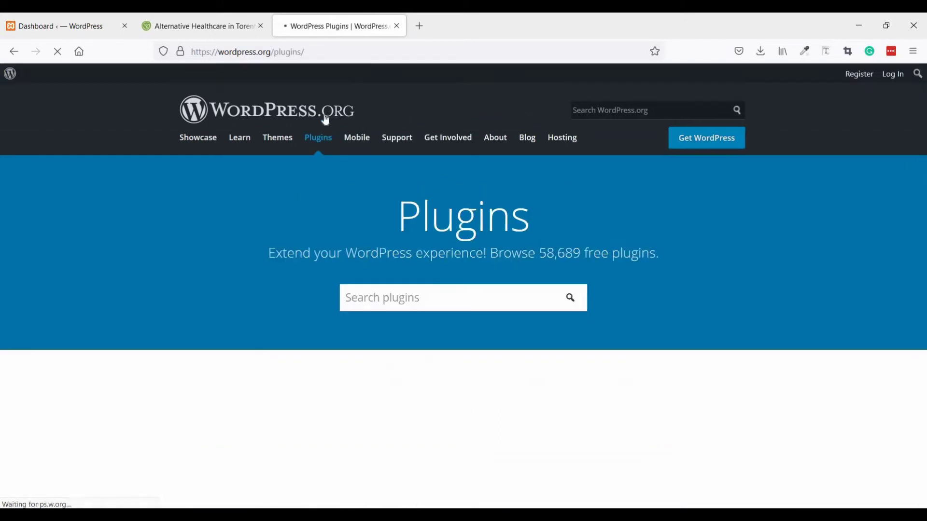
Step: Search the WordPress plugin directory for "elementor header and footer"
{"action": "left_click", "coordinate": [381, 305]}
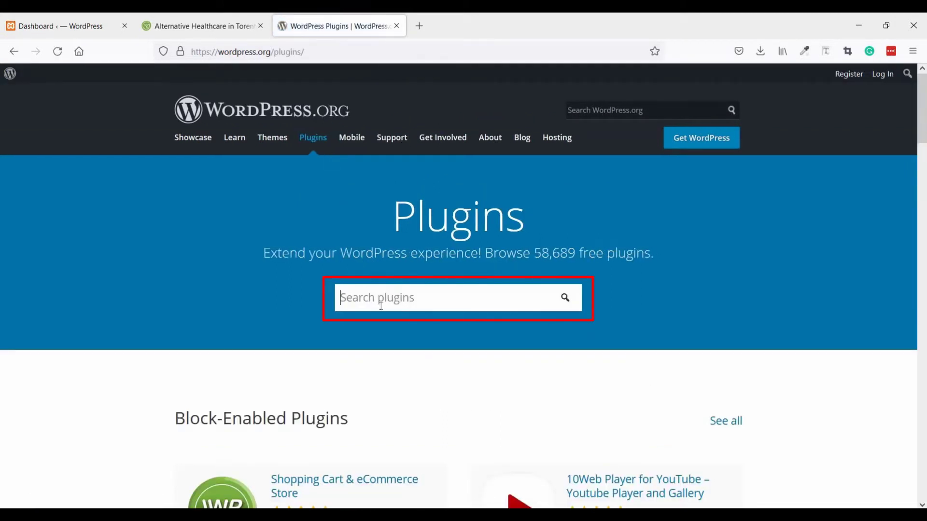
{"action": "type", "text": "e"}
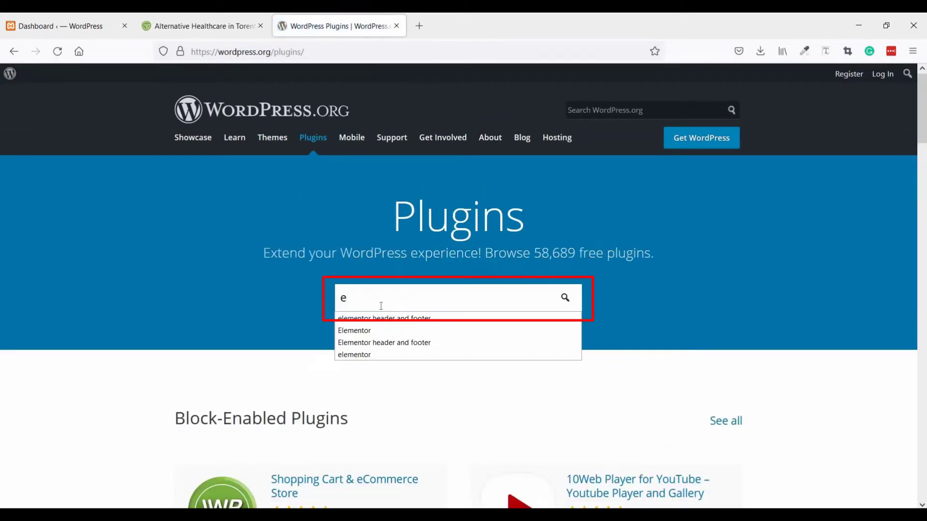
{"action": "type", "text": "lemenot"}
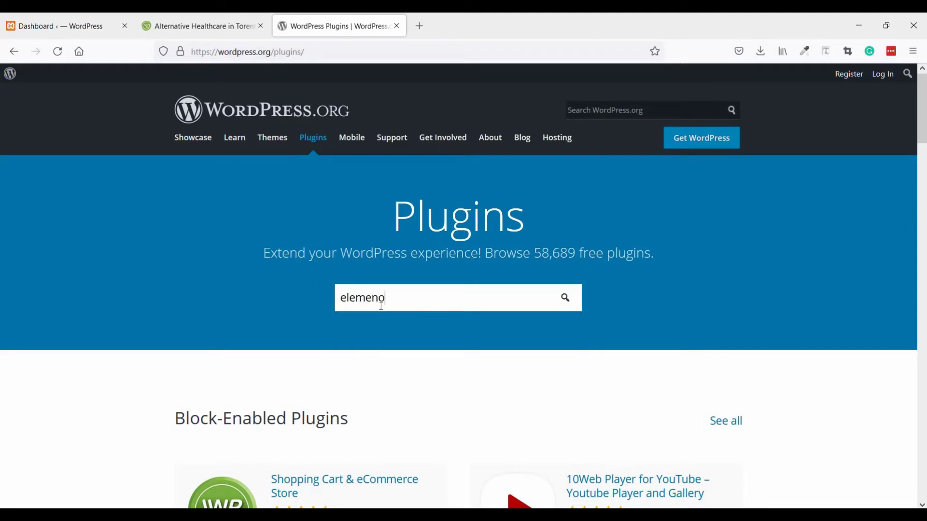
{"action": "key", "text": "BackSpace"}
{"action": "key", "text": "BackSpace"}
{"action": "key", "text": "BackSpace"}
{"action": "key", "text": "BackSpace"}
{"action": "key", "text": "BackSpace"}
{"action": "key", "text": "BackSpace"}
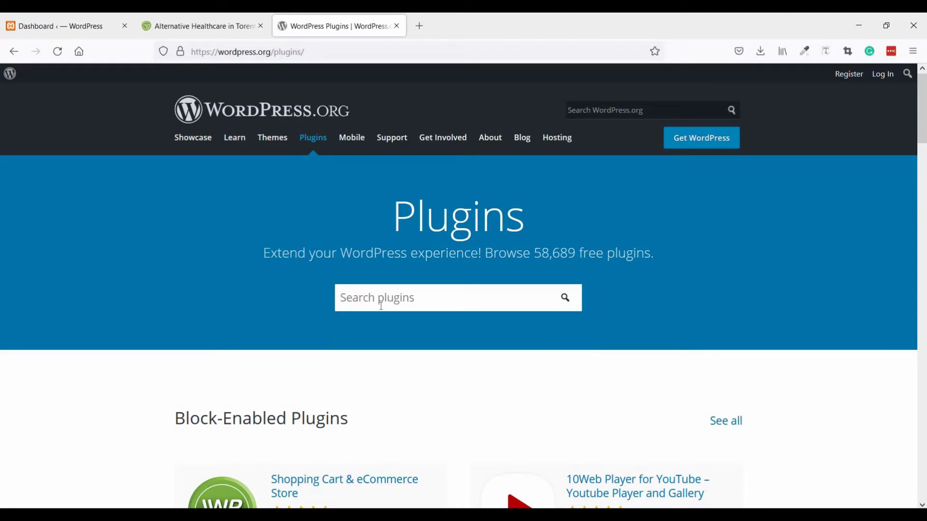
{"action": "type", "text": "elemen"}
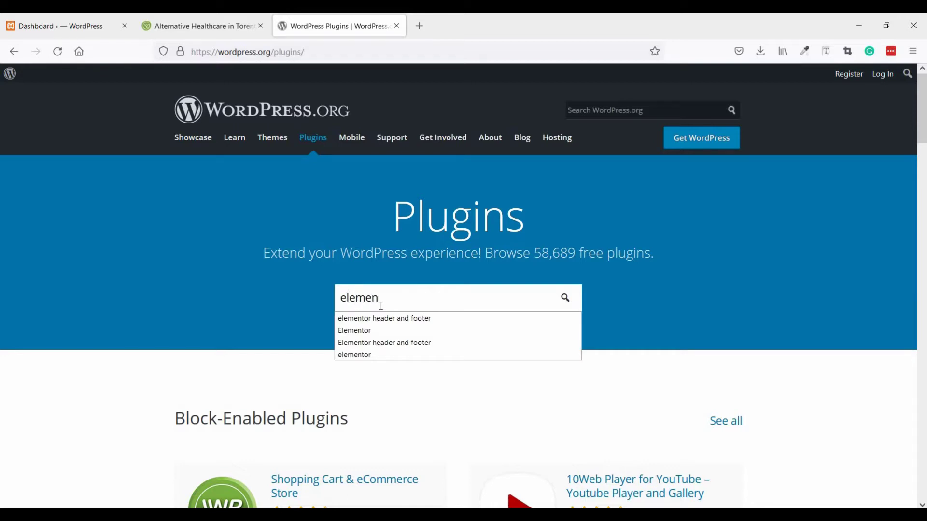
{"action": "type", "text": "tor header"}
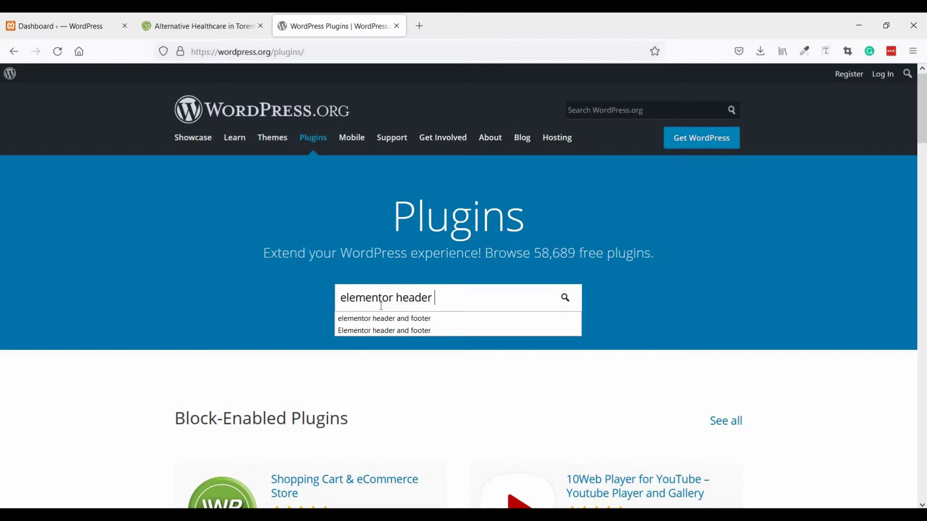
{"action": "type", "text": " and footer"}
{"action": "key", "text": "Return"}
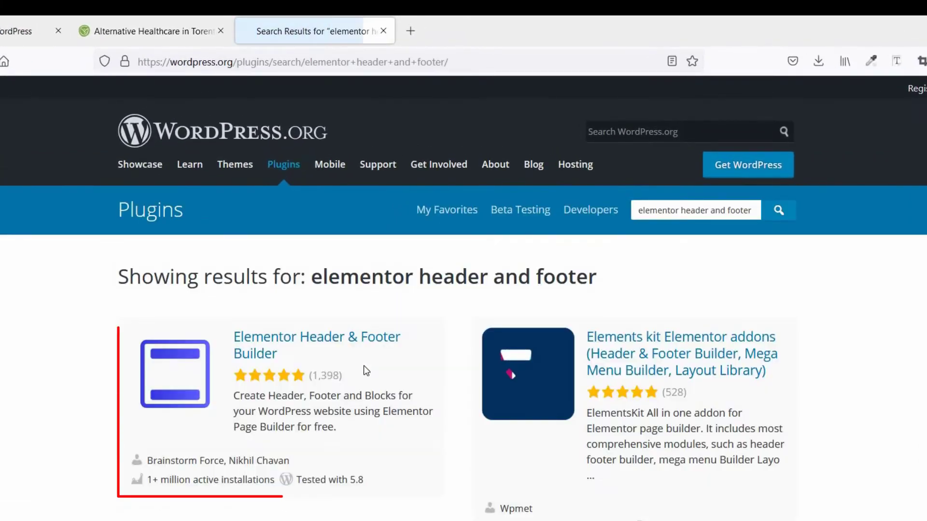
Step: Download the Elementor Header & Footer Builder plugin from its directory page and check the downloaded file
{"action": "left_click", "coordinate": [268, 349]}
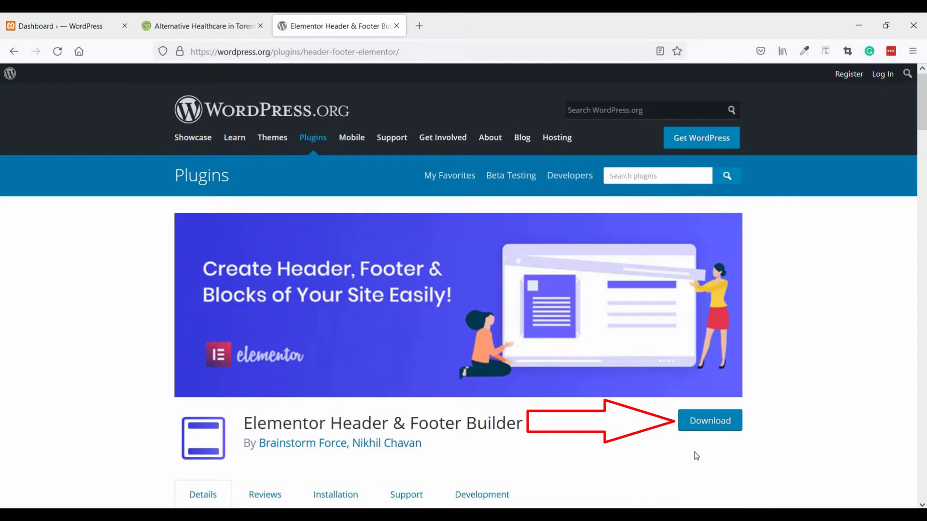
{"action": "left_click", "coordinate": [702, 431]}
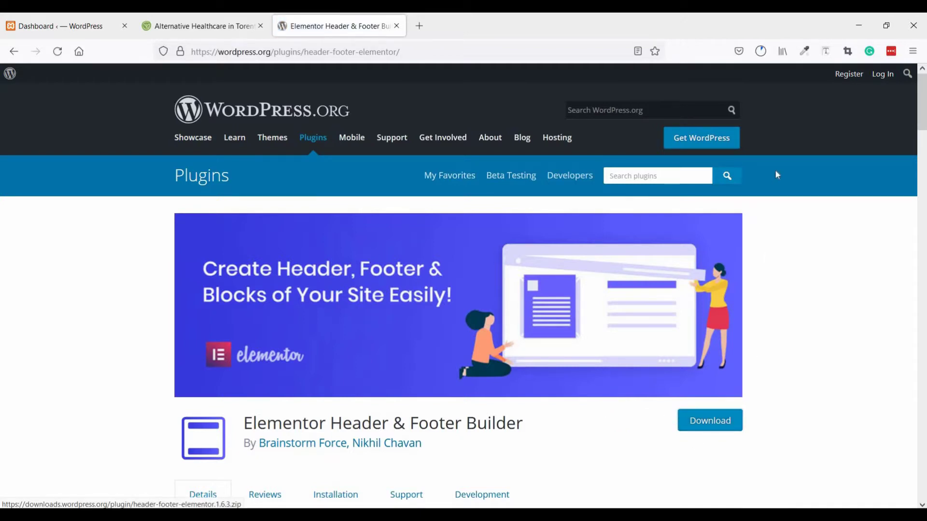
{"action": "left_click", "coordinate": [759, 57]}
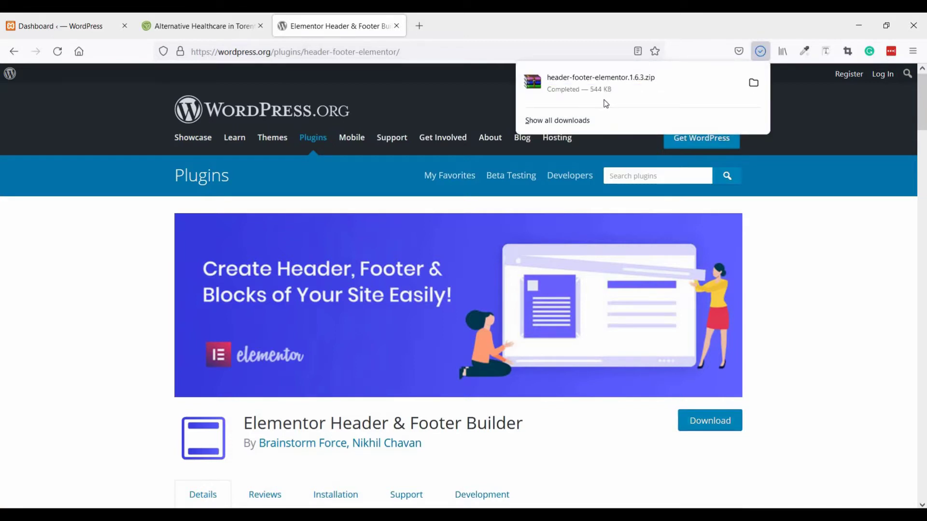
{"action": "left_click", "coordinate": [144, 243]}
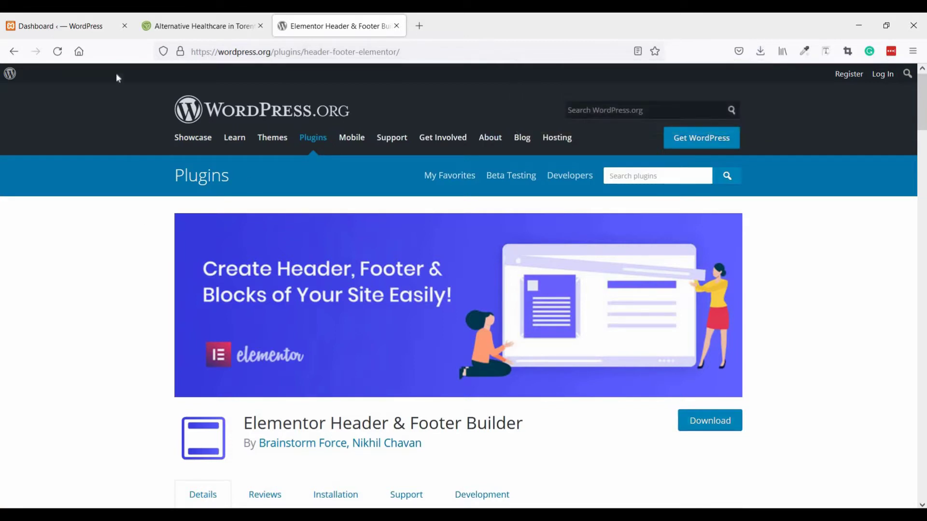
Step: Go to the local WordPress dashboard and load header-footer-elementor.1.6.3.zip into the plugin upload form
{"action": "left_click", "coordinate": [71, 31]}
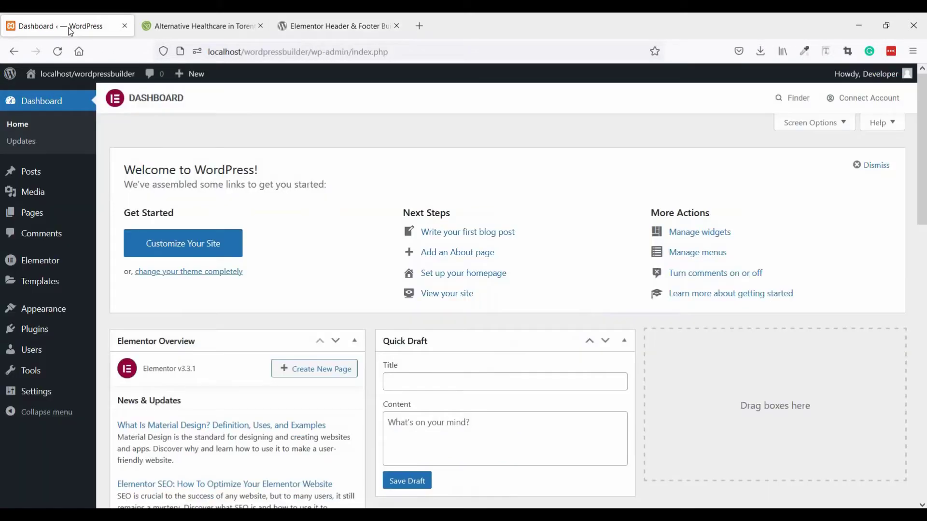
{"action": "mouse_move", "coordinate": [39, 332]}
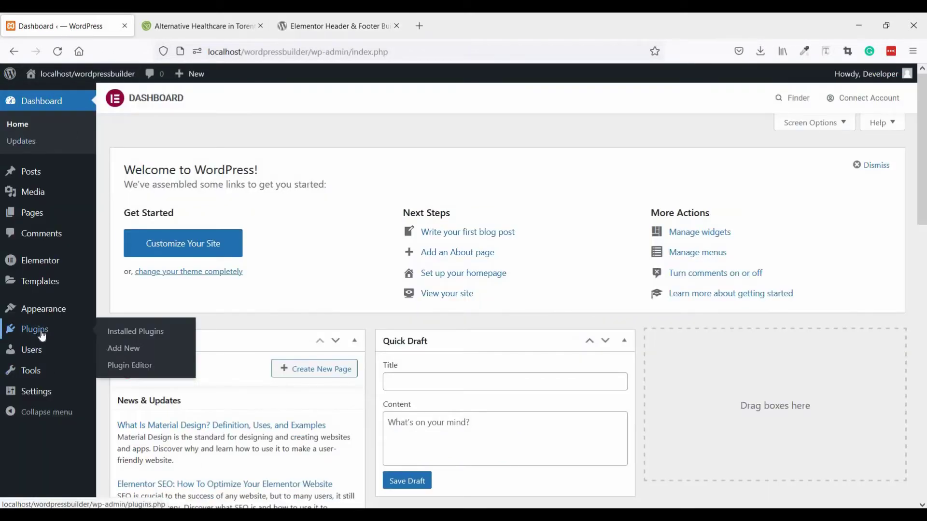
{"action": "left_click", "coordinate": [134, 352]}
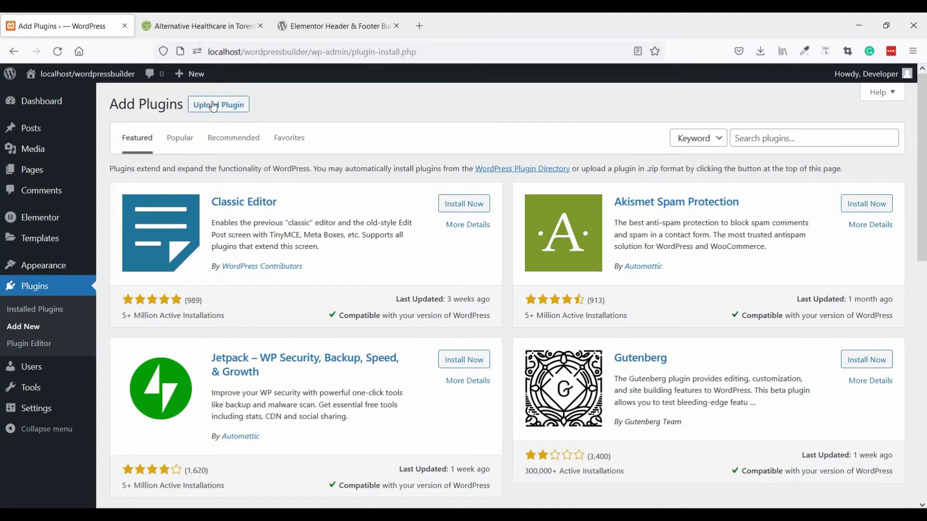
{"action": "left_click", "coordinate": [212, 106]}
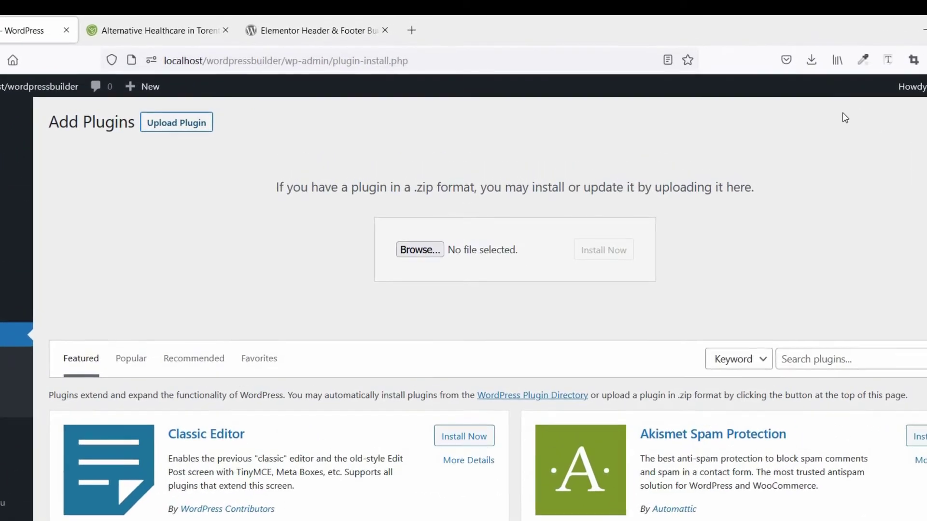
{"action": "left_click", "coordinate": [812, 60]}
{"action": "left_click_drag", "start_coordinate": [650, 93], "coordinate": [511, 245]}
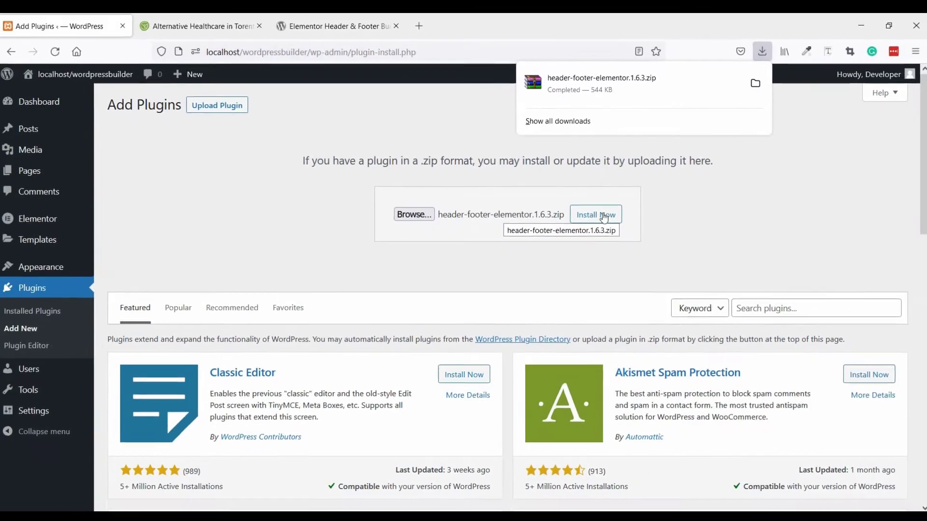
Step: Install the uploaded Elementor Header & Footer Builder plugin and activate it
{"action": "left_click", "coordinate": [602, 215]}
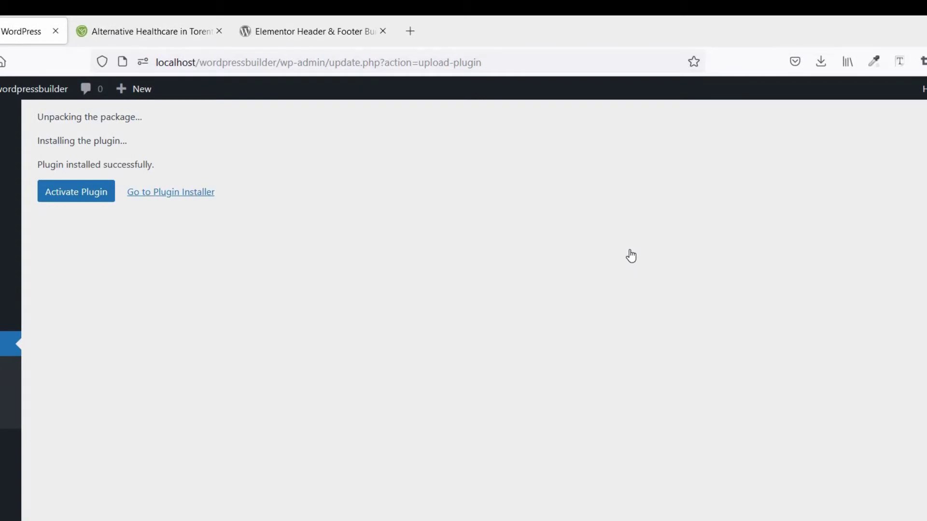
{"action": "scroll", "coordinate": [629, 250], "scroll_direction": "up", "scroll_amount": 1}
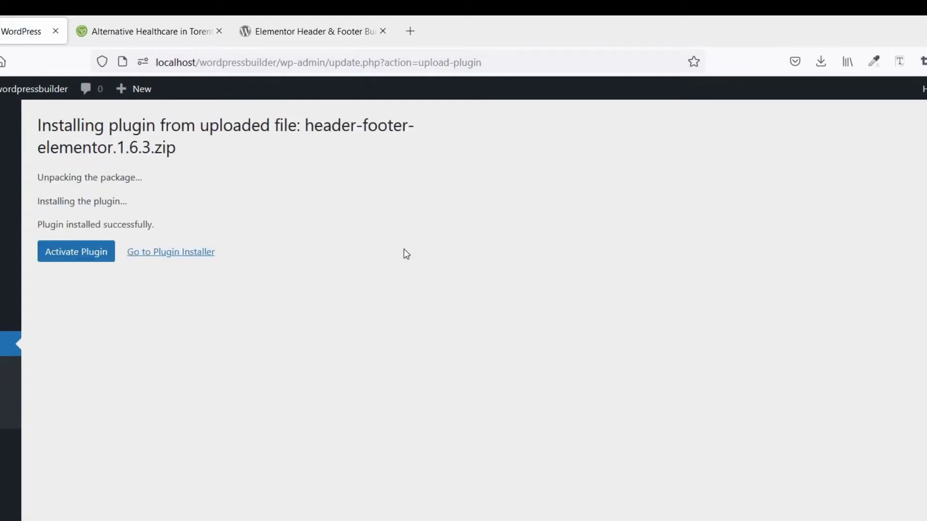
{"action": "left_click", "coordinate": [48, 254]}
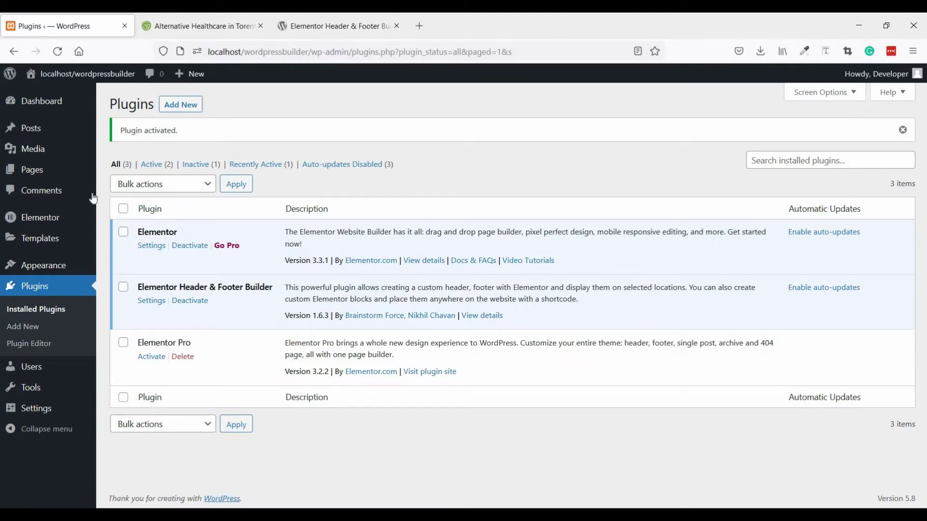
Step: Open a new WordPress page in a separate browser tab and title it "Home"
{"action": "mouse_move", "coordinate": [60, 172]}
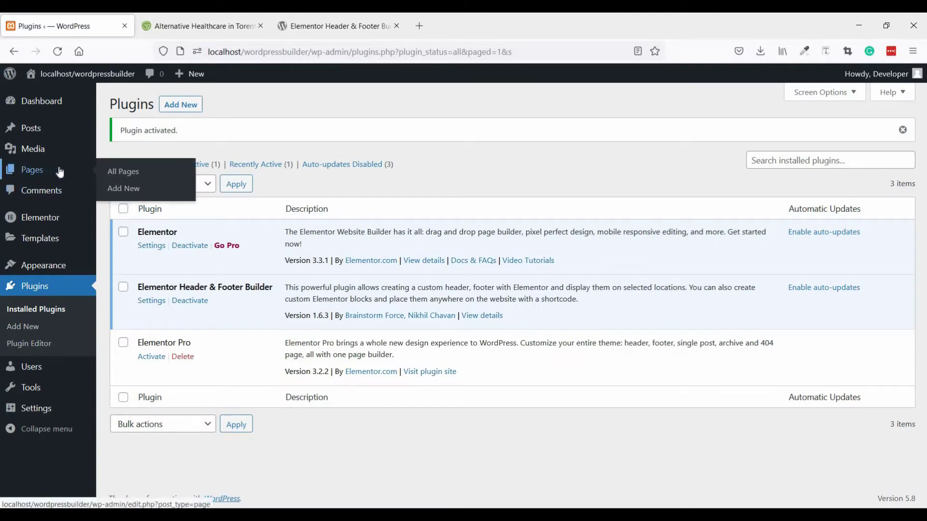
{"action": "right_click", "coordinate": [126, 189]}
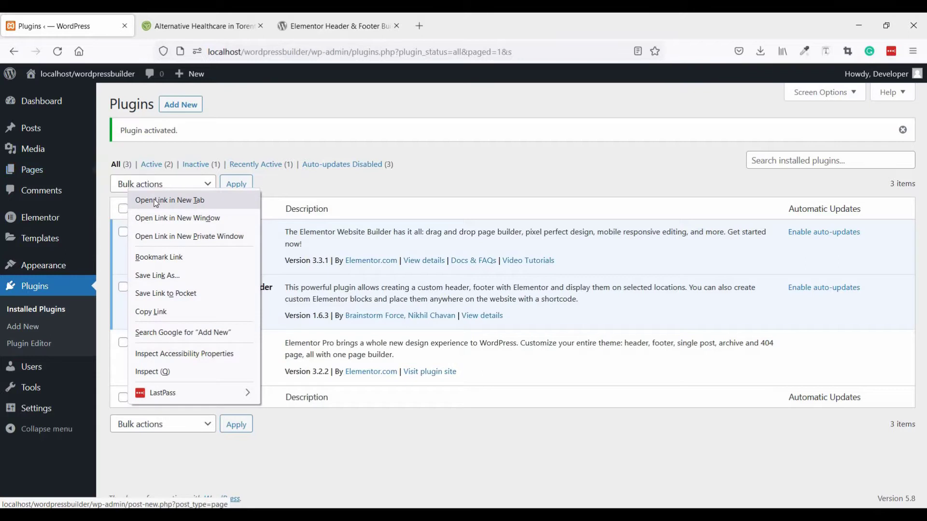
{"action": "left_click", "coordinate": [169, 200]}
{"action": "left_click", "coordinate": [210, 27]}
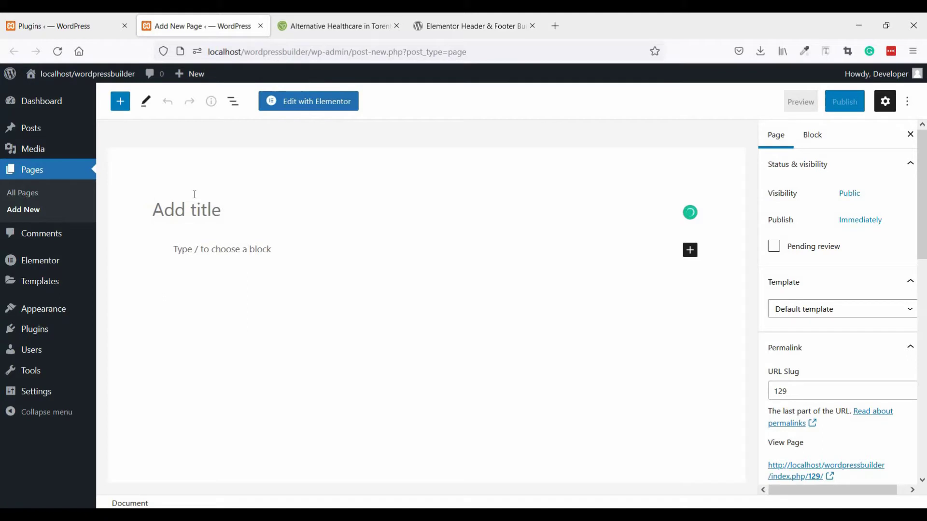
{"action": "type", "text": "Home"}
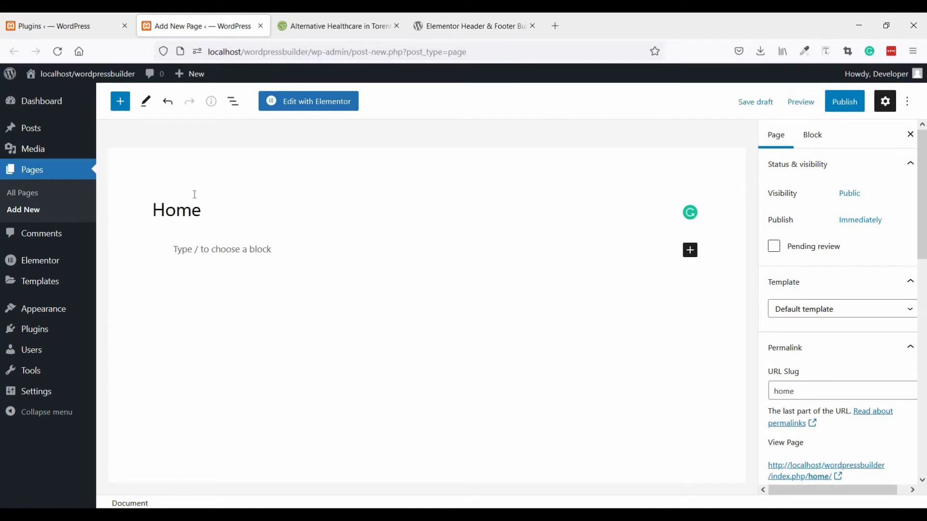
Step: Choose a template for the Home page and publish the page
{"action": "left_click", "coordinate": [853, 312]}
{"action": "left_click", "coordinate": [835, 362]}
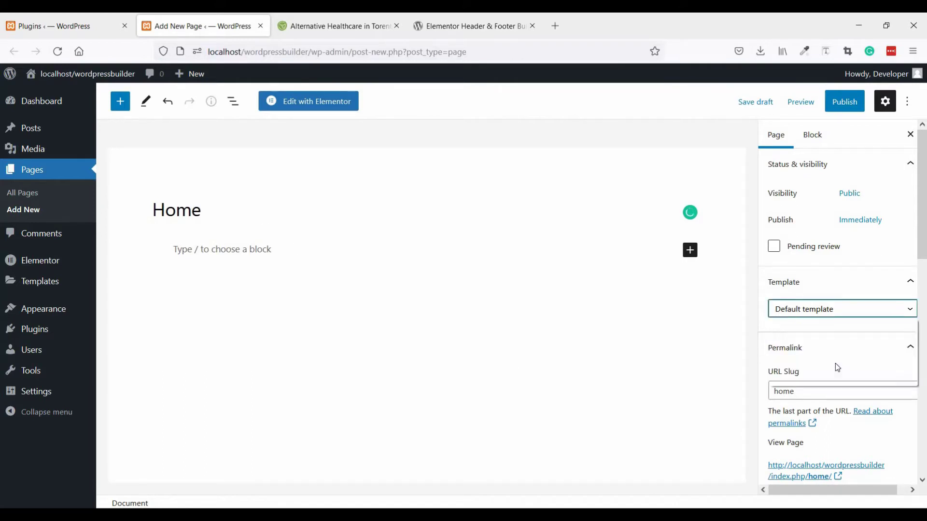
{"action": "left_click", "coordinate": [851, 110]}
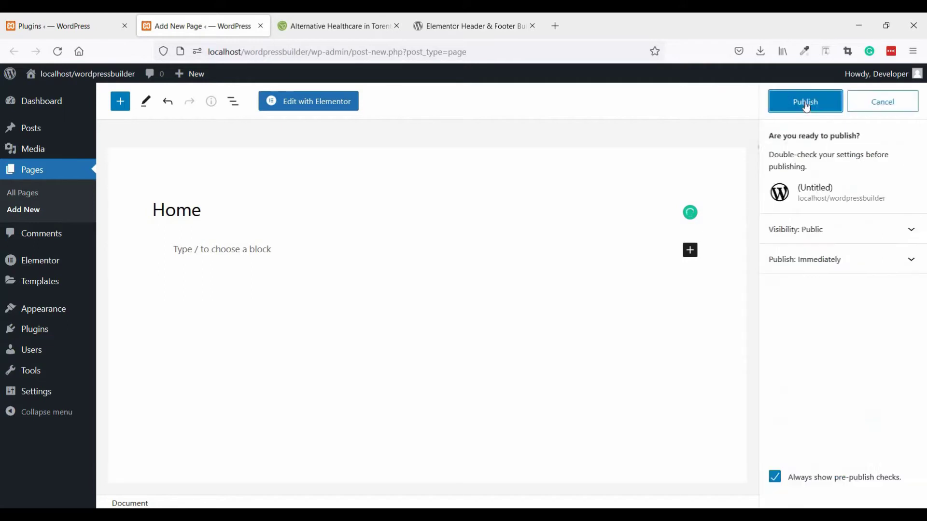
{"action": "left_click", "coordinate": [797, 103]}
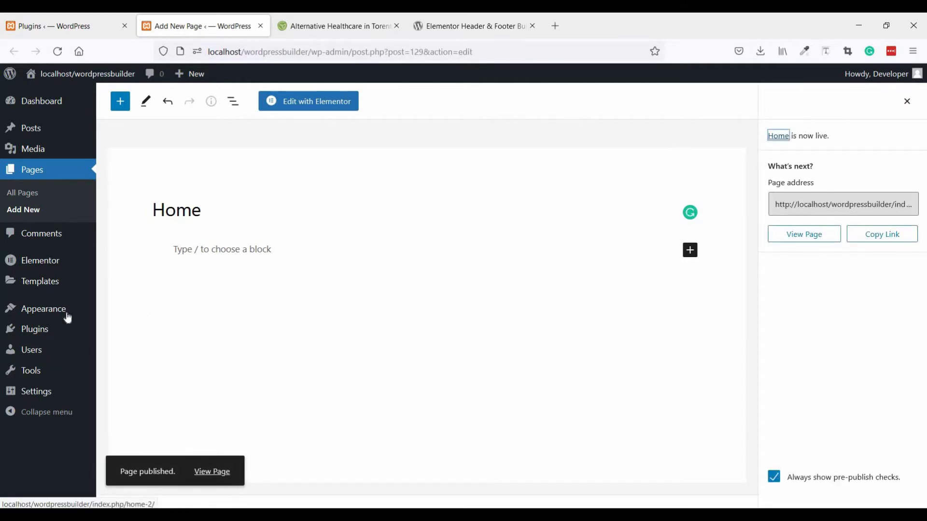
Step: Add a new Elementor Header & Footer Builder template titled "Header" with the Elementor Full Width page template
{"action": "mouse_move", "coordinate": [36, 311]}
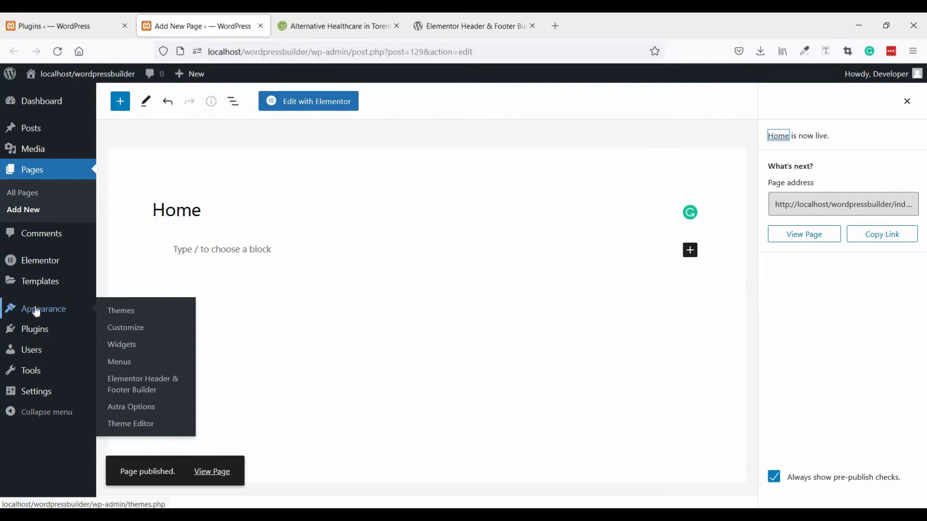
{"action": "left_click", "coordinate": [130, 386]}
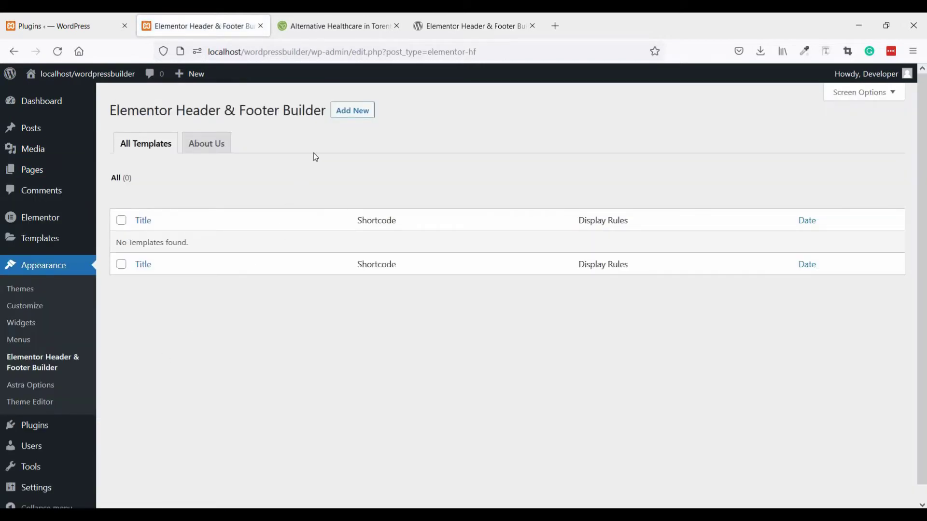
{"action": "left_click", "coordinate": [363, 113]}
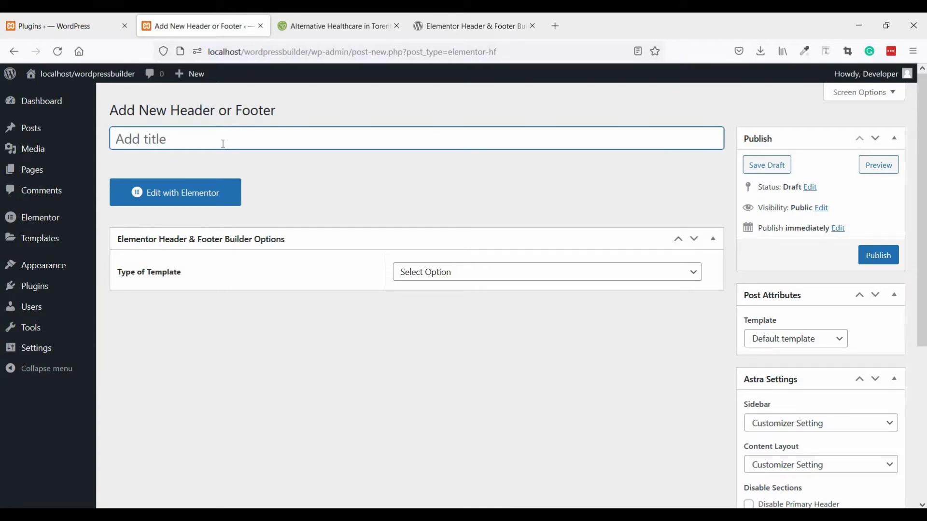
{"action": "type", "text": "Header"}
{"action": "left_click", "coordinate": [769, 343]}
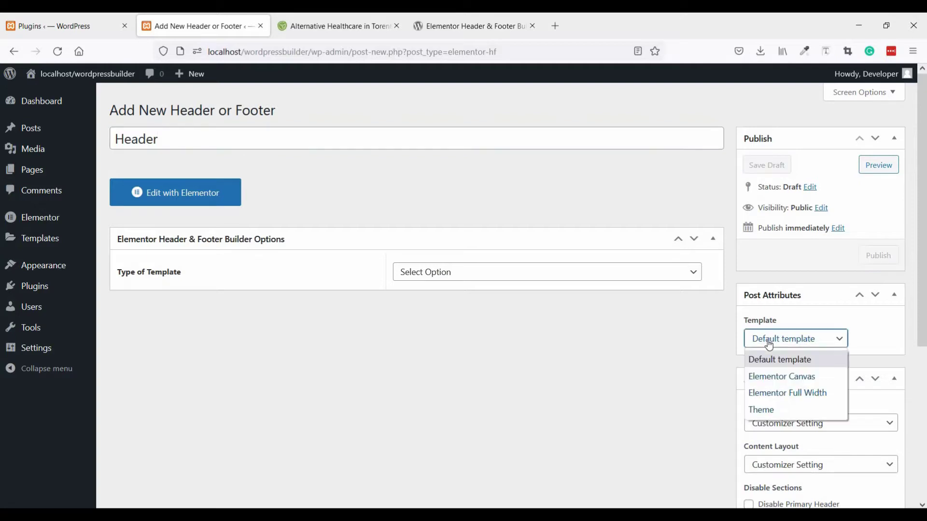
{"action": "left_click", "coordinate": [782, 394]}
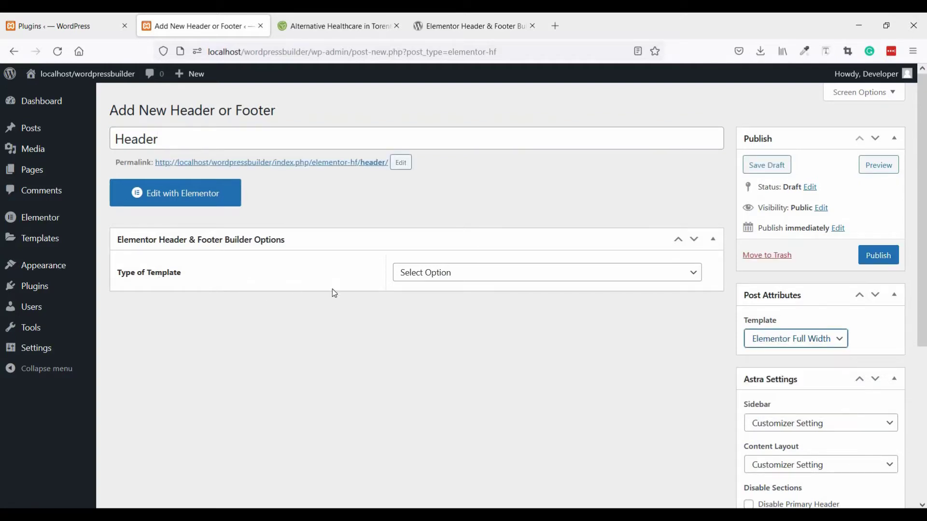
Step: Set the template's type to Header, its display location to Entire Website and its user roles to All
{"action": "left_click", "coordinate": [421, 274]}
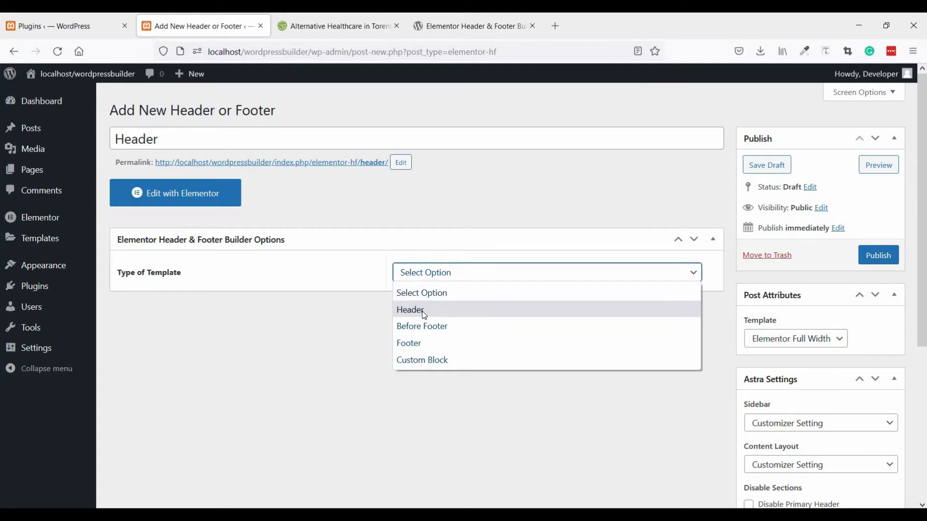
{"action": "left_click", "coordinate": [424, 315]}
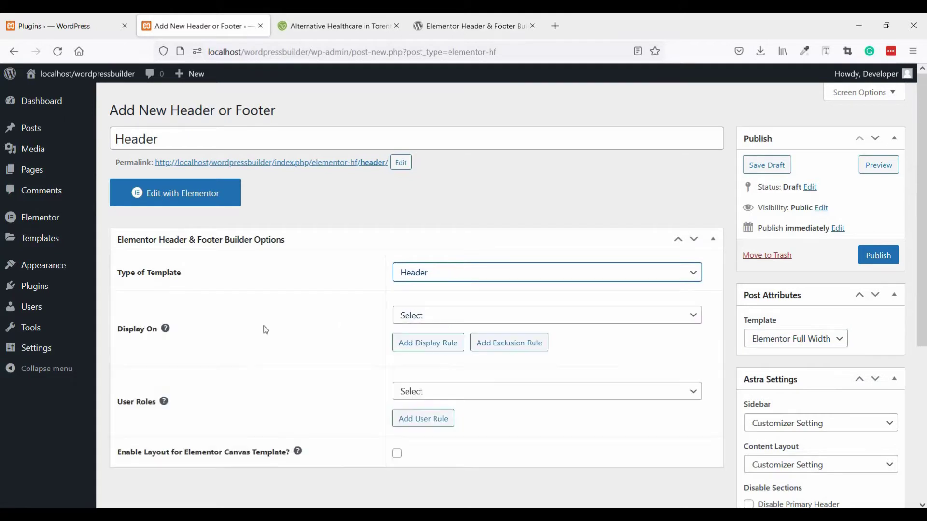
{"action": "left_click", "coordinate": [408, 317]}
{"action": "left_click", "coordinate": [461, 100]}
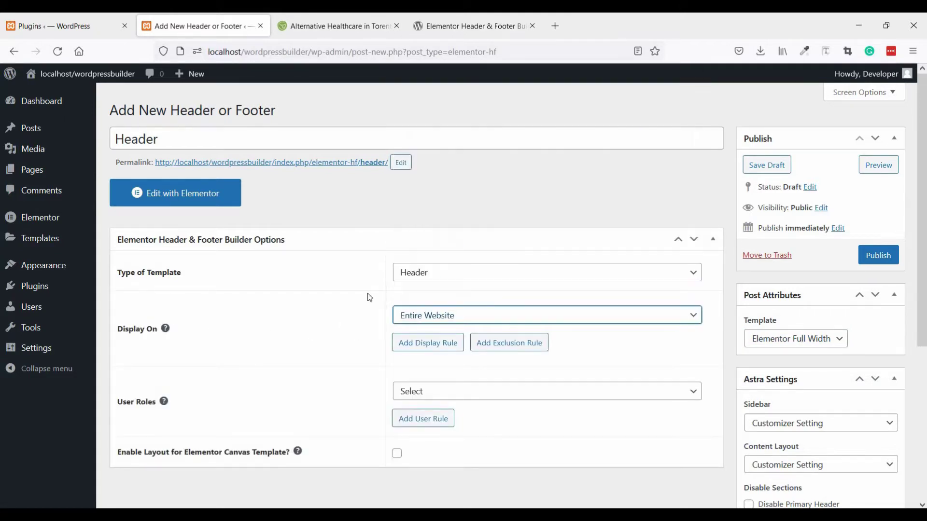
{"action": "left_click", "coordinate": [405, 391]}
{"action": "left_click", "coordinate": [452, 242]}
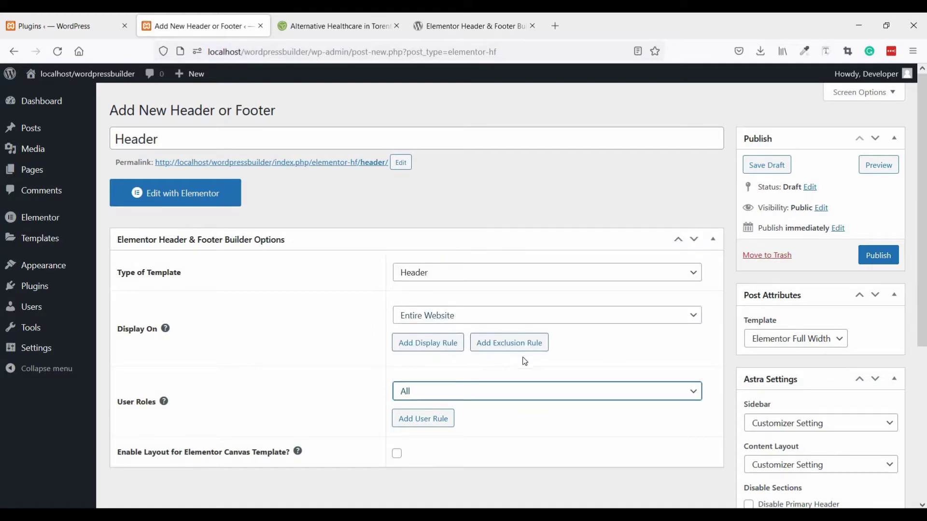
Step: Publish the Header template and add a single-column section to it in the Elementor editor
{"action": "left_click", "coordinate": [887, 260]}
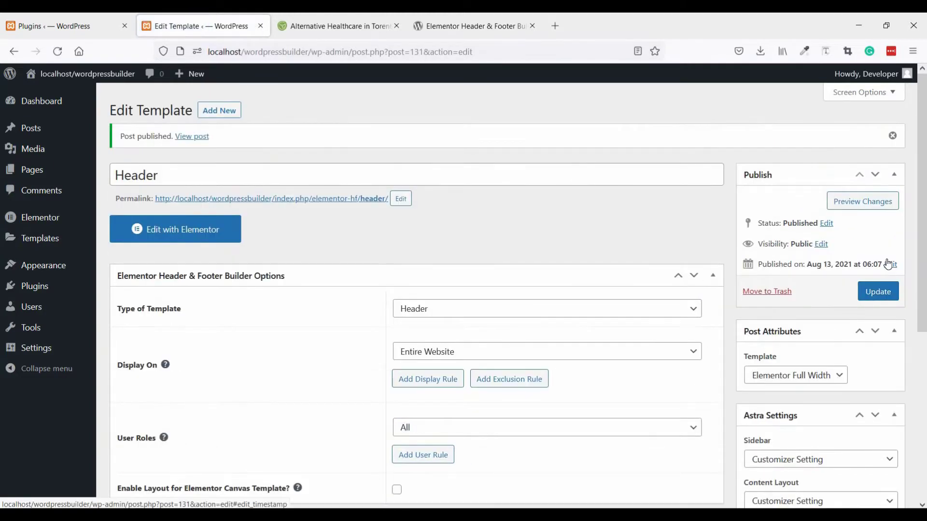
{"action": "left_click", "coordinate": [210, 242]}
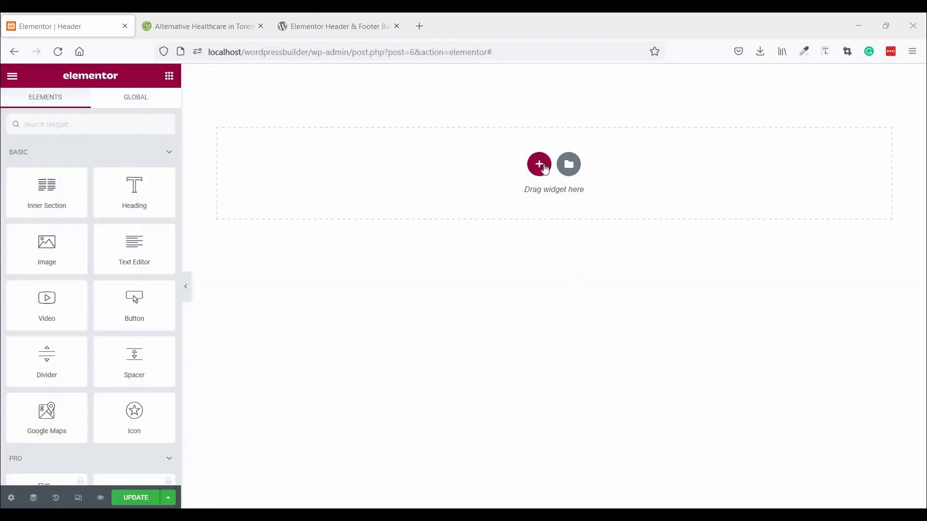
{"action": "left_click", "coordinate": [539, 164]}
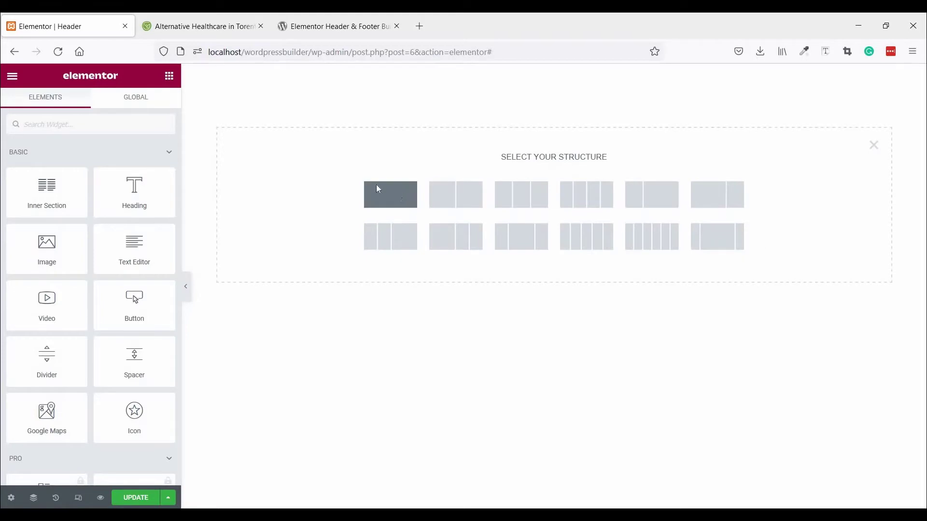
{"action": "left_click", "coordinate": [378, 189]}
Step: Copy the colour of the thin line under the top contact bar on the reference clinic website with the page color picker
{"action": "left_click", "coordinate": [231, 26]}
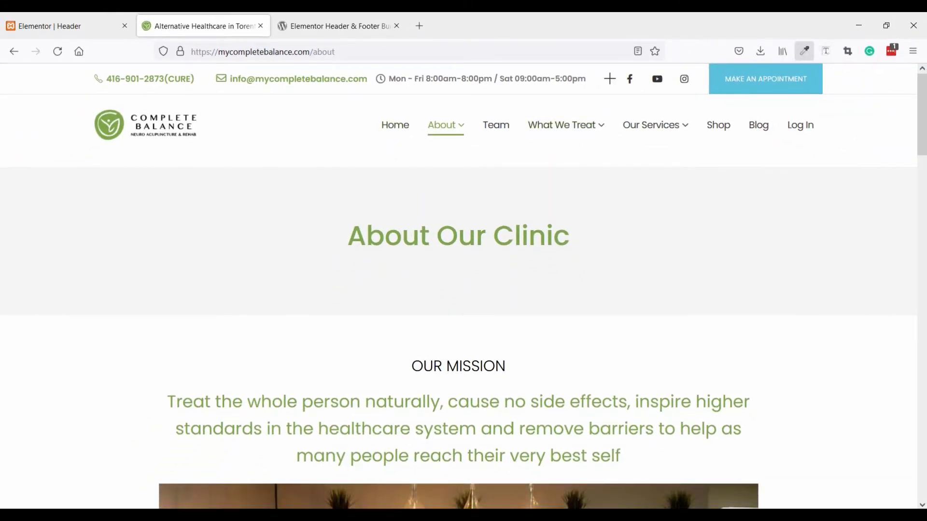
{"action": "left_click", "coordinate": [805, 51]}
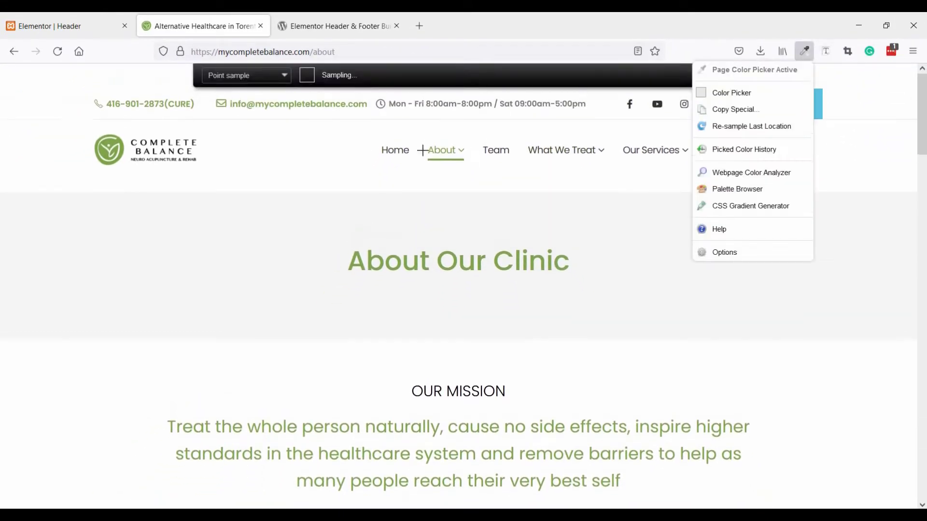
{"action": "left_click", "coordinate": [370, 124]}
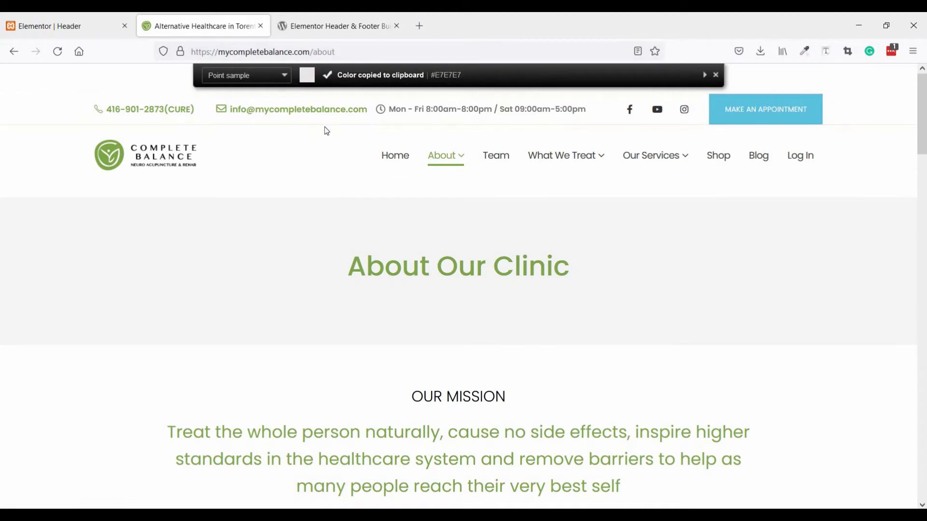
Step: Add a Divider widget to the new section of the Elementor header and set its color to #E7E7E7
{"action": "left_click", "coordinate": [91, 29]}
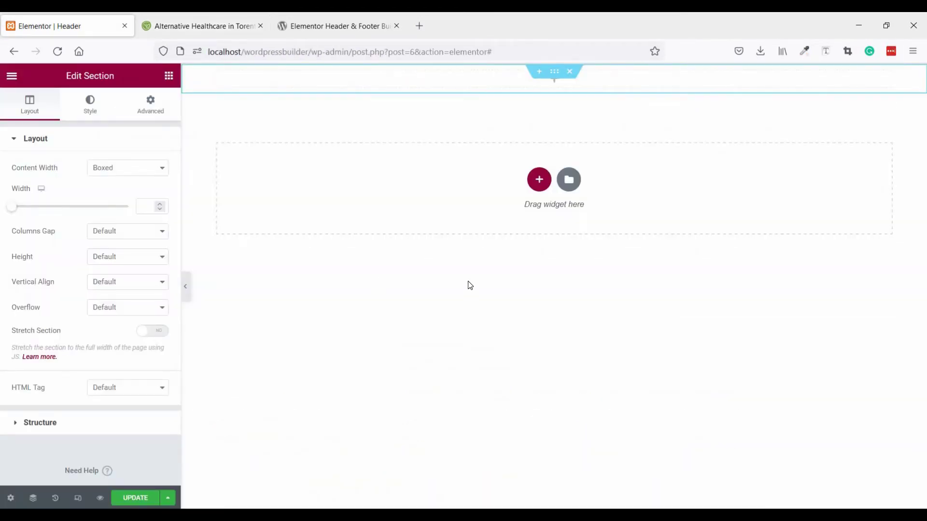
{"action": "left_click", "coordinate": [168, 85]}
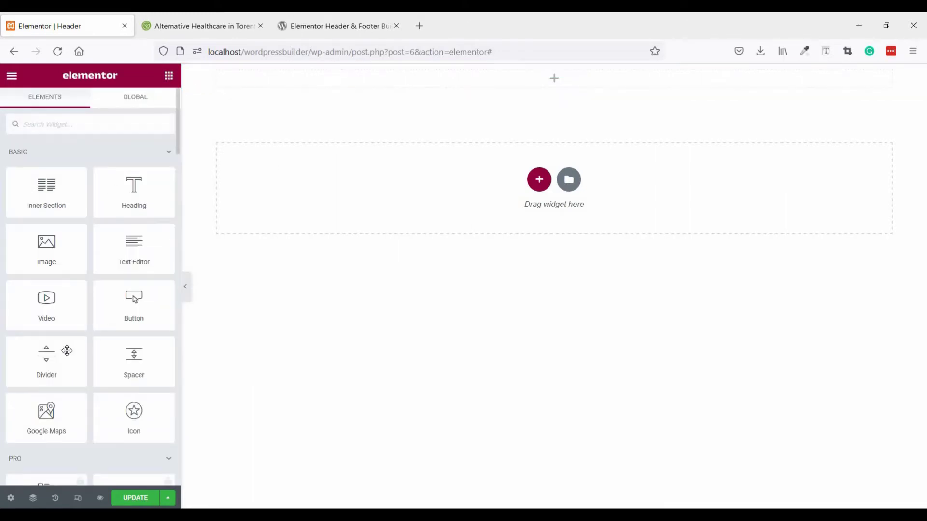
{"action": "left_click_drag", "start_coordinate": [58, 348], "coordinate": [472, 87]}
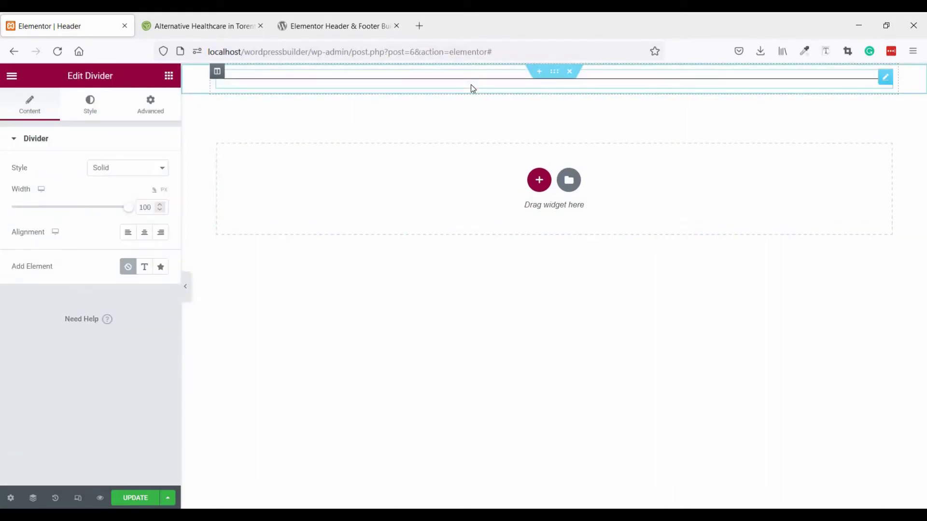
{"action": "left_click", "coordinate": [86, 112]}
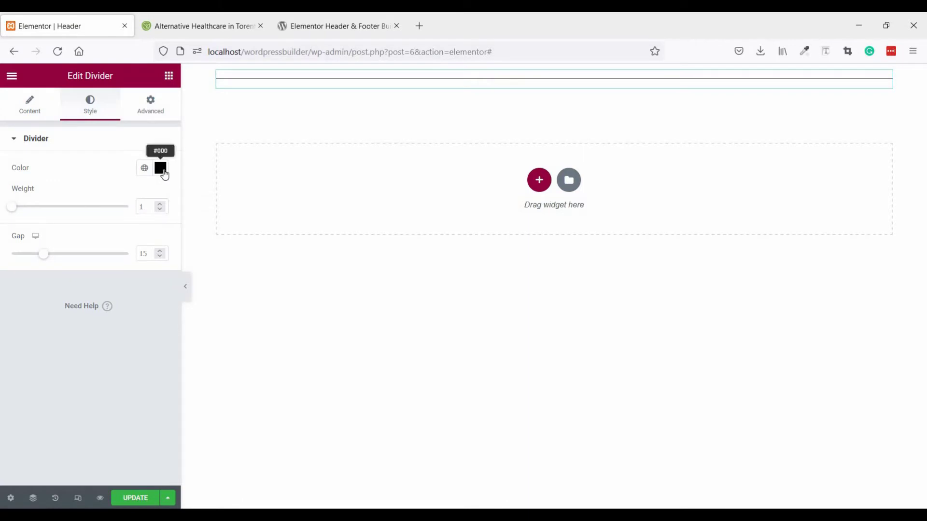
{"action": "left_click", "coordinate": [162, 172]}
{"action": "key", "text": "ctrl+v"}
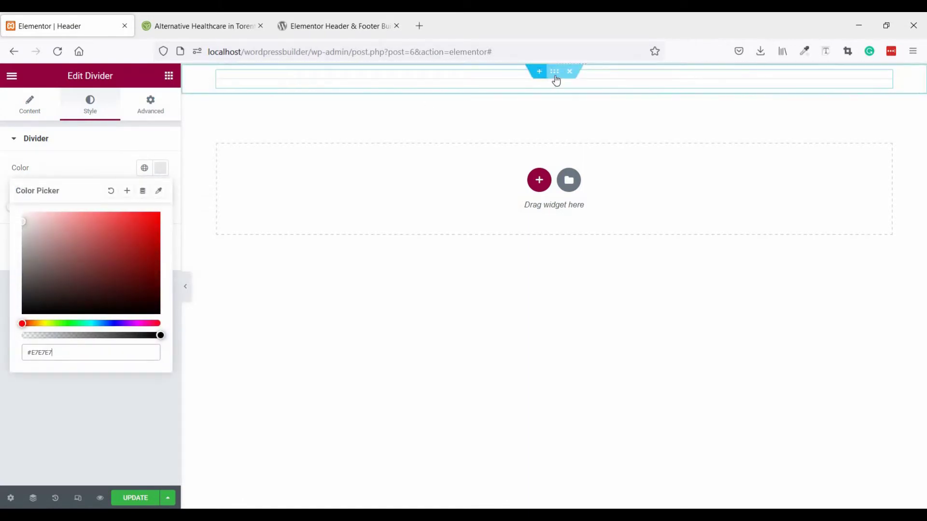
Step: Set the divider section's content width to Full Width and preview the header without the editing panel
{"action": "left_click", "coordinate": [555, 72]}
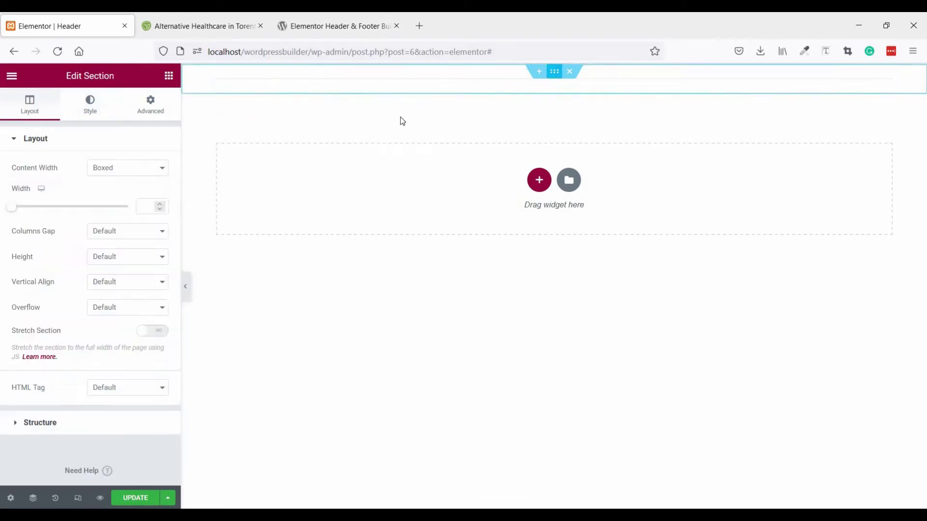
{"action": "left_click", "coordinate": [111, 170]}
{"action": "left_click", "coordinate": [104, 202]}
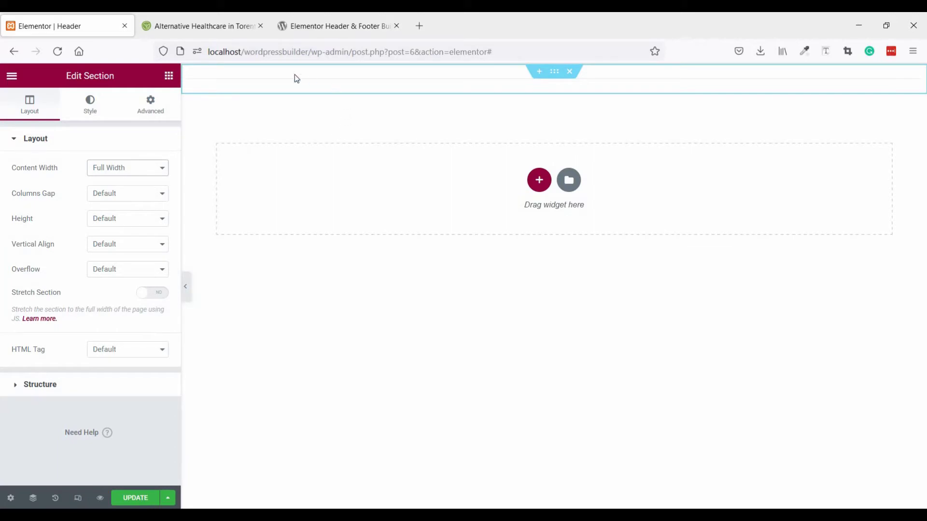
{"action": "left_click", "coordinate": [185, 286]}
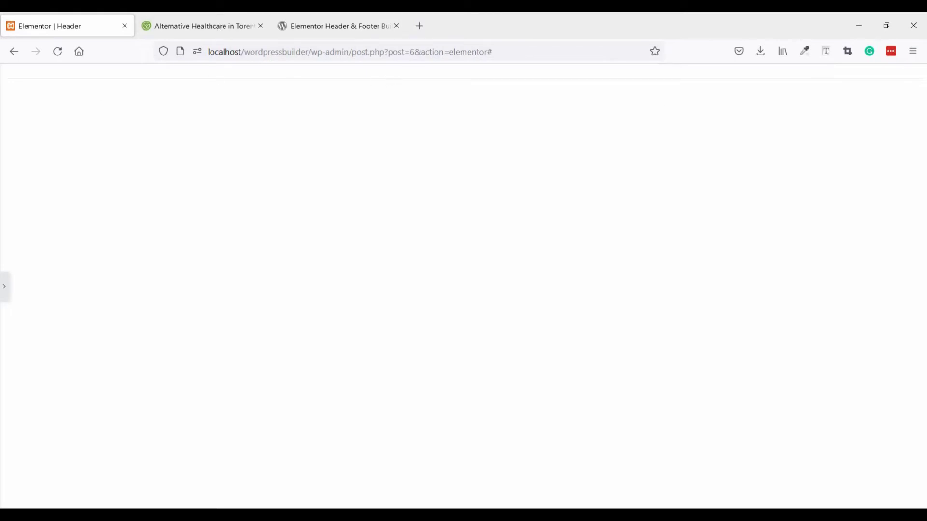
{"action": "left_click", "coordinate": [5, 293]}
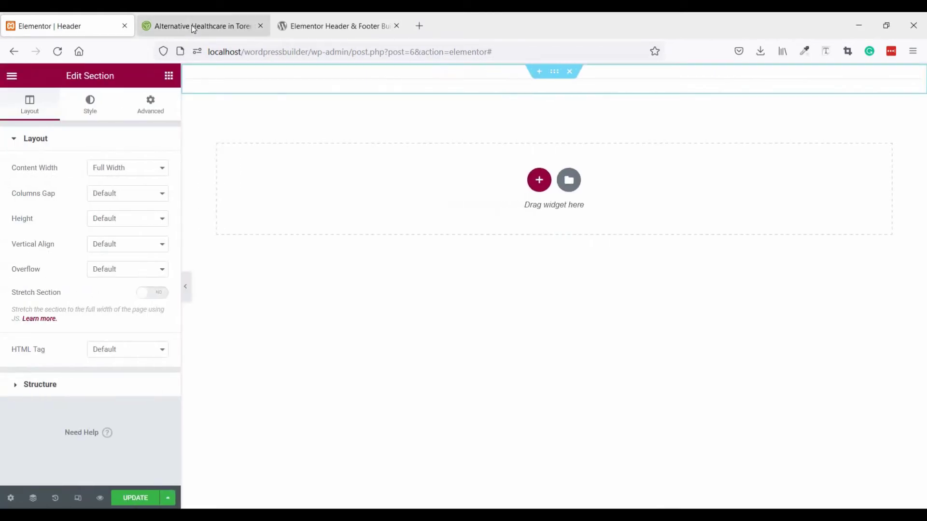
Step: Copy the phone number text from the top bar of the reference clinic website and return to the Elementor header
{"action": "left_click", "coordinate": [197, 26]}
{"action": "left_click_drag", "start_coordinate": [87, 83], "coordinate": [190, 82]}
{"action": "right_click", "coordinate": [190, 79]}
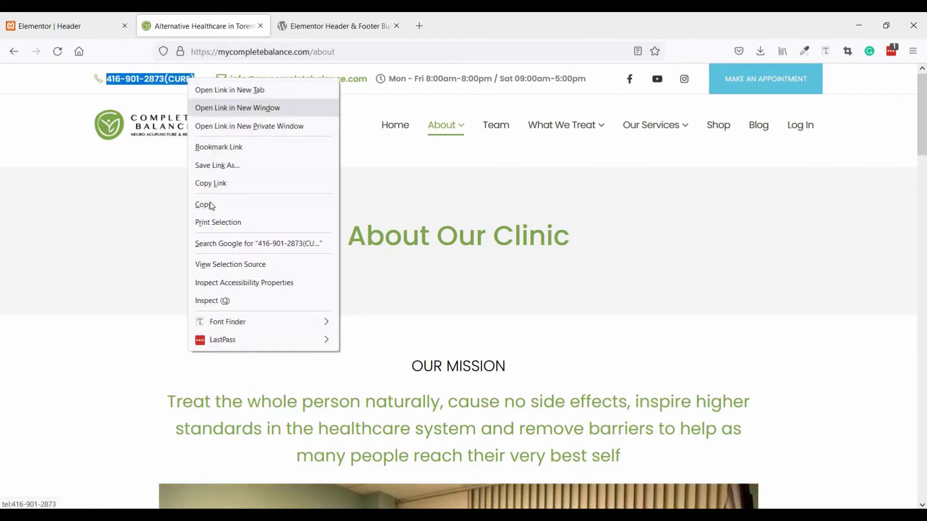
{"action": "left_click", "coordinate": [207, 205]}
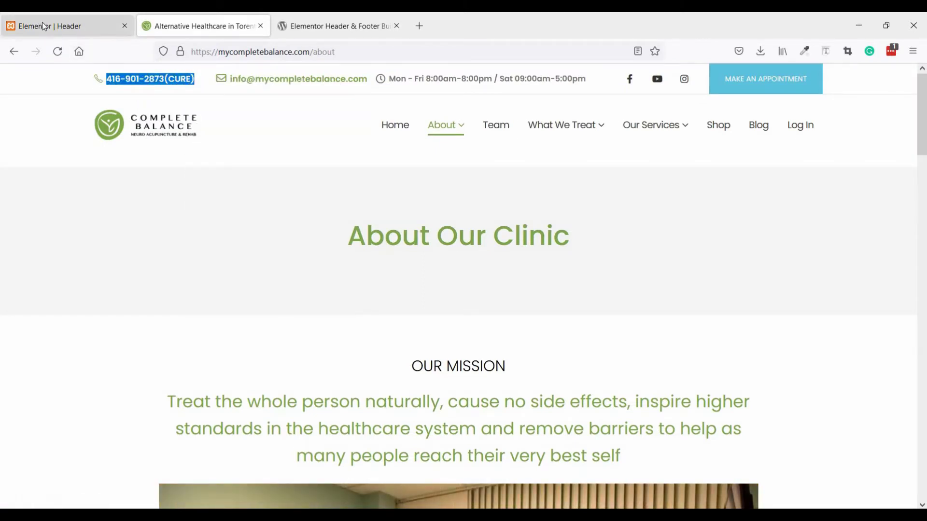
{"action": "left_click", "coordinate": [42, 22]}
Step: Add an Inner Section above the divider and duplicate its first column three times to get five columns
{"action": "left_click", "coordinate": [168, 79]}
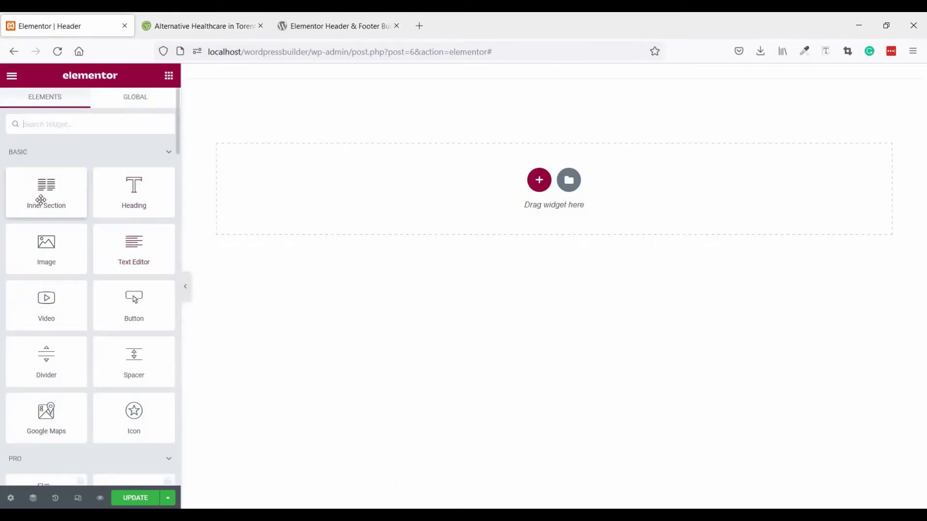
{"action": "left_click_drag", "start_coordinate": [63, 190], "coordinate": [282, 74]}
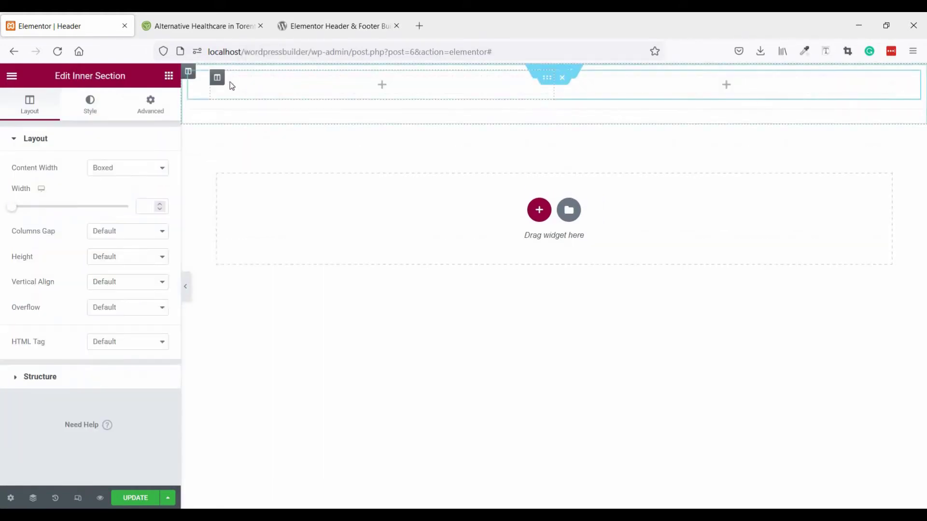
{"action": "right_click", "coordinate": [219, 80]}
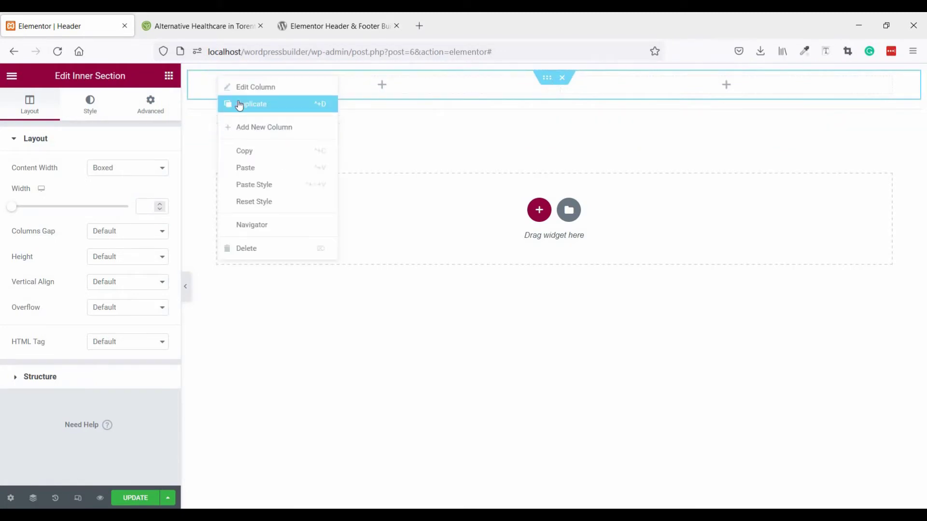
{"action": "left_click", "coordinate": [240, 105]}
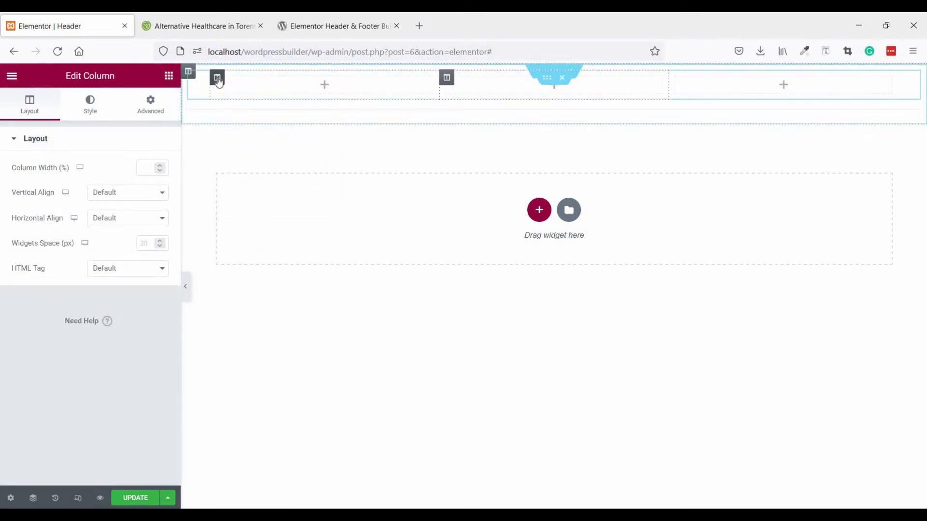
{"action": "right_click", "coordinate": [215, 80]}
{"action": "left_click", "coordinate": [237, 105]}
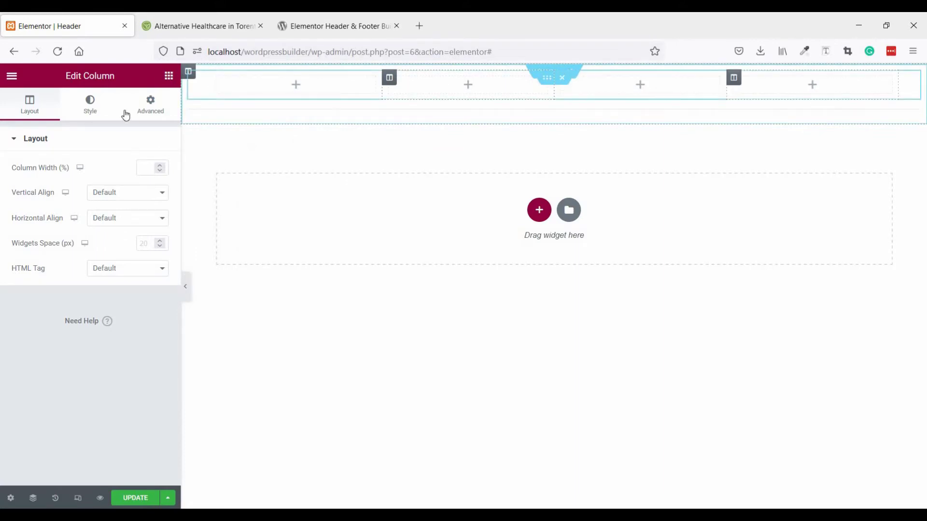
{"action": "right_click", "coordinate": [218, 79]}
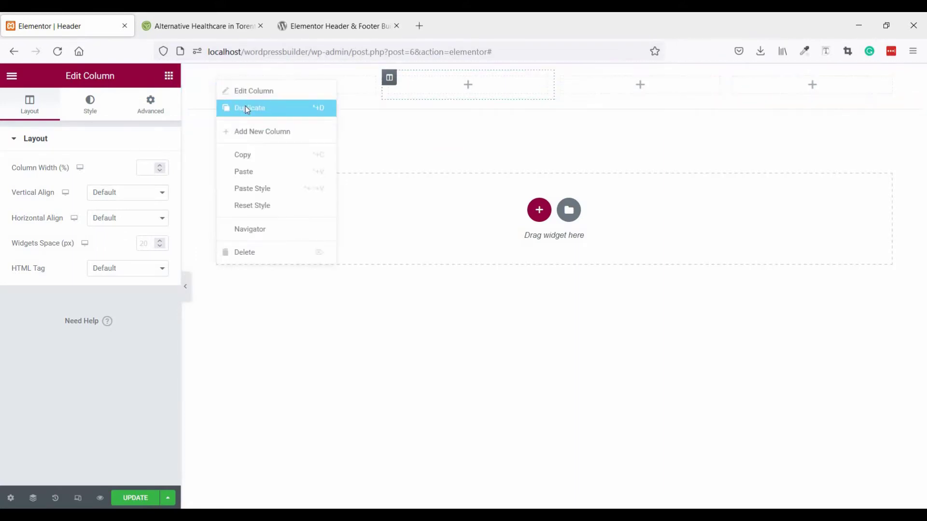
{"action": "left_click", "coordinate": [245, 105]}
Step: After checking the reference top bar, add an Icon List to the inner section's first column and delete its second and third items
{"action": "left_click", "coordinate": [202, 26]}
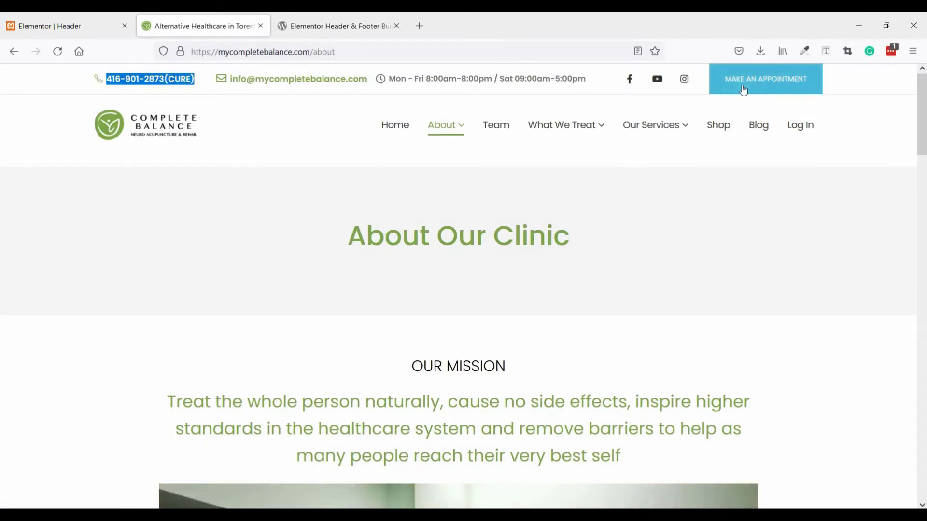
{"action": "left_click", "coordinate": [86, 25]}
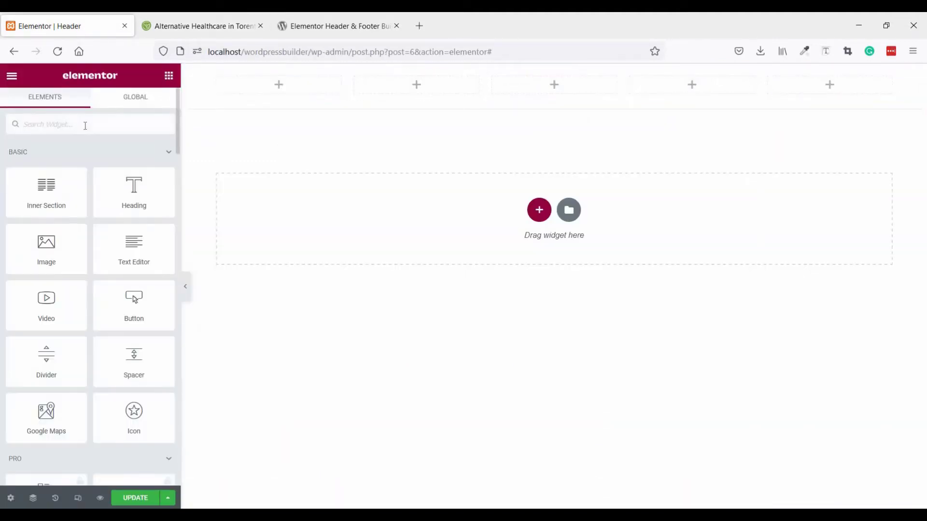
{"action": "type", "text": "ic"}
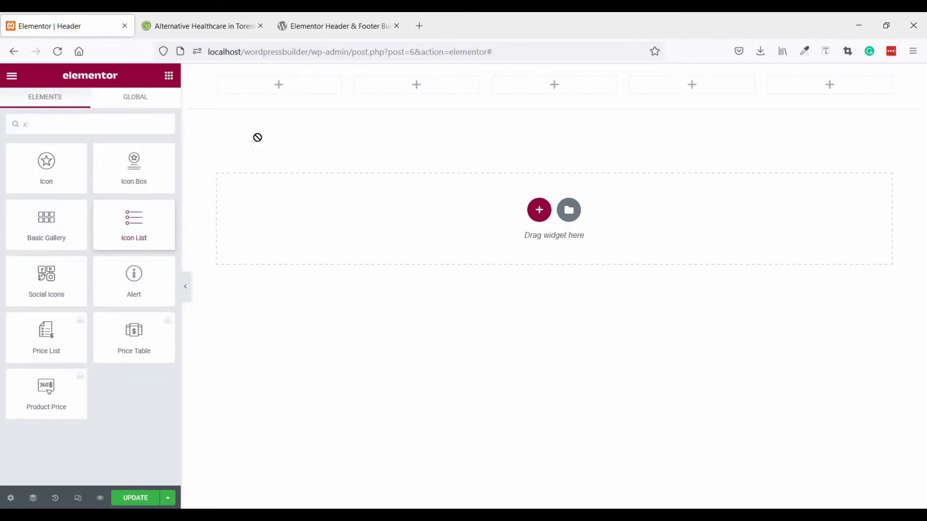
{"action": "left_click_drag", "start_coordinate": [257, 138], "coordinate": [285, 92]}
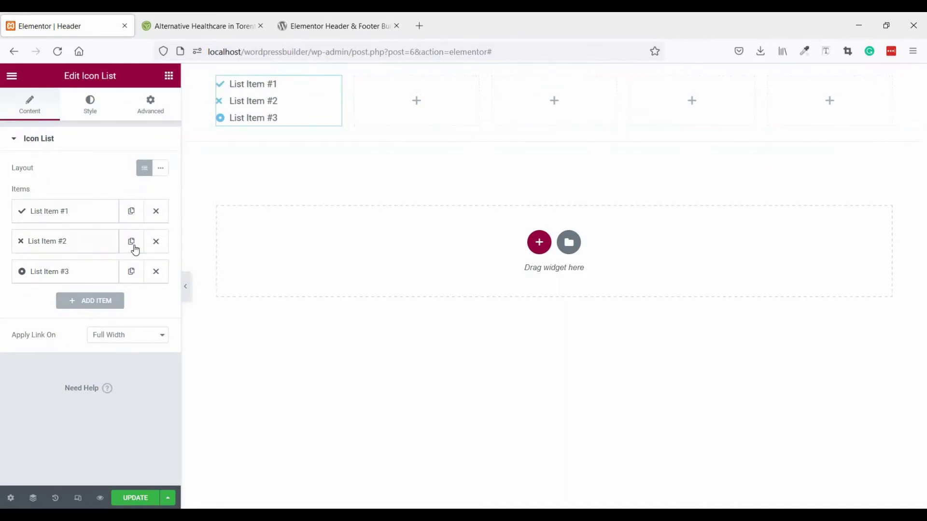
{"action": "left_click", "coordinate": [156, 241]}
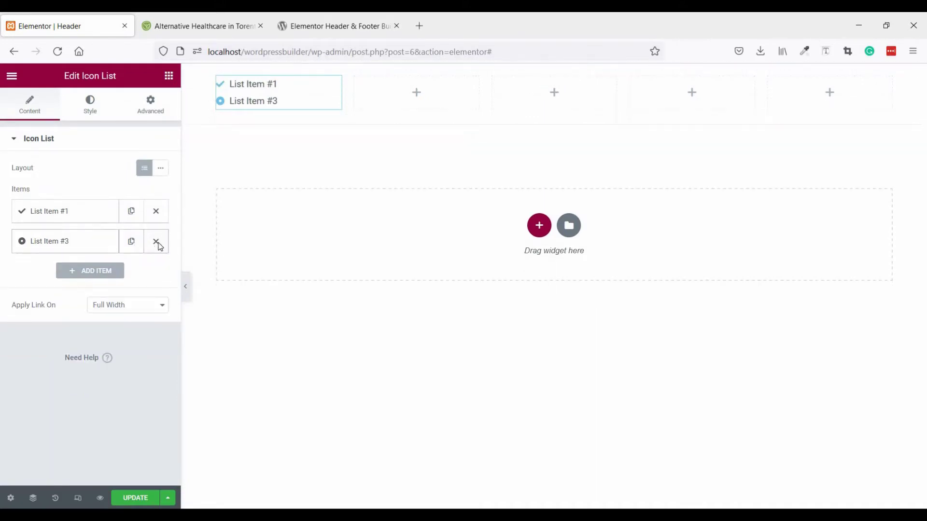
{"action": "left_click", "coordinate": [156, 242]}
Step: Replace the text of the remaining icon list item with the copied clinic phone number
{"action": "left_click", "coordinate": [79, 217]}
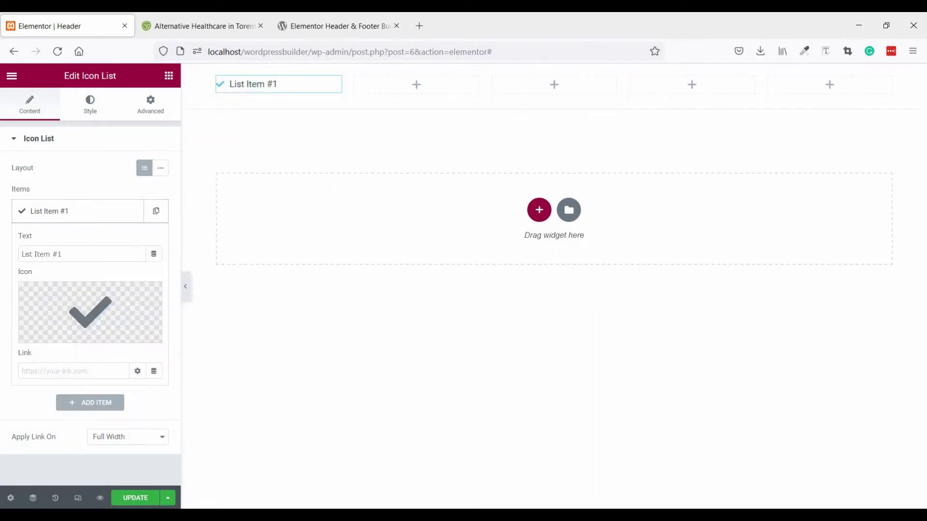
{"action": "left_click_drag", "start_coordinate": [65, 254], "coordinate": [2, 263]}
{"action": "key", "text": "ctrl+v"}
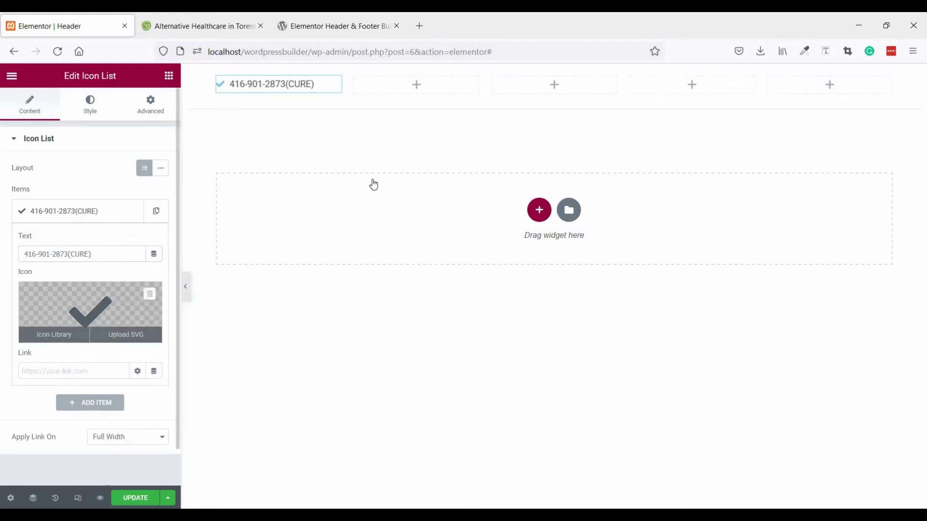
Step: Change the phone number item's icon to the "Phone alt" icon from the Icon Library
{"action": "left_click", "coordinate": [88, 303]}
{"action": "type", "text": "p"}
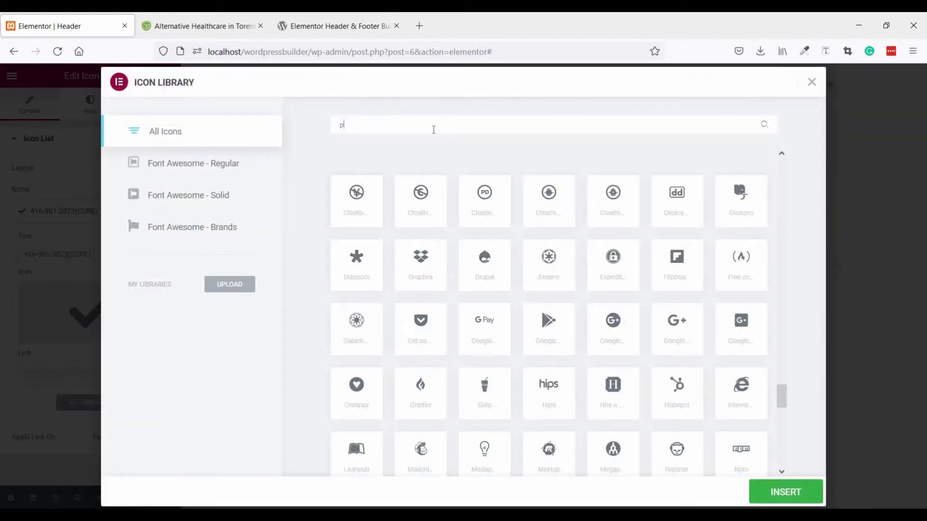
{"action": "type", "text": "hon"}
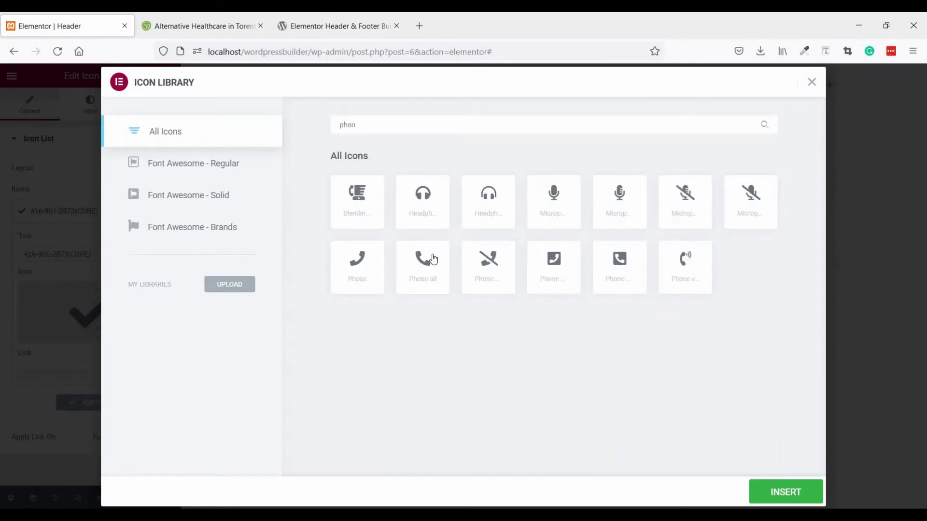
{"action": "left_click", "coordinate": [433, 259]}
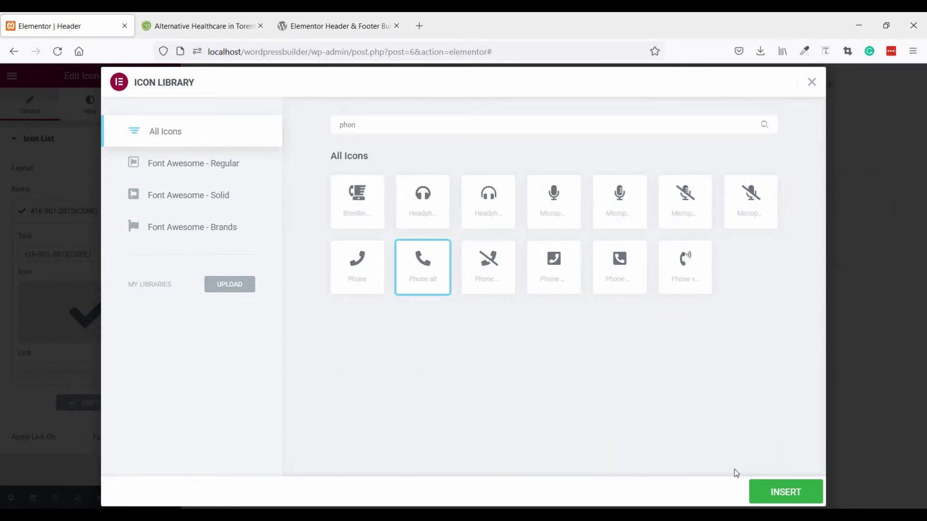
{"action": "left_click", "coordinate": [797, 492]}
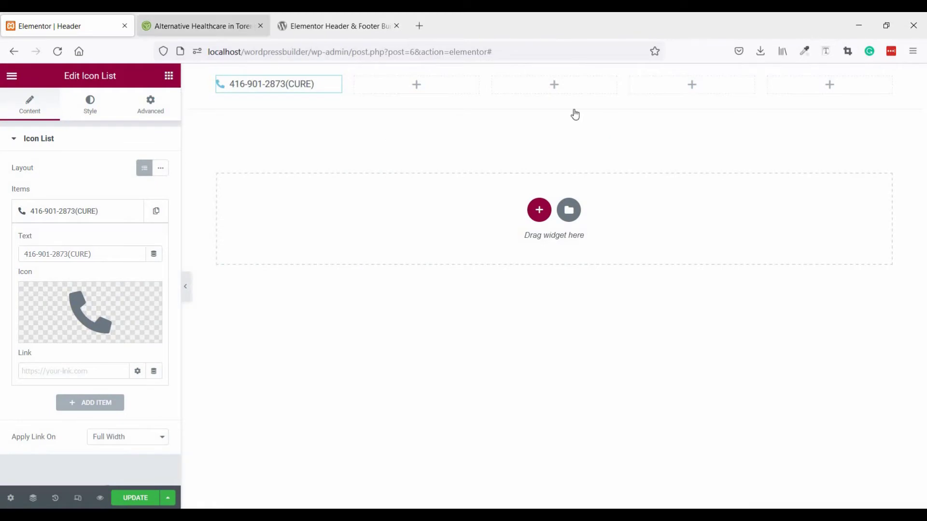
Step: On the reference clinic site, copy the logo's green #7DA748 with the color picker and inspect the phone number's font
{"action": "key", "text": "ctrl+Tab"}
{"action": "left_click", "coordinate": [804, 51]}
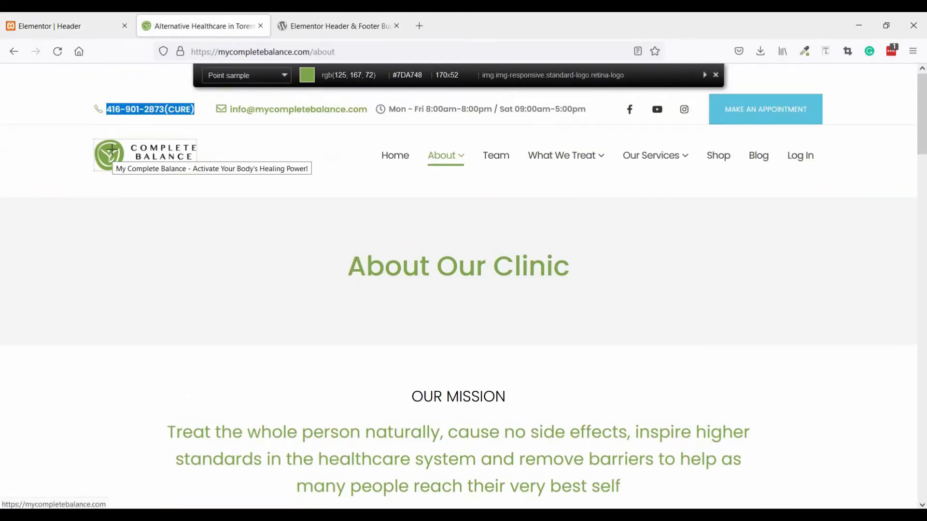
{"action": "left_click", "coordinate": [107, 153]}
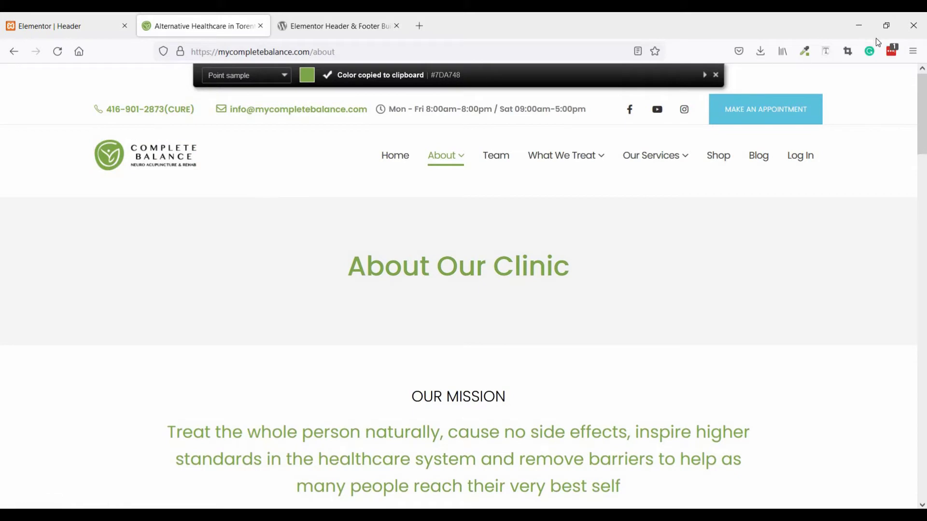
{"action": "left_click", "coordinate": [174, 77]}
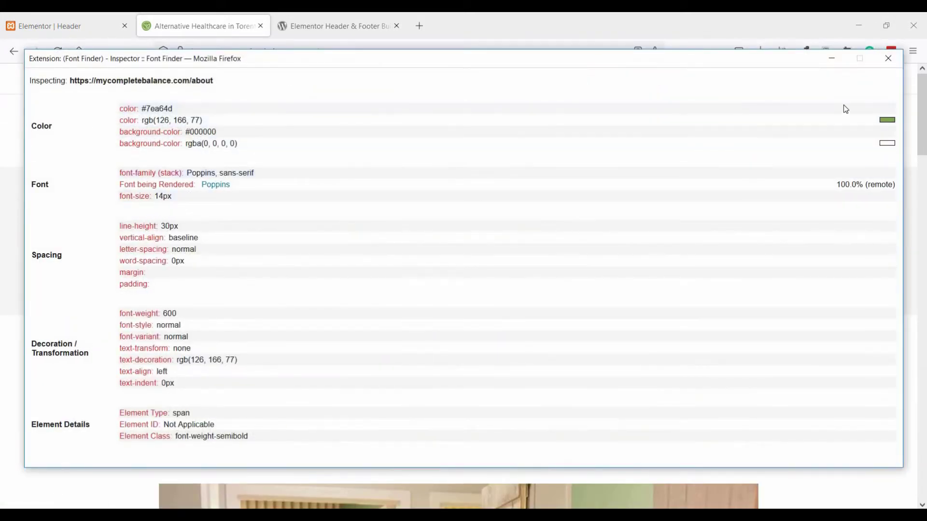
{"action": "left_click", "coordinate": [888, 58]}
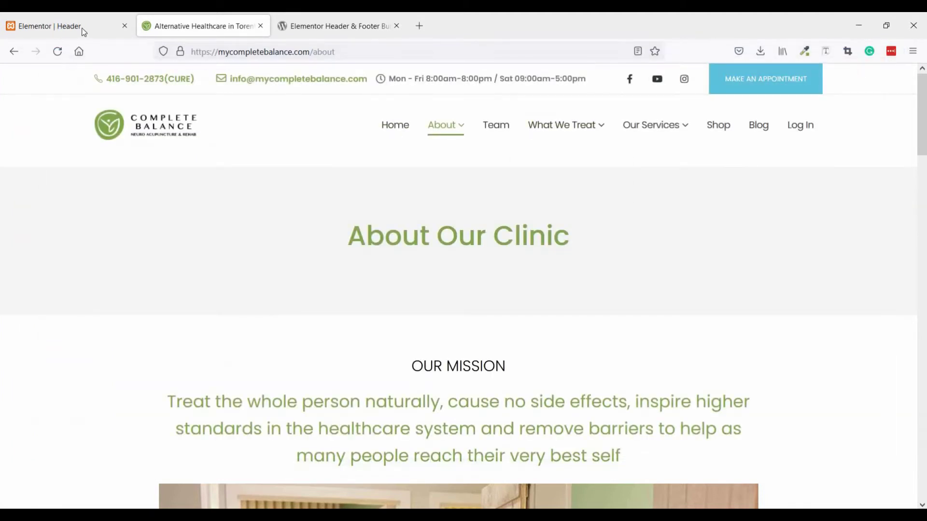
Step: Back in the Elementor header, set the phone icon list's icon color to the copied green #7DA748
{"action": "left_click", "coordinate": [87, 27]}
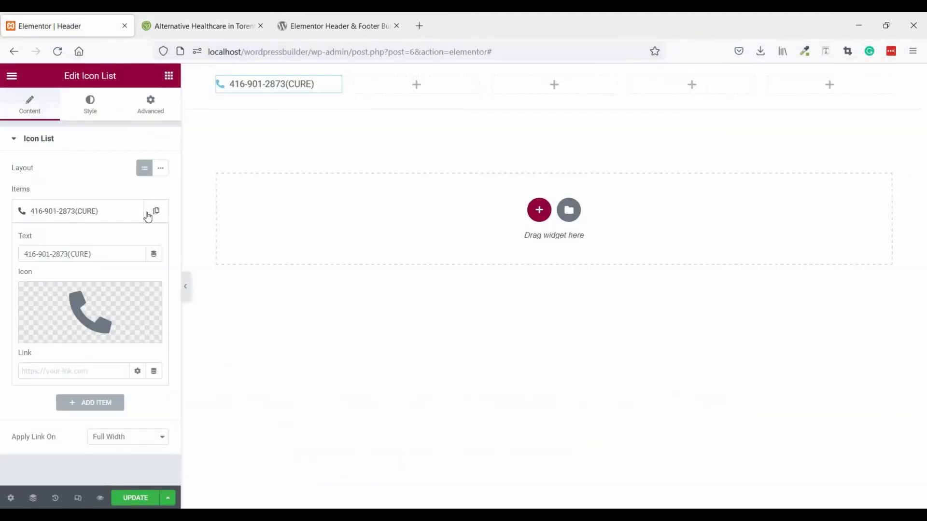
{"action": "left_click", "coordinate": [89, 116]}
{"action": "left_click", "coordinate": [128, 275]}
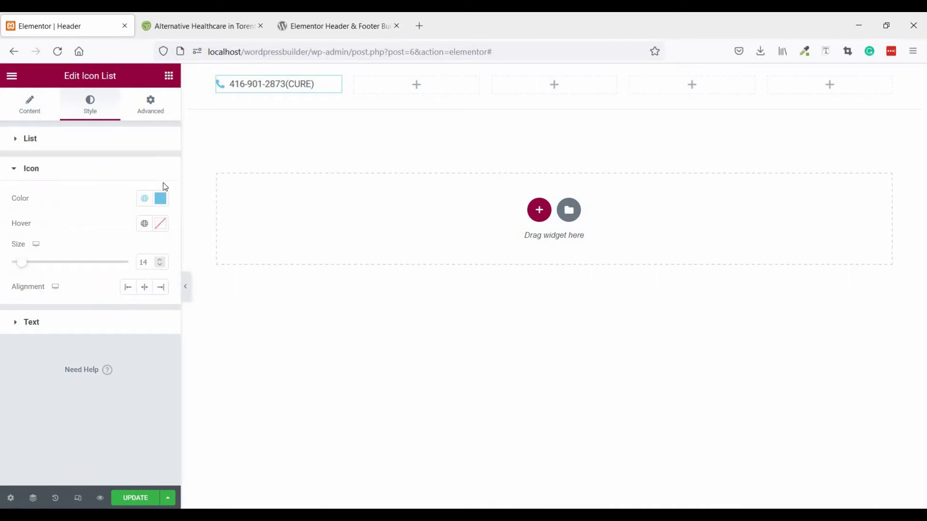
{"action": "left_click", "coordinate": [161, 202]}
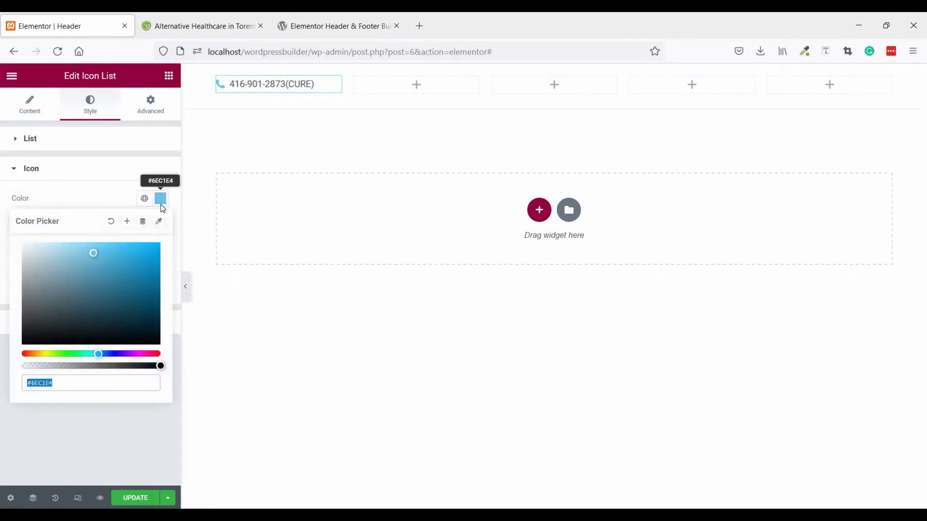
{"action": "key", "text": "ctrl+v"}
{"action": "left_click", "coordinate": [98, 435]}
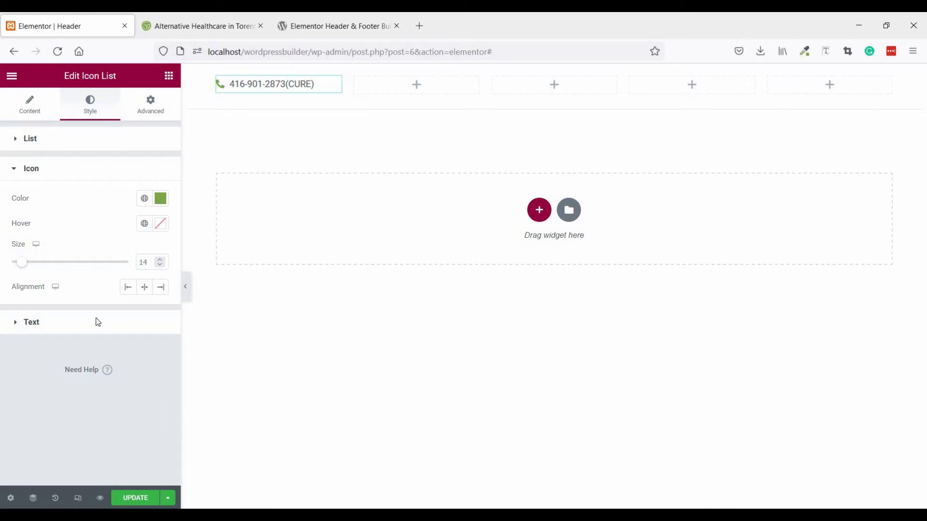
Step: Set the phone icon list's text color to the same green, #7DA748
{"action": "left_click", "coordinate": [98, 321]}
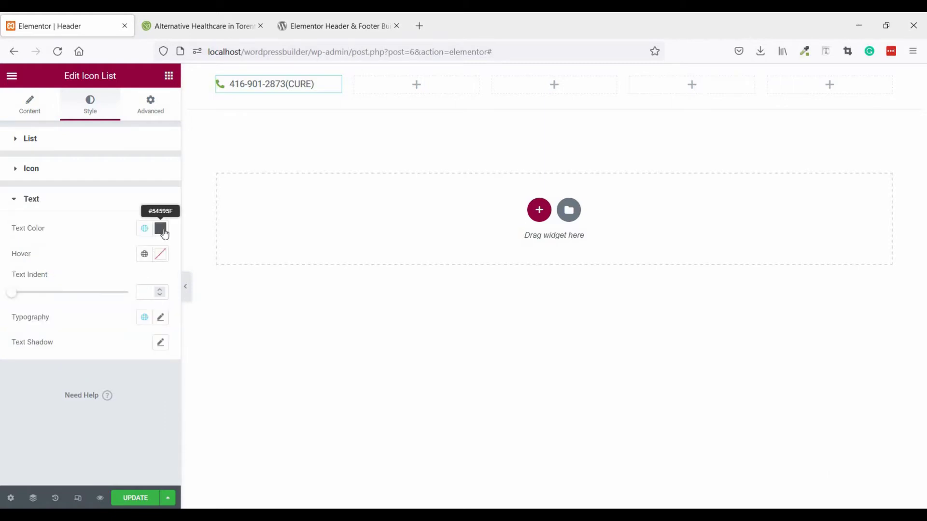
{"action": "left_click", "coordinate": [161, 228]}
{"action": "key", "text": "ctrl+v"}
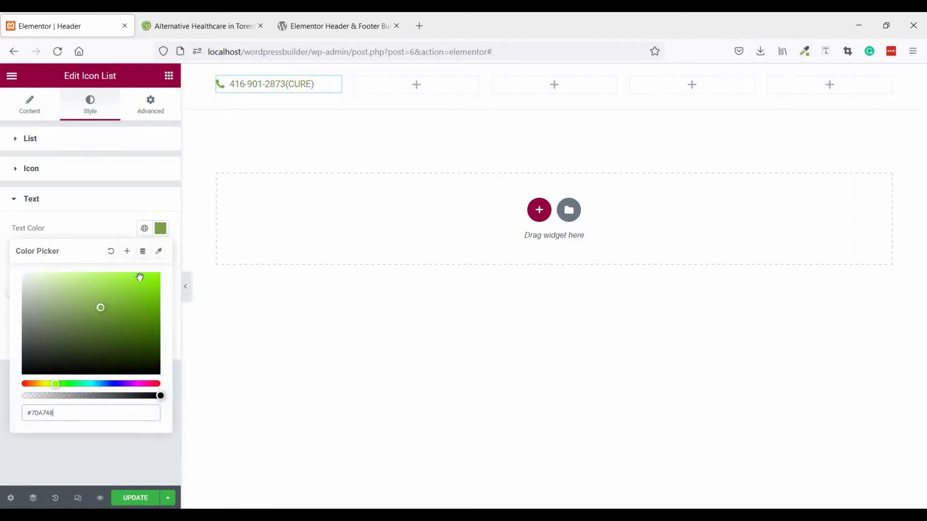
{"action": "left_click", "coordinate": [196, 91]}
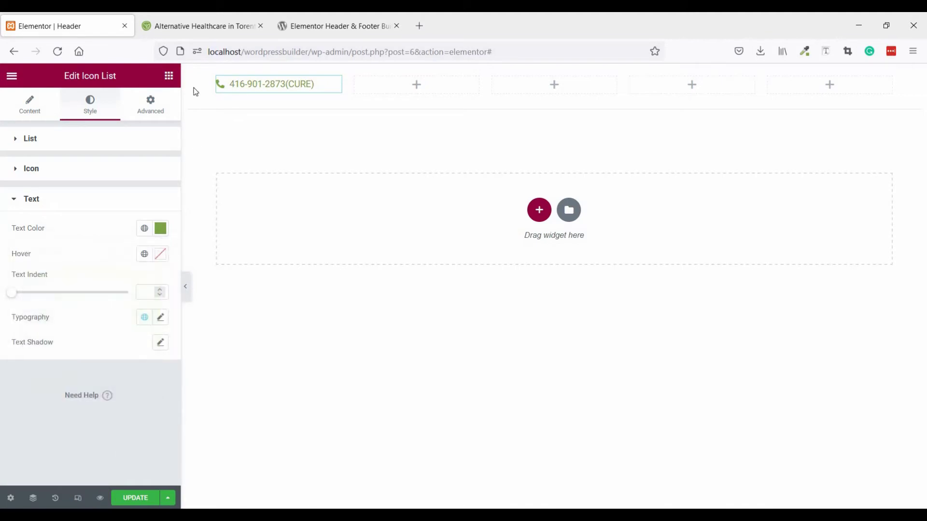
Step: After checking the reference top bar, duplicate the phone icon list and move the copy into the second column
{"action": "left_click", "coordinate": [192, 29]}
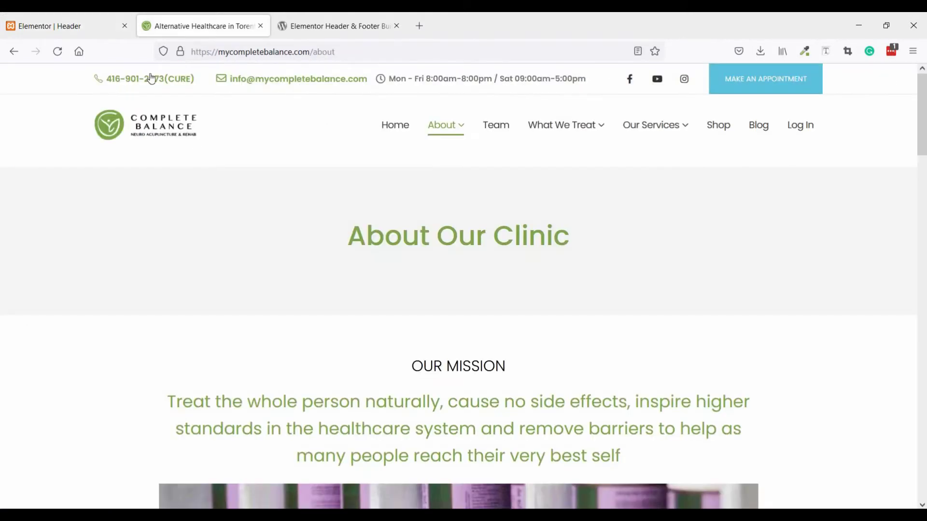
{"action": "left_click", "coordinate": [83, 32]}
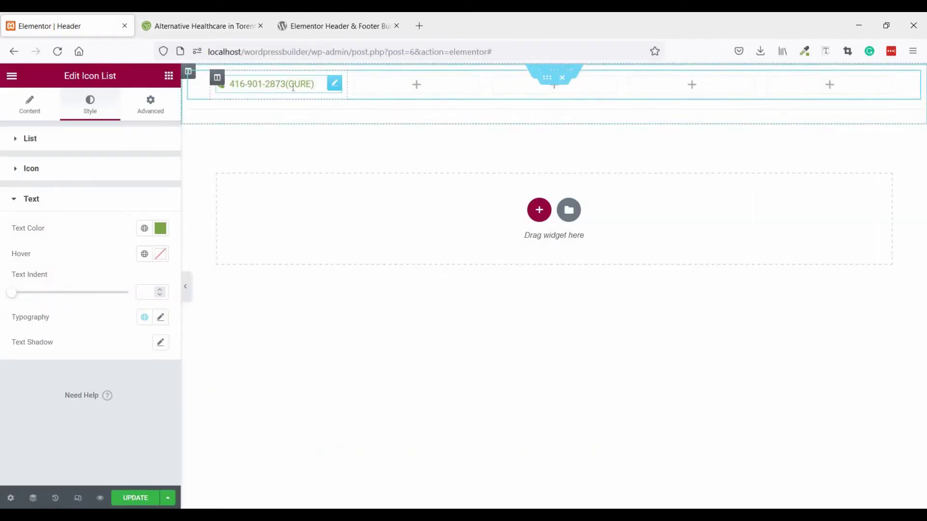
{"action": "right_click", "coordinate": [333, 86]}
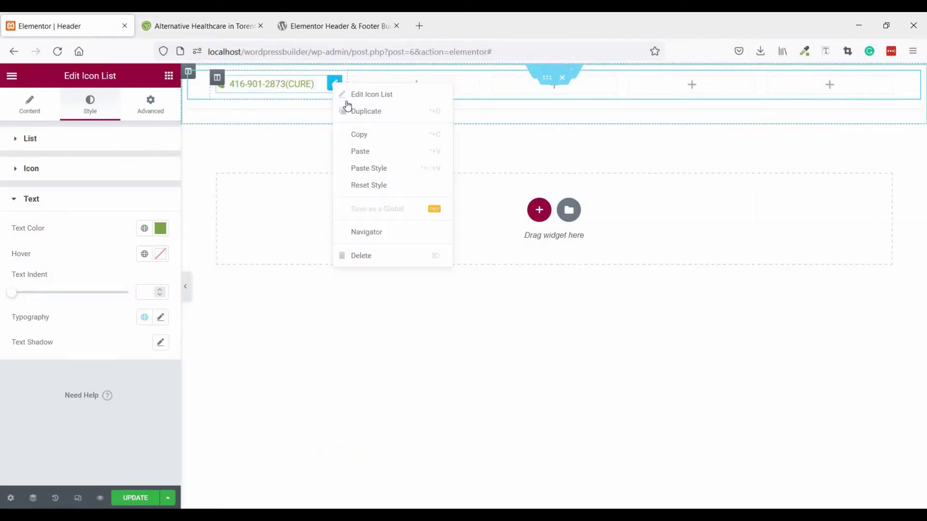
{"action": "left_click", "coordinate": [348, 111]}
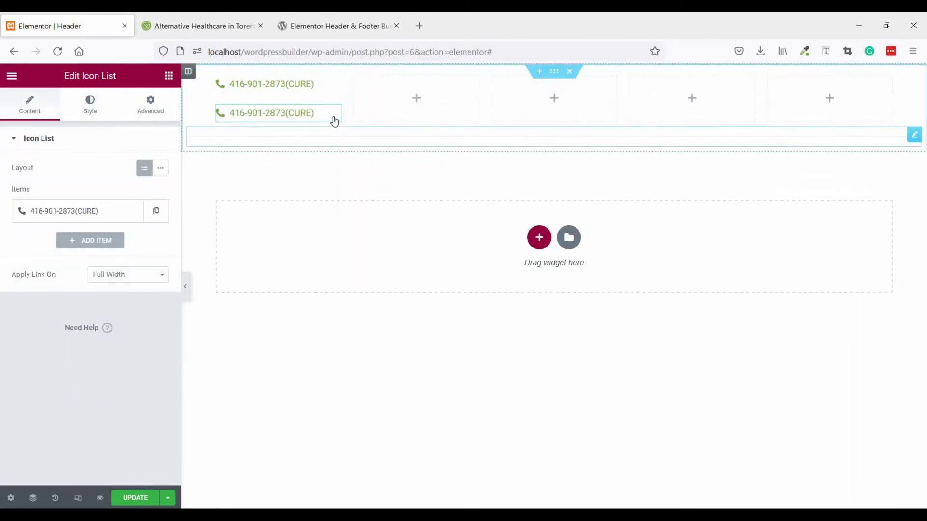
{"action": "left_click_drag", "start_coordinate": [333, 119], "coordinate": [392, 101]}
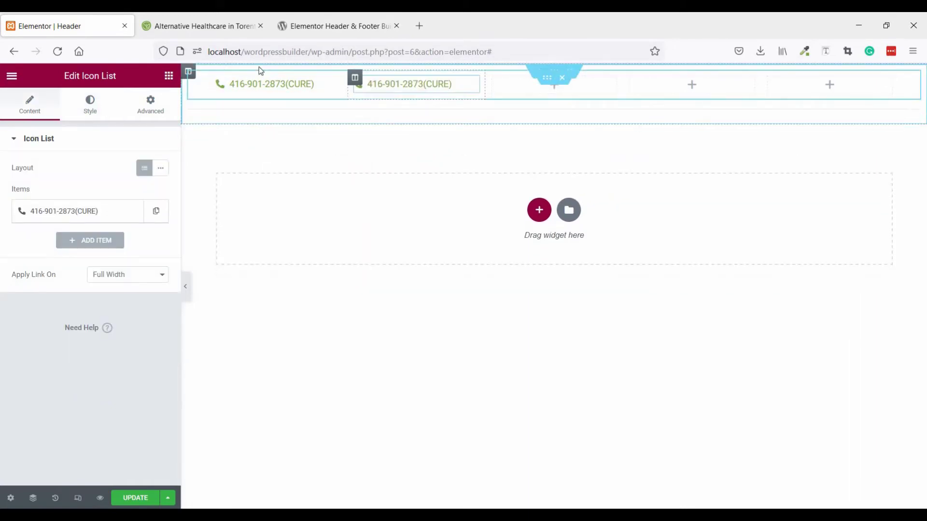
Step: Copy the clinic's e-mail address from the reference site and use it as the second column's icon list text
{"action": "left_click", "coordinate": [213, 26]}
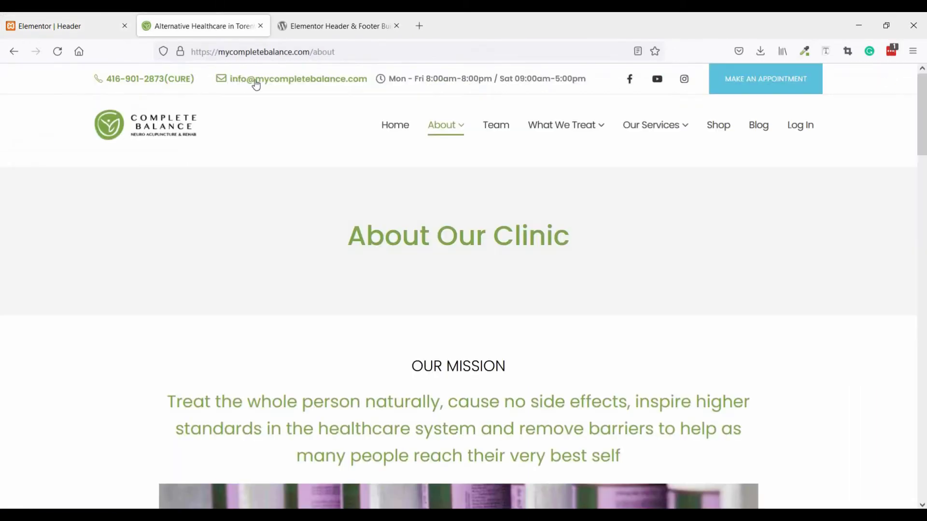
{"action": "left_click_drag", "start_coordinate": [231, 80], "coordinate": [359, 84]}
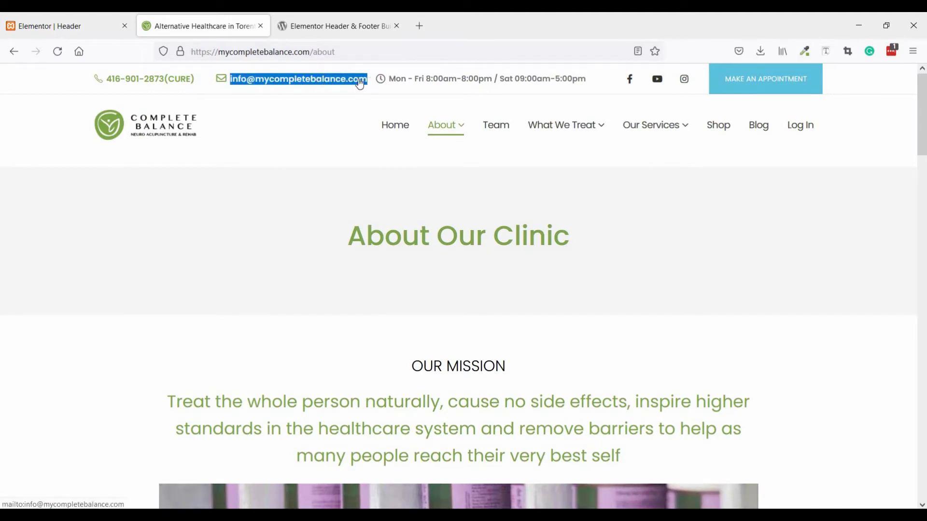
{"action": "right_click", "coordinate": [375, 109]}
{"action": "left_click", "coordinate": [375, 114]}
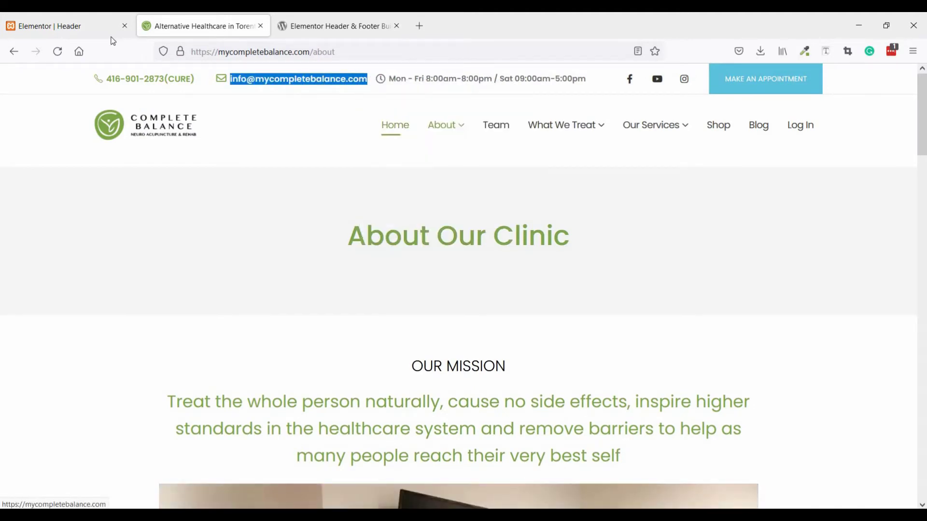
{"action": "left_click", "coordinate": [83, 29]}
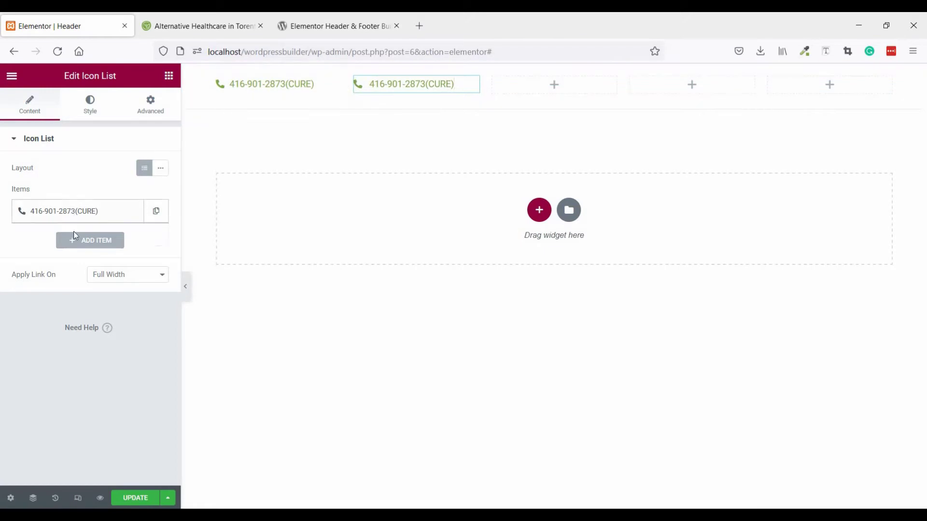
{"action": "left_click_drag", "start_coordinate": [114, 251], "coordinate": [19, 241]}
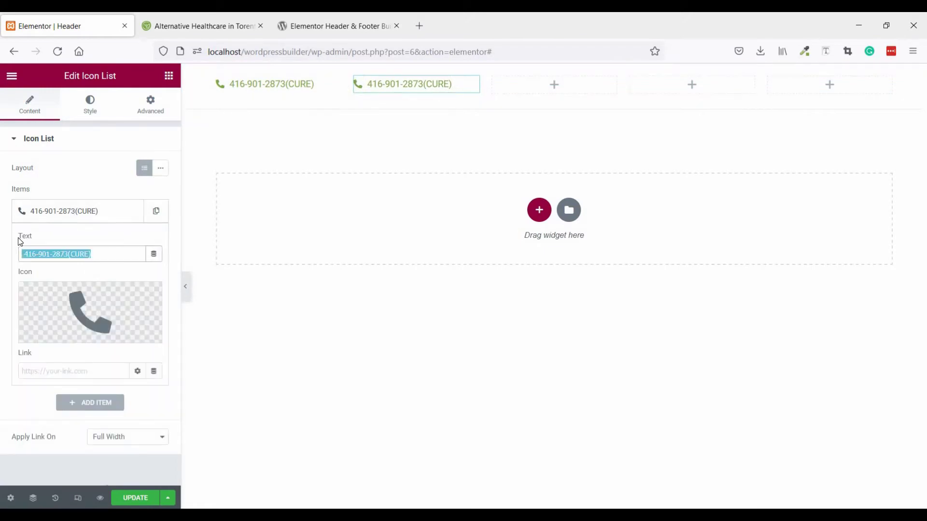
{"action": "key", "text": "ctrl+v"}
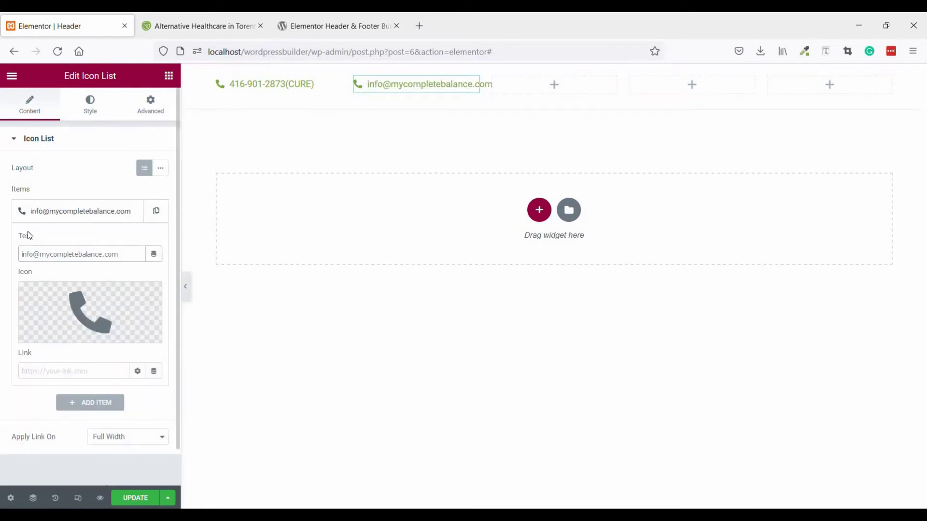
Step: Change the e-mail item's icon to the solid "Envelope" icon from the Icon Library
{"action": "left_click", "coordinate": [115, 305]}
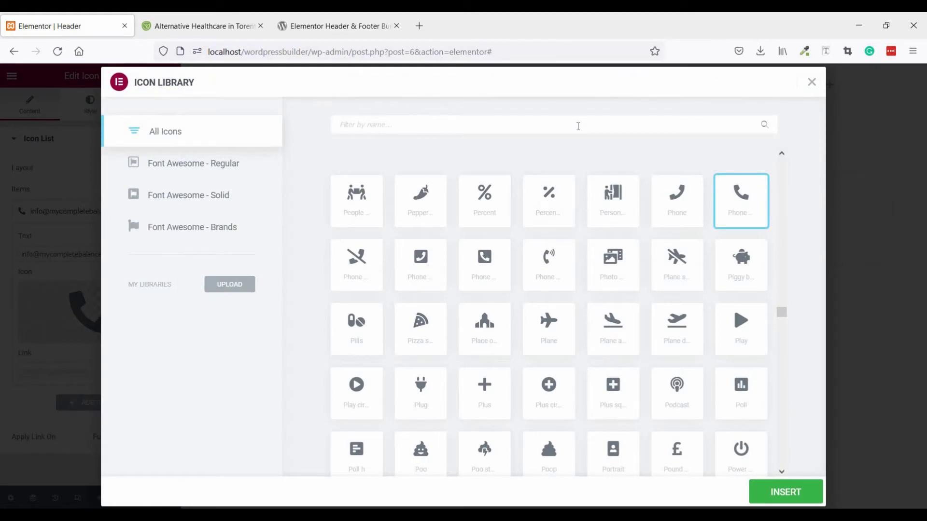
{"action": "left_click", "coordinate": [578, 126]}
{"action": "type", "text": "enve"}
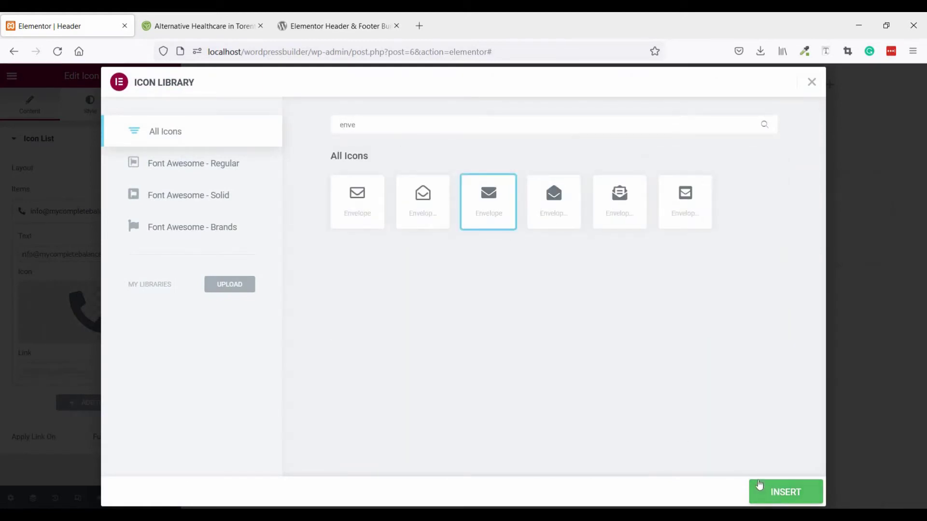
{"action": "left_click", "coordinate": [758, 488]}
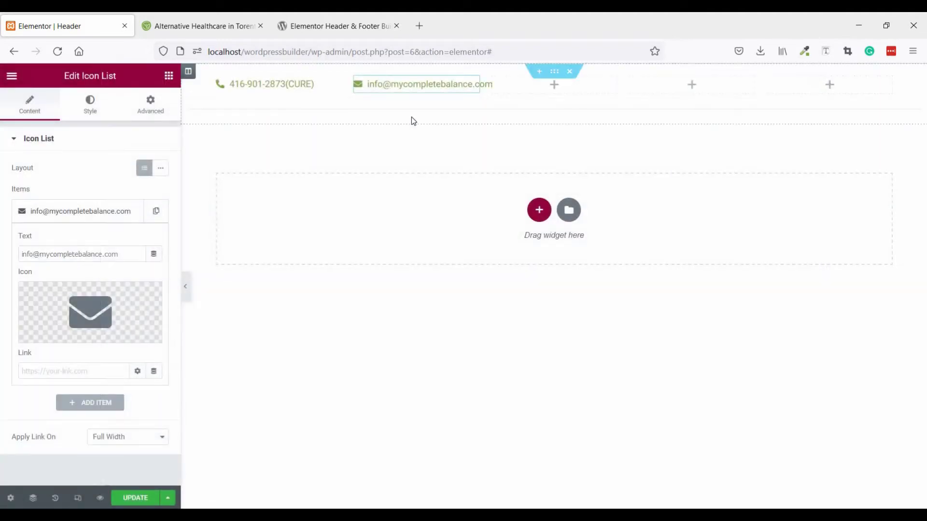
Step: Copy the opening hours "Mon - Fri 8:00am-8:00pm / Sat 09:00am-5:00pm" from the reference site's top bar and return to the header editor
{"action": "left_click", "coordinate": [230, 31]}
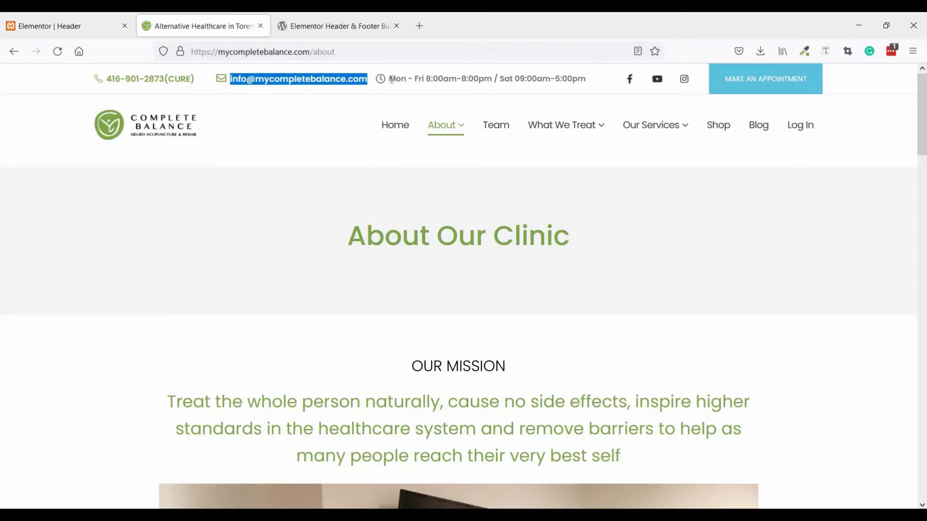
{"action": "left_click_drag", "start_coordinate": [389, 79], "coordinate": [586, 81]}
{"action": "right_click", "coordinate": [586, 81]}
{"action": "left_click", "coordinate": [594, 93]}
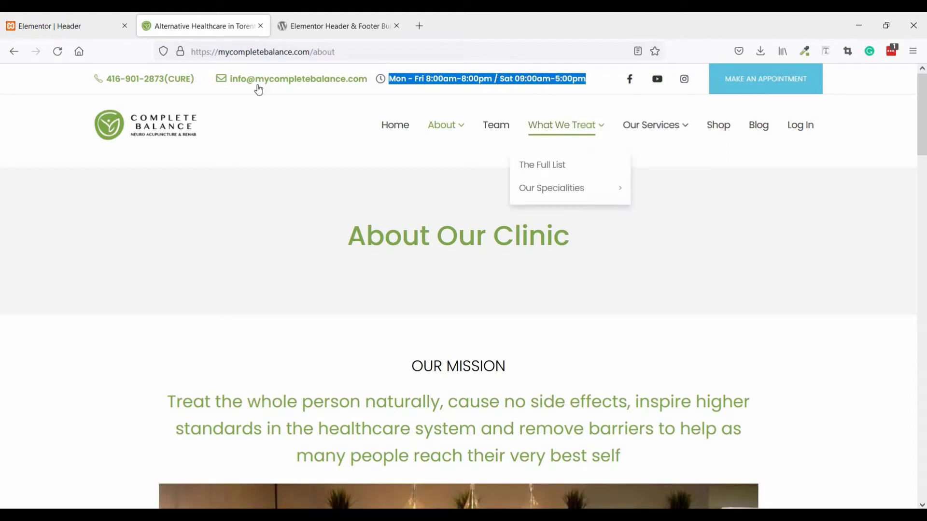
{"action": "left_click", "coordinate": [103, 34]}
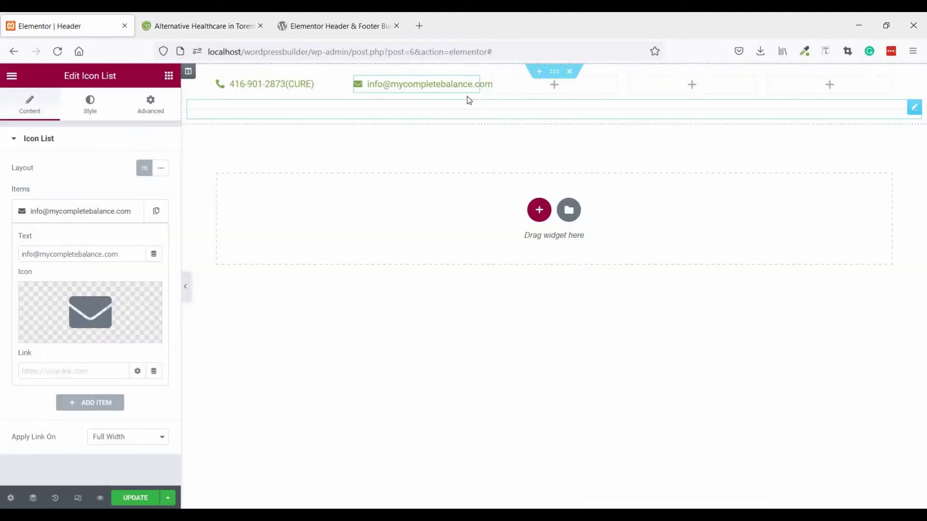
Step: Duplicate the e-mail icon list and move the copy into the third column
{"action": "right_click", "coordinate": [472, 85]}
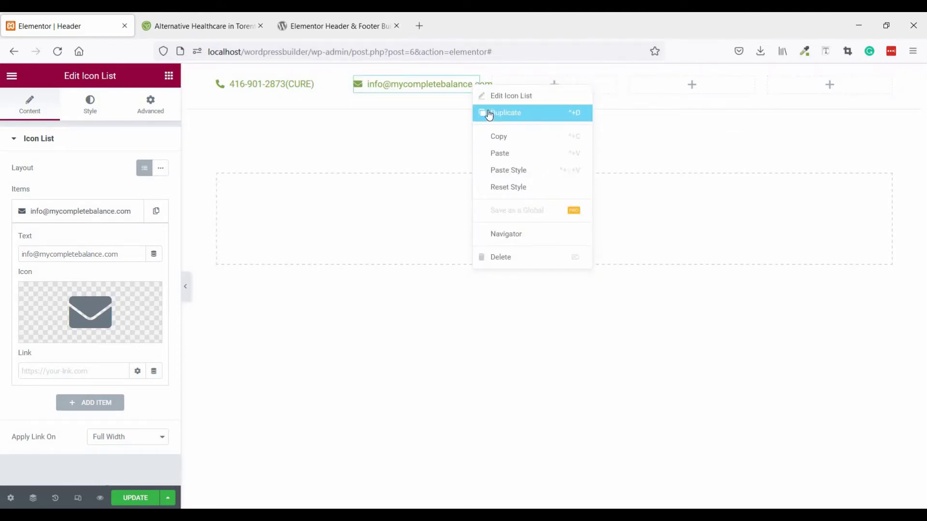
{"action": "left_click", "coordinate": [482, 113]}
{"action": "left_click_drag", "start_coordinate": [471, 111], "coordinate": [527, 111]}
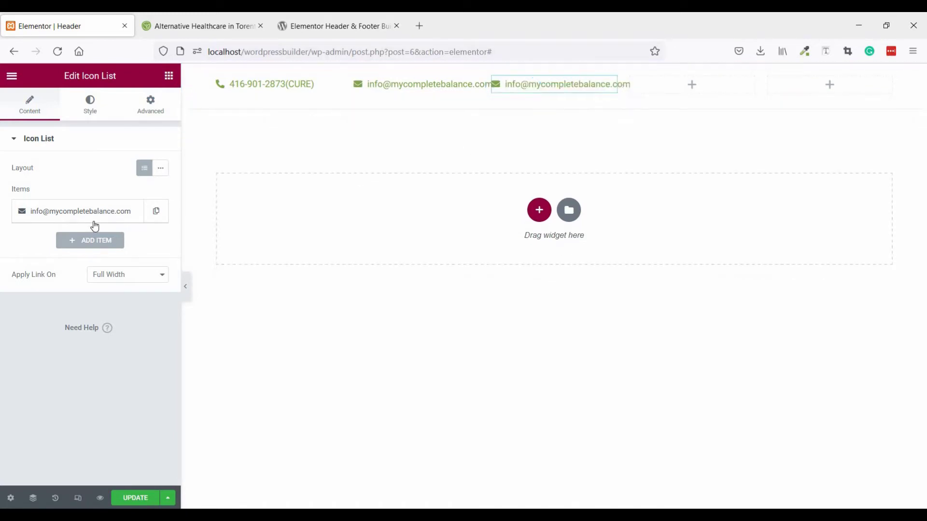
Step: Replace the third column's icon list text with the copied hours "Mon - Fri 8:00am-8:00pm / Sat 09:00am-5:00pm"
{"action": "left_click", "coordinate": [77, 211]}
{"action": "left_click", "coordinate": [99, 254]}
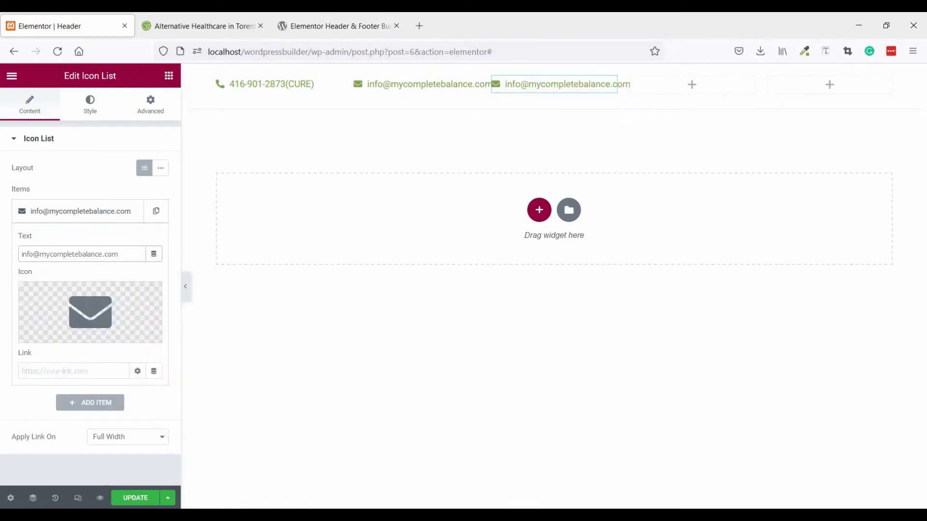
{"action": "left_click_drag", "start_coordinate": [118, 255], "coordinate": [13, 255]}
{"action": "key", "text": "ctrl+v"}
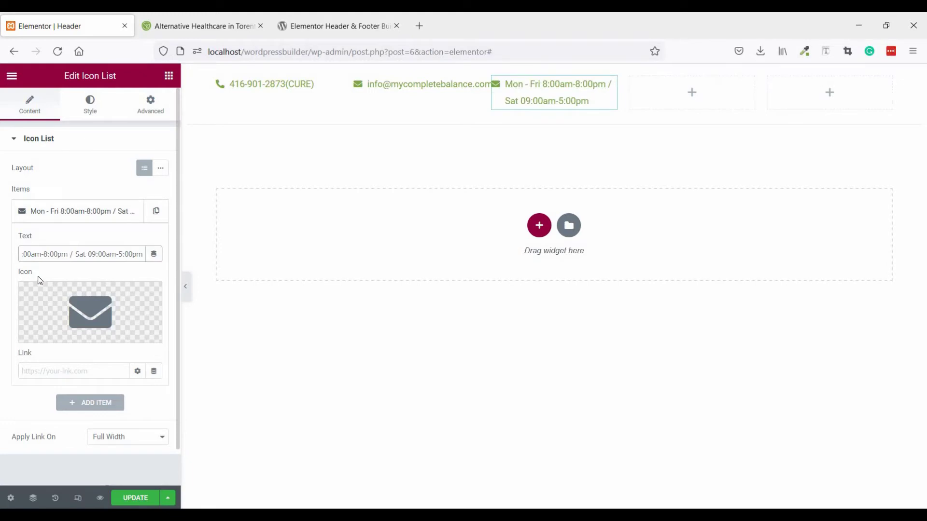
Step: Change the opening hours item's icon to the solid "Clock" icon from the Icon Library
{"action": "left_click", "coordinate": [54, 336]}
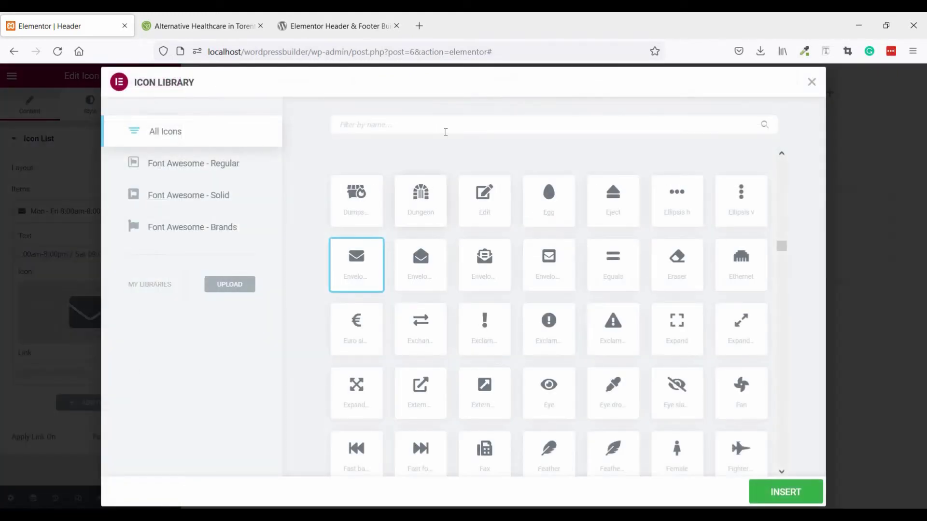
{"action": "left_click", "coordinate": [446, 132]}
{"action": "type", "text": "clo"}
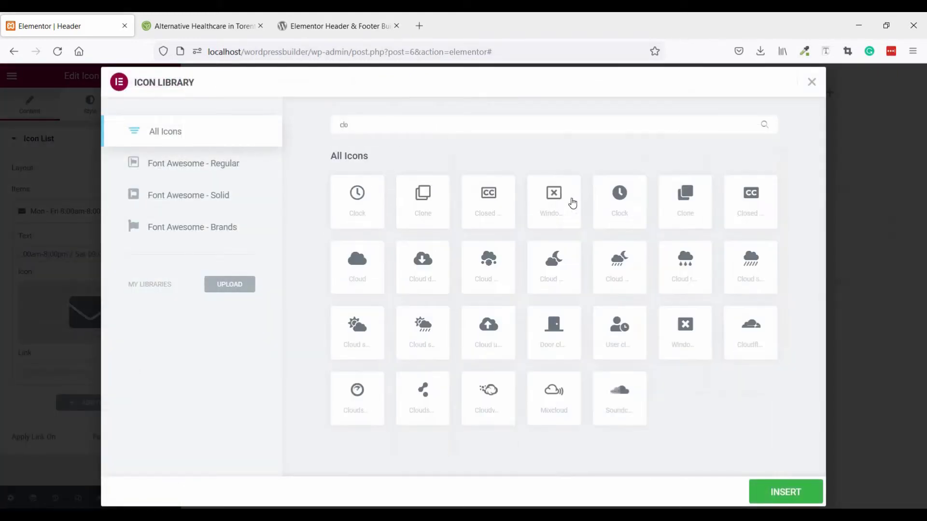
{"action": "left_click", "coordinate": [606, 200]}
{"action": "left_click", "coordinate": [790, 495]}
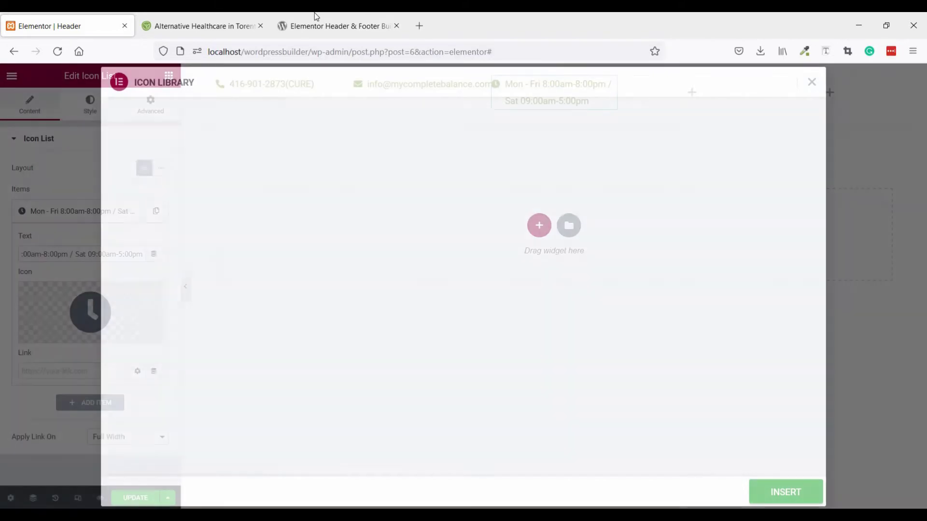
Step: Copy the opening hours' text colour #777777 from the reference site using Font Finder and return to the header editor
{"action": "left_click", "coordinate": [308, 20]}
{"action": "key", "text": "ctrl+Page_Up"}
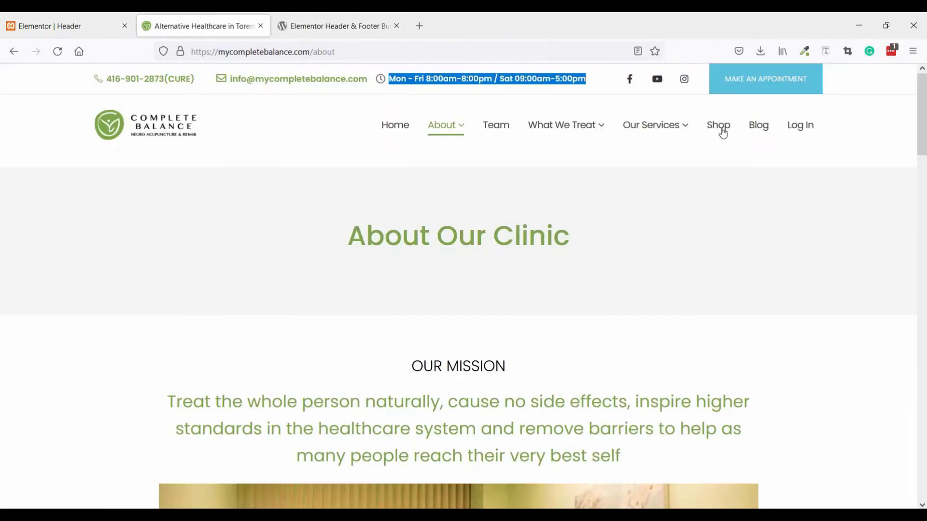
{"action": "left_click", "coordinate": [867, 71]}
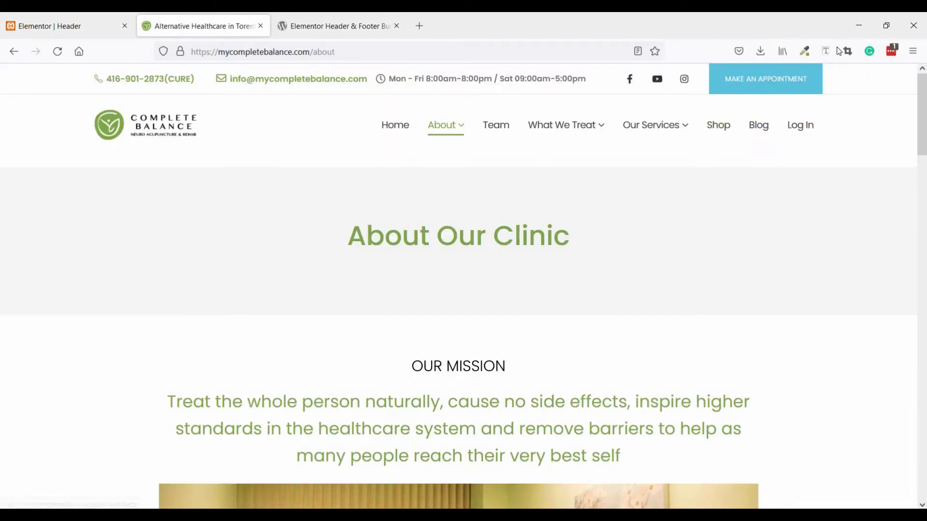
{"action": "left_click", "coordinate": [531, 78]}
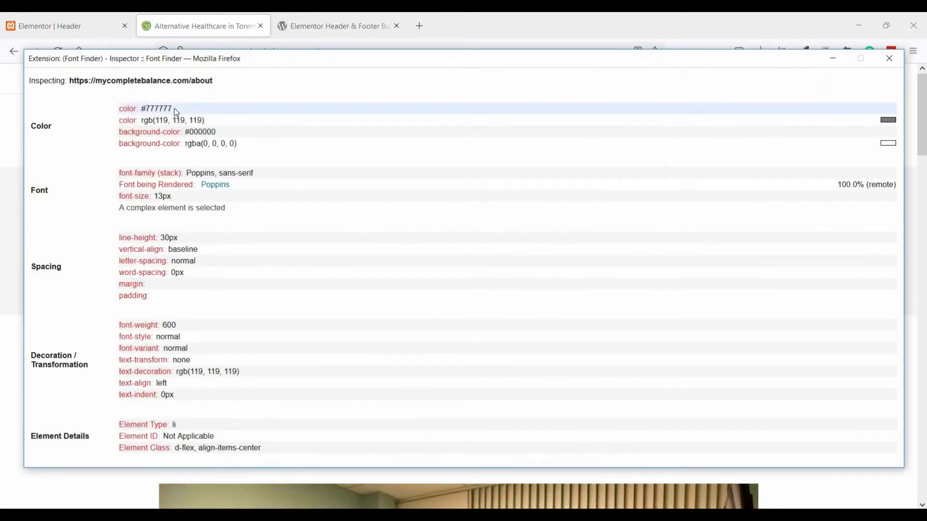
{"action": "left_click_drag", "start_coordinate": [172, 108], "coordinate": [144, 111]}
{"action": "right_click", "coordinate": [154, 111]}
{"action": "left_click", "coordinate": [164, 120]}
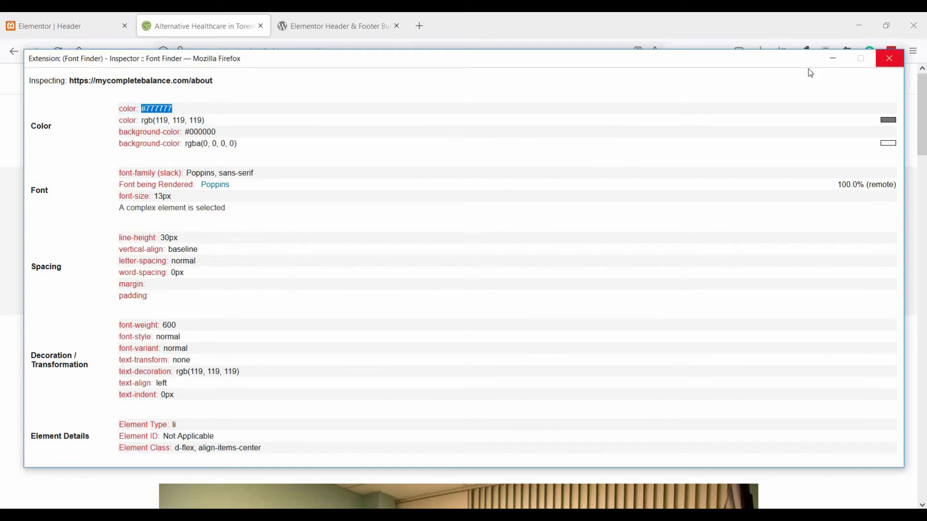
{"action": "left_click", "coordinate": [891, 59]}
{"action": "left_click", "coordinate": [80, 27]}
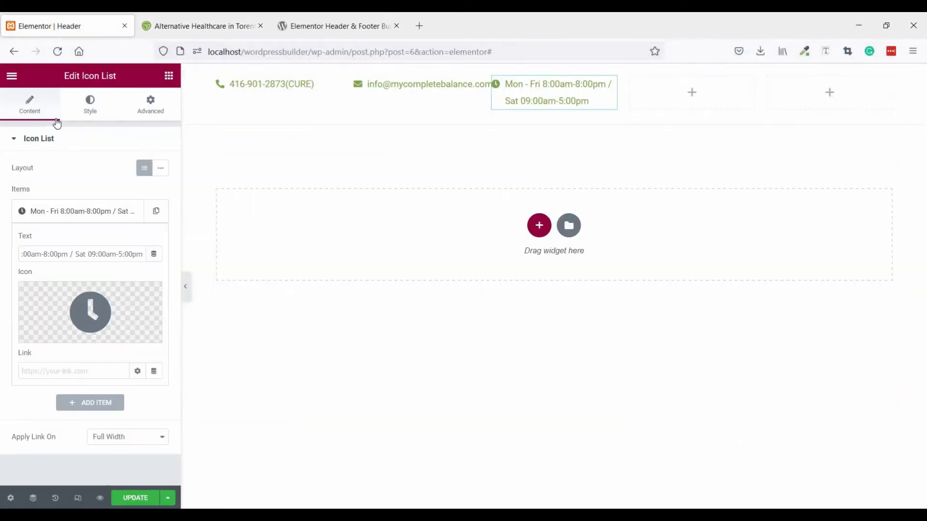
Step: Set the opening hours icon's colour to #777777 in the icon list's style settings
{"action": "left_click", "coordinate": [89, 104]}
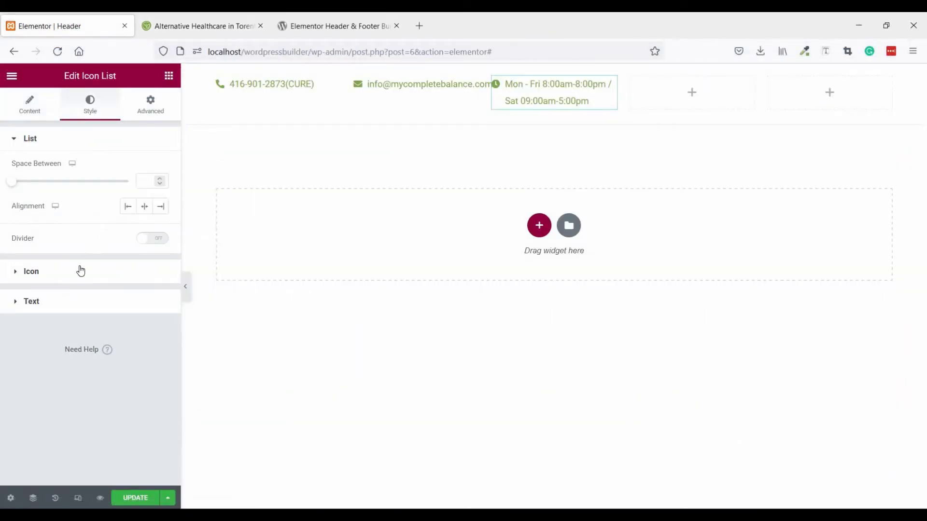
{"action": "left_click", "coordinate": [111, 266]}
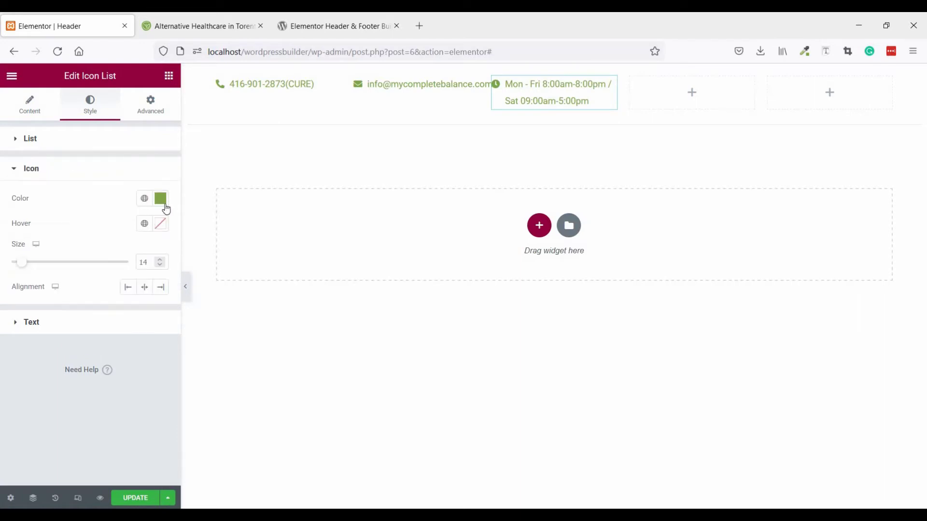
{"action": "left_click", "coordinate": [160, 199]}
{"action": "key", "text": "BackSpace"}
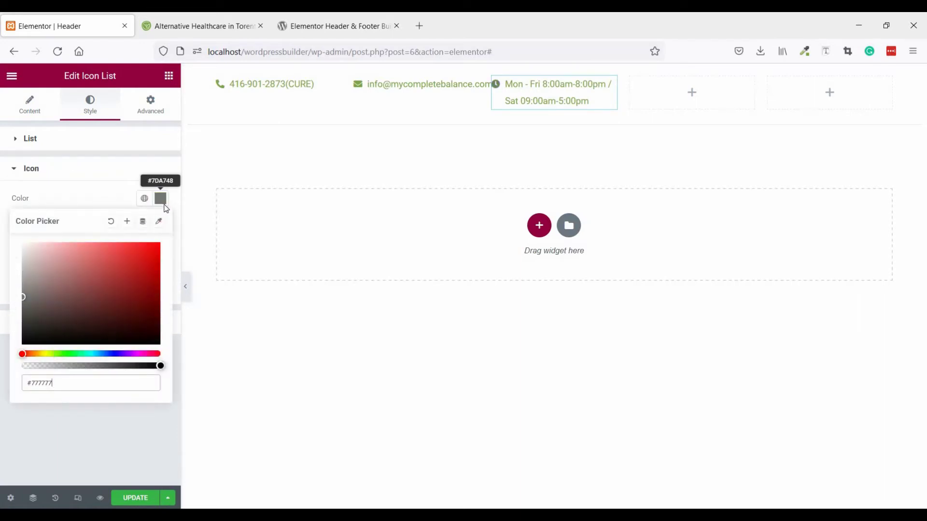
{"action": "key", "text": "Escape"}
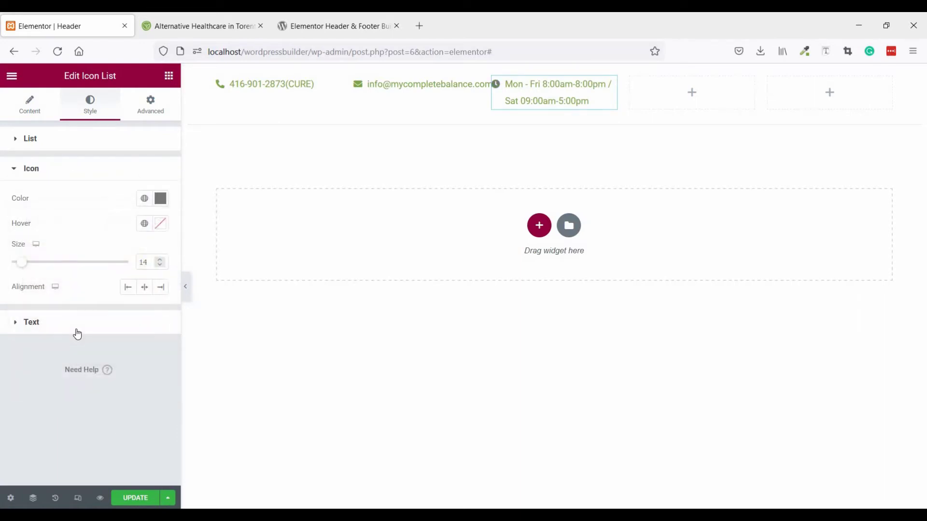
Step: Set the opening hours item's text colour to #777777
{"action": "left_click", "coordinate": [78, 331]}
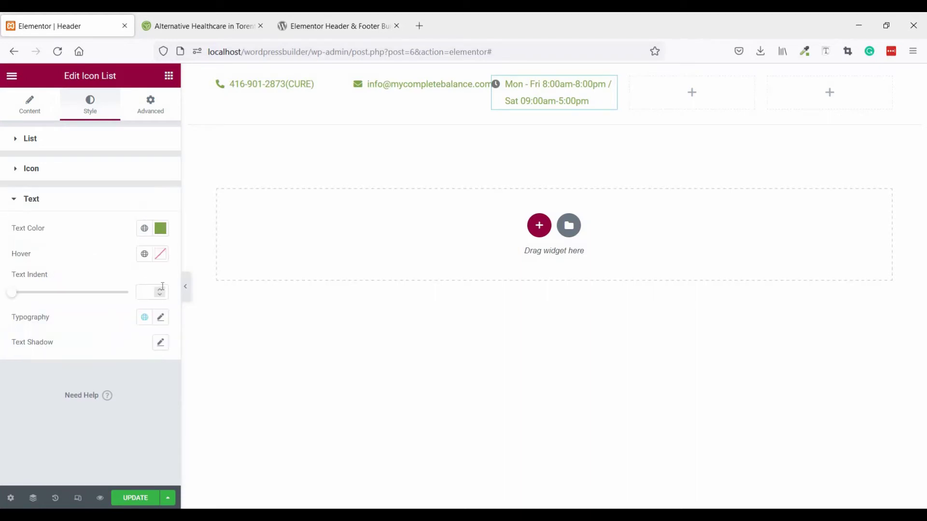
{"action": "left_click", "coordinate": [161, 229]}
{"action": "key", "text": "BackSpace"}
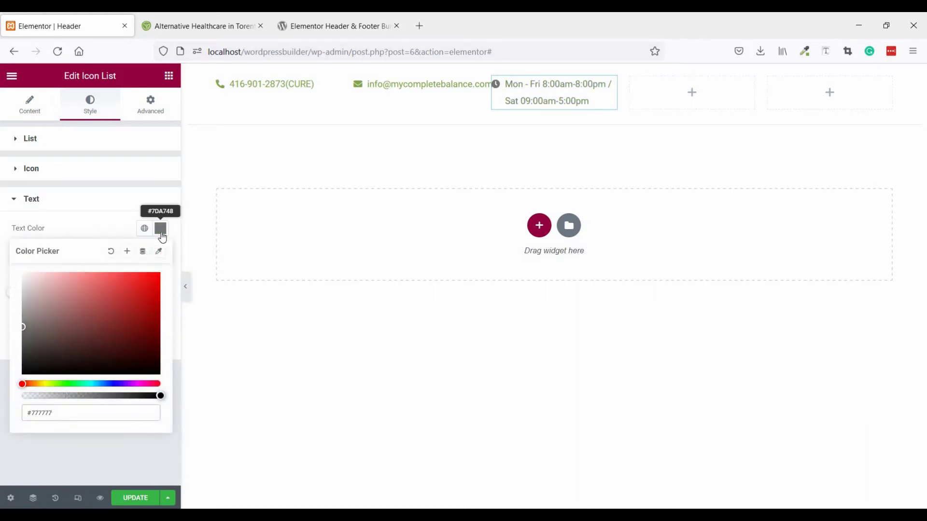
{"action": "left_click", "coordinate": [83, 459]}
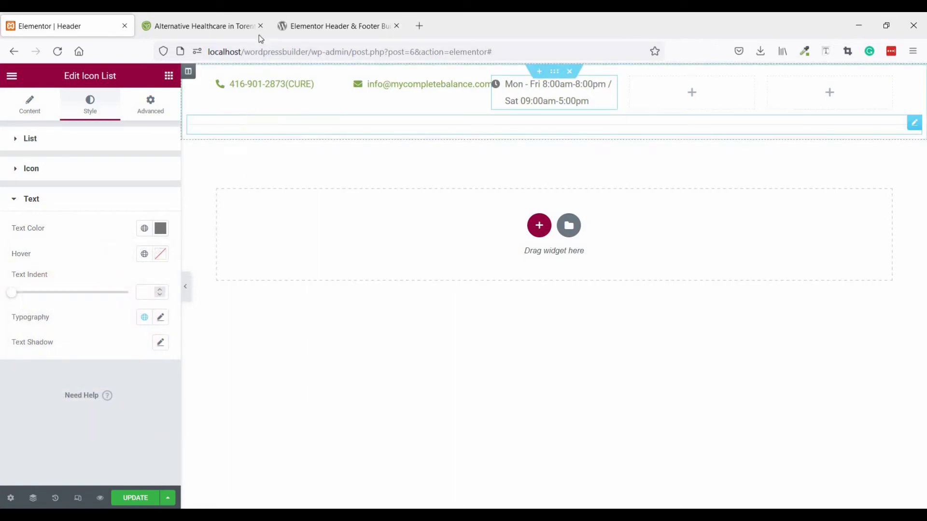
Step: Check the reference site's top bar, then add a Social Icons widget to the header's fourth column
{"action": "left_click", "coordinate": [242, 28]}
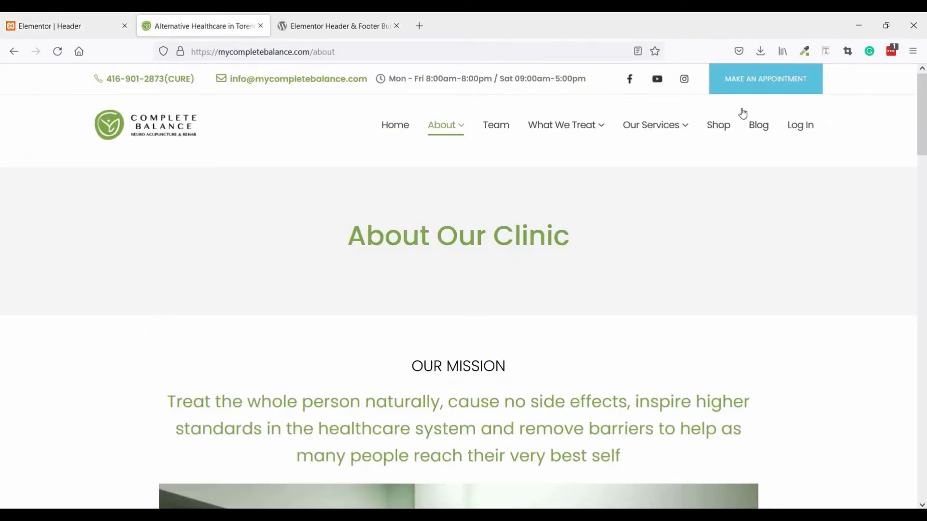
{"action": "left_click", "coordinate": [86, 29]}
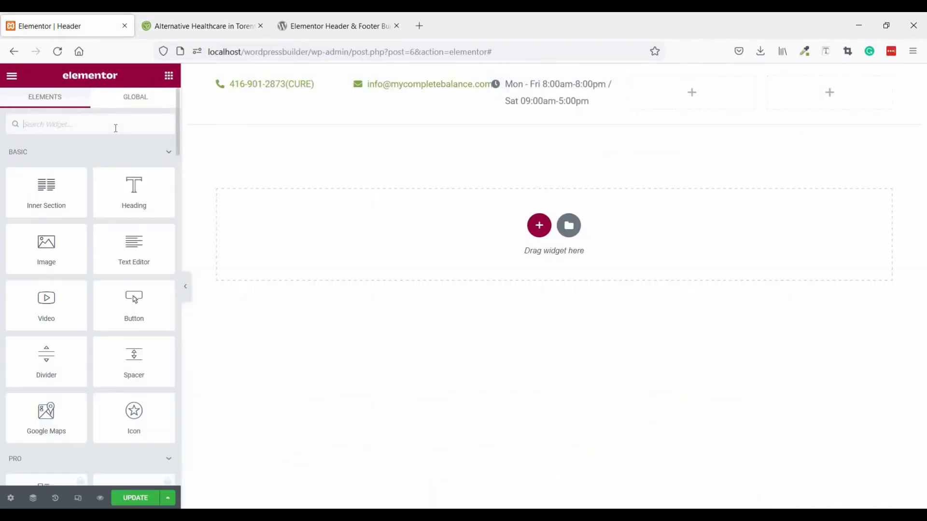
{"action": "type", "text": "soc"}
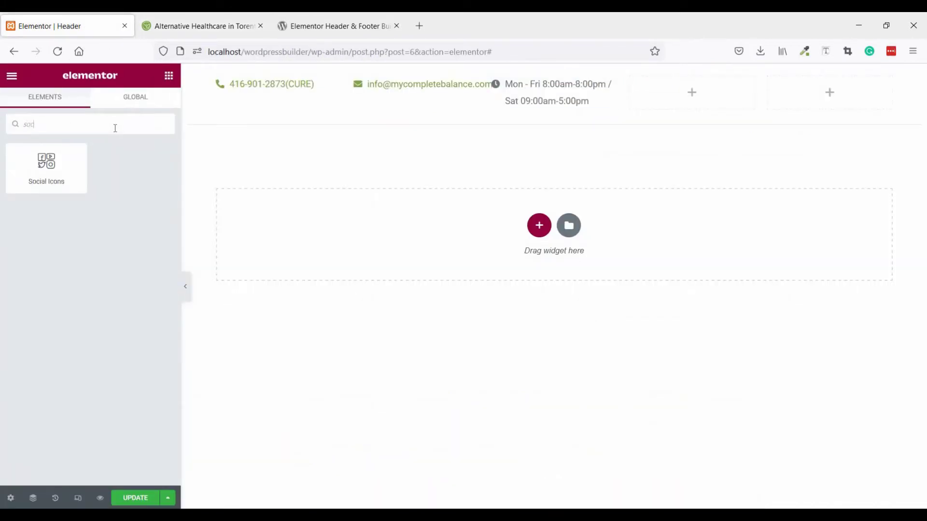
{"action": "left_click_drag", "start_coordinate": [55, 167], "coordinate": [678, 106]}
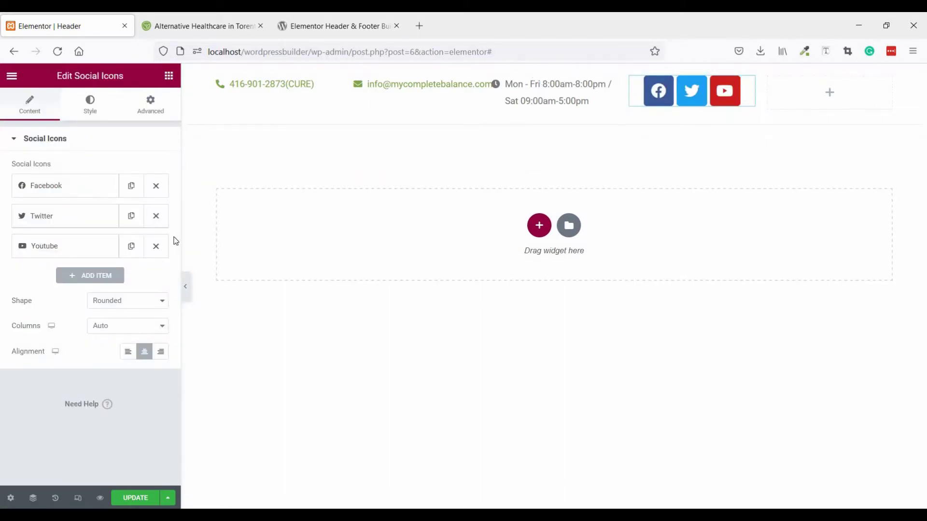
Step: Remove Twitter from the social icons and add a third item with the Instagram icon from the Icon Library
{"action": "left_click", "coordinate": [155, 216]}
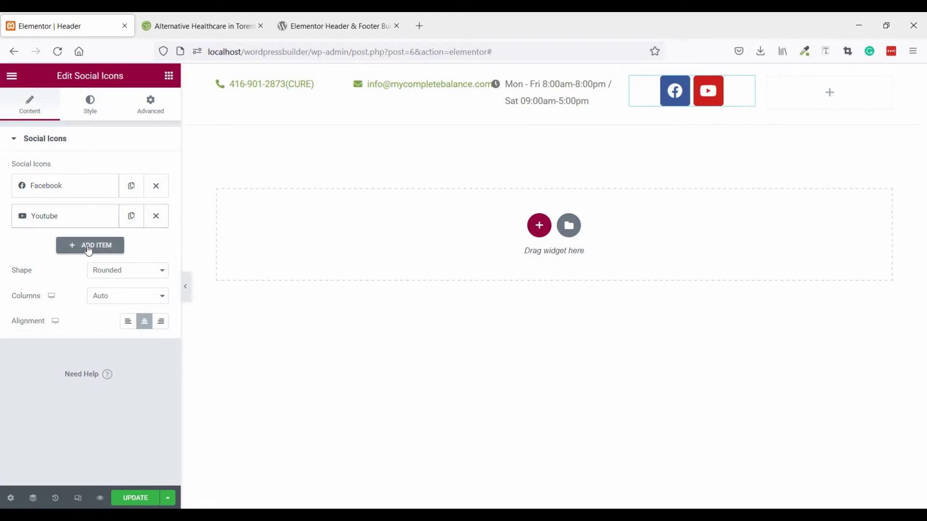
{"action": "left_click", "coordinate": [89, 245]}
{"action": "left_click", "coordinate": [88, 292]}
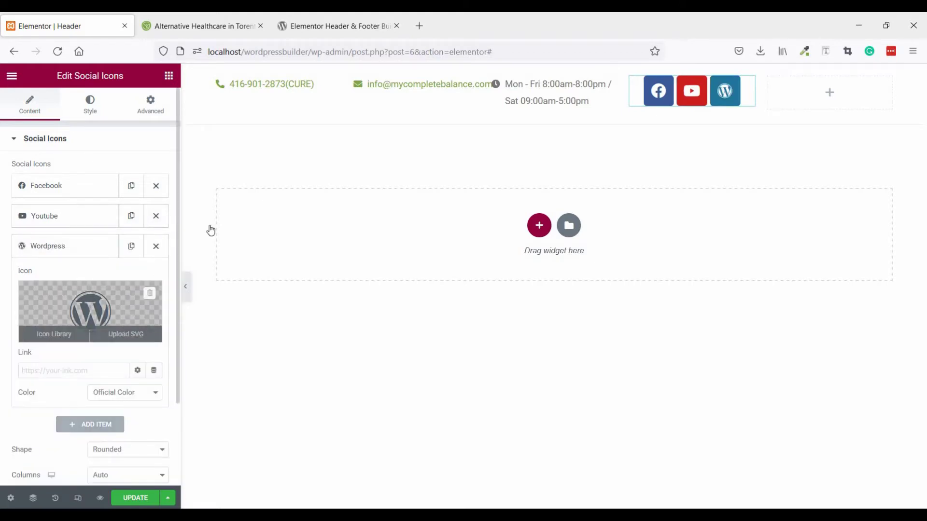
{"action": "type", "text": "in"}
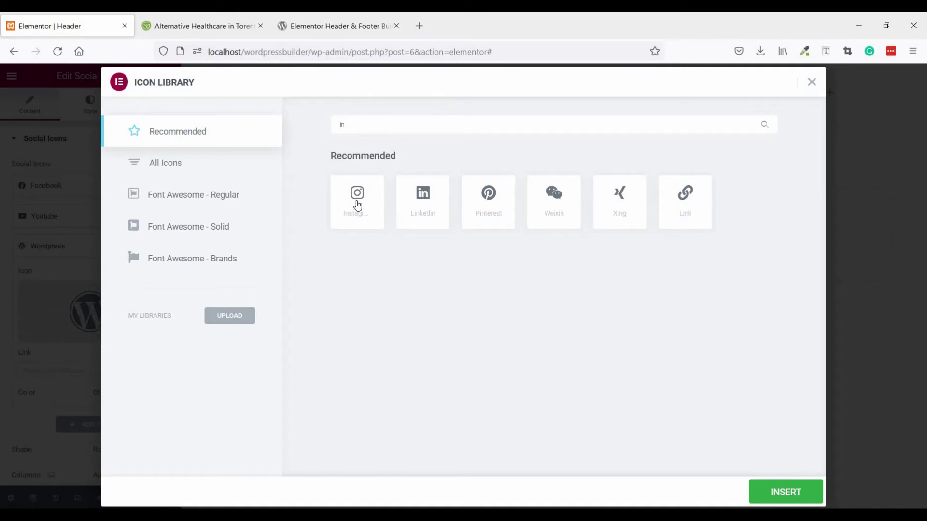
{"action": "left_click", "coordinate": [357, 206]}
{"action": "left_click", "coordinate": [790, 493]}
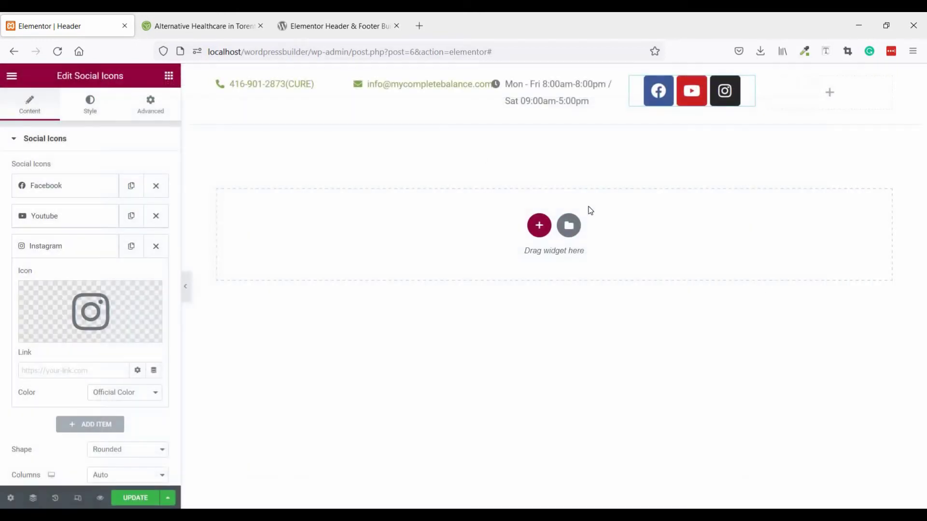
Step: Check the reference site's top bar again and add a Button widget to the header's empty fifth column
{"action": "left_click", "coordinate": [233, 17]}
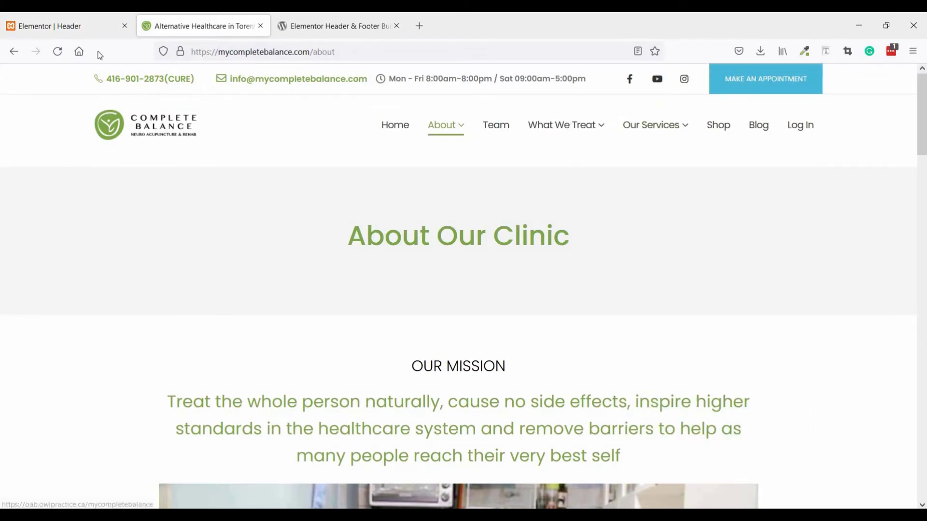
{"action": "left_click", "coordinate": [94, 34]}
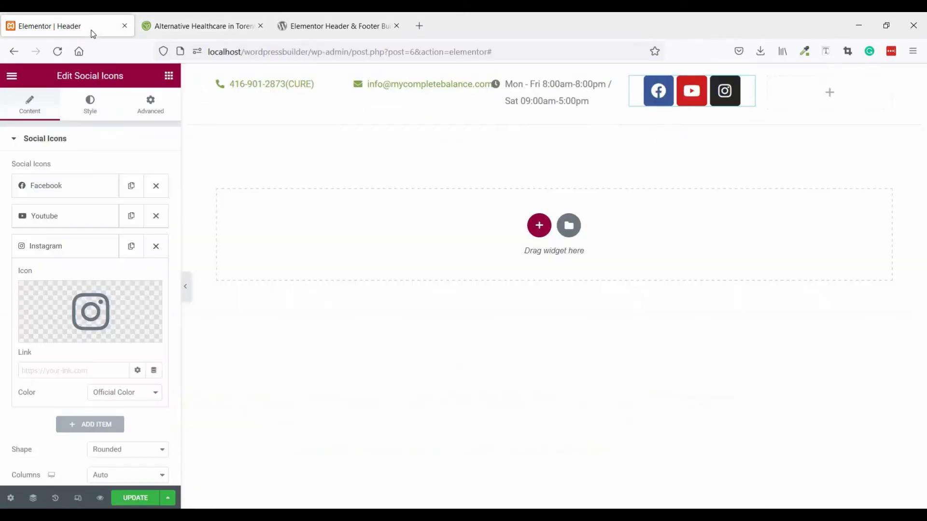
{"action": "left_click", "coordinate": [168, 76]}
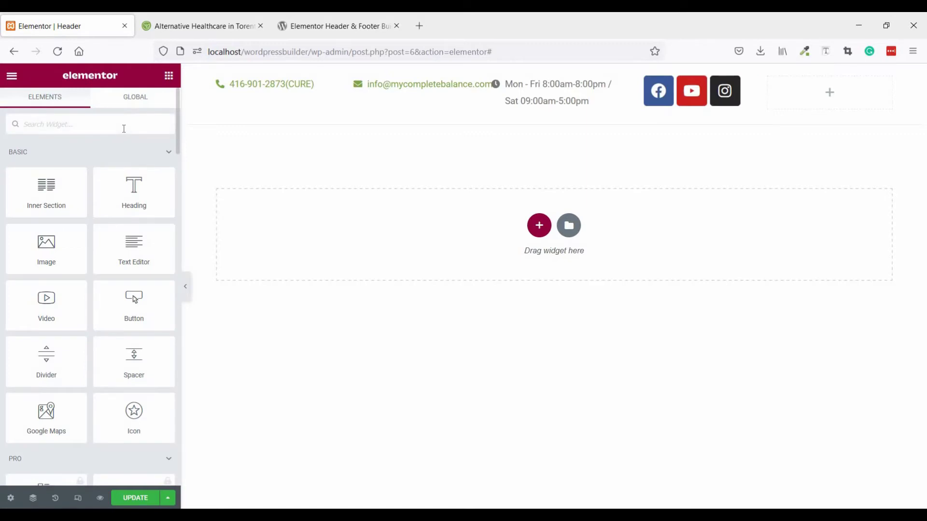
{"action": "type", "text": "butt"}
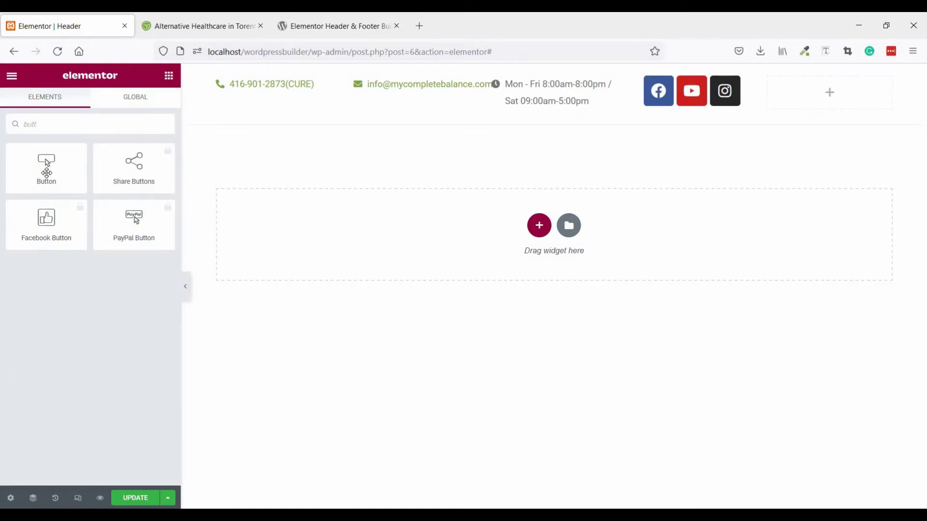
{"action": "left_click_drag", "start_coordinate": [47, 169], "coordinate": [821, 94]}
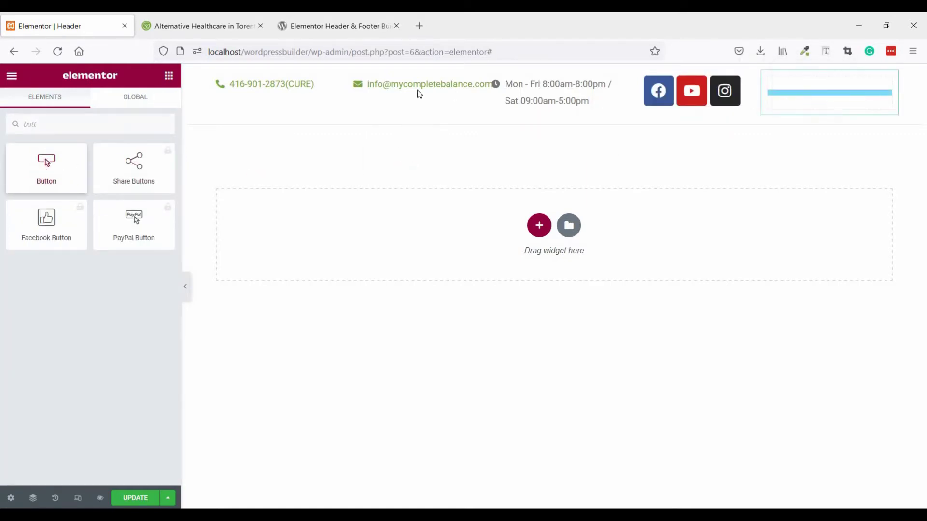
Step: Check the button wording on the reference site and set the new button's text to "MAKE AN APPOINMENT"
{"action": "left_click", "coordinate": [222, 22]}
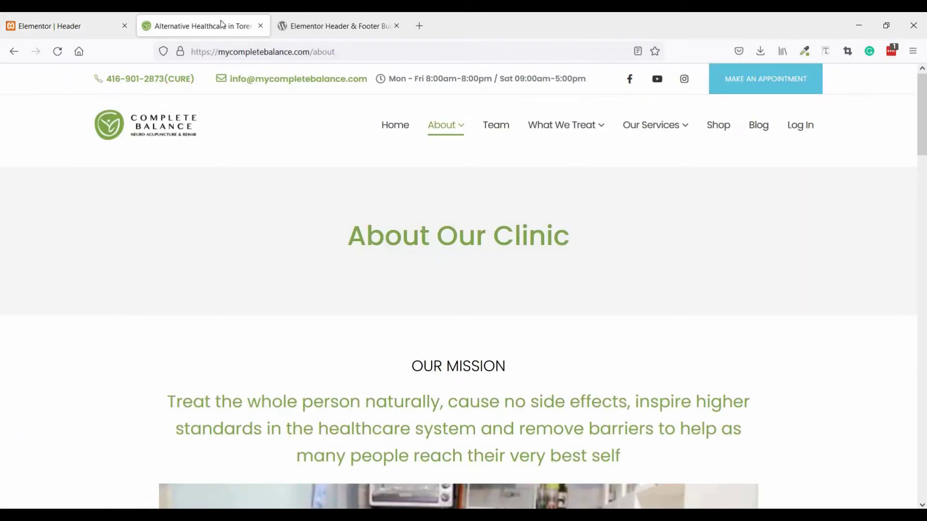
{"action": "left_click", "coordinate": [84, 33]}
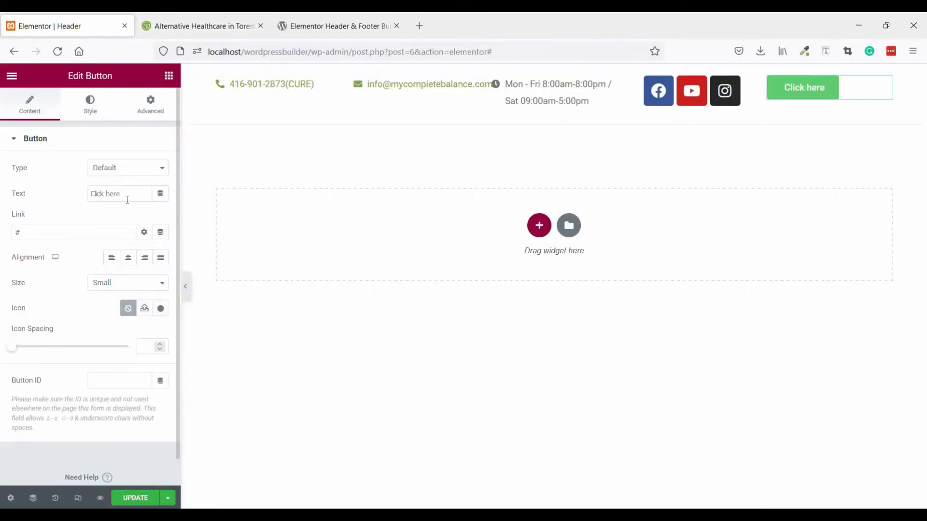
{"action": "left_click", "coordinate": [55, 199]}
{"action": "type", "text": "M"}
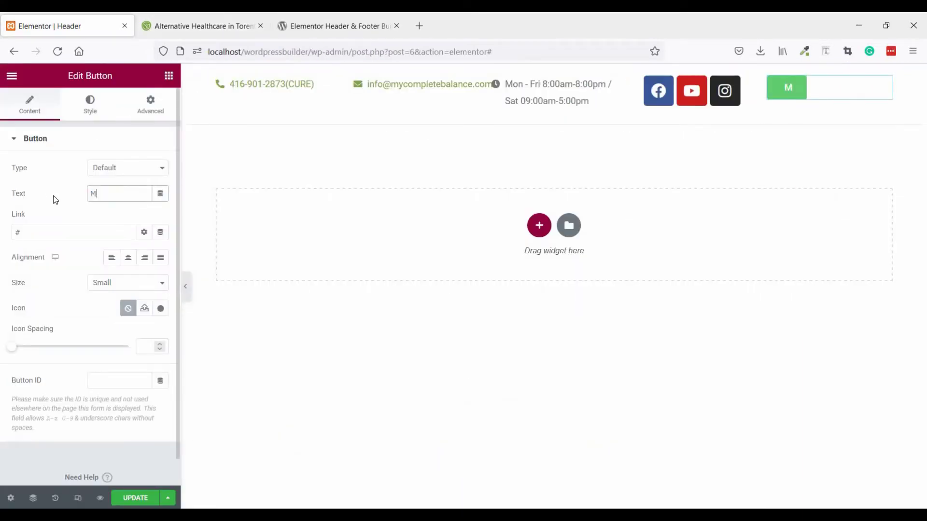
{"action": "type", "text": "AKE AN "}
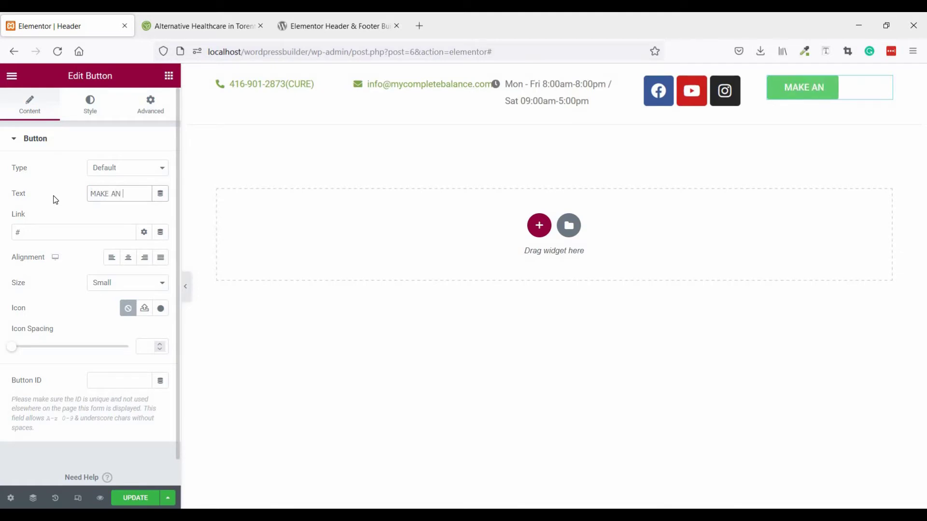
{"action": "type", "text": "APPOINMENT"}
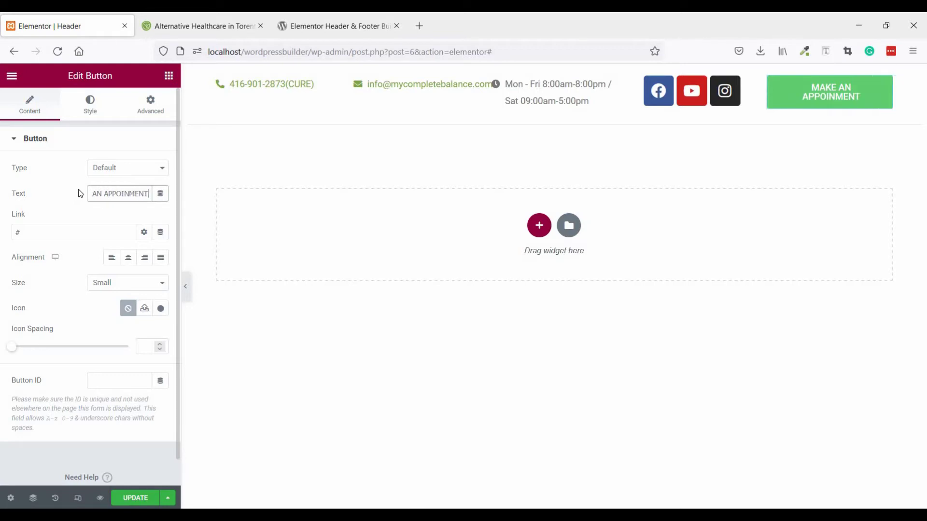
Step: Set the button's typography font family to Poppins
{"action": "left_click", "coordinate": [90, 111]}
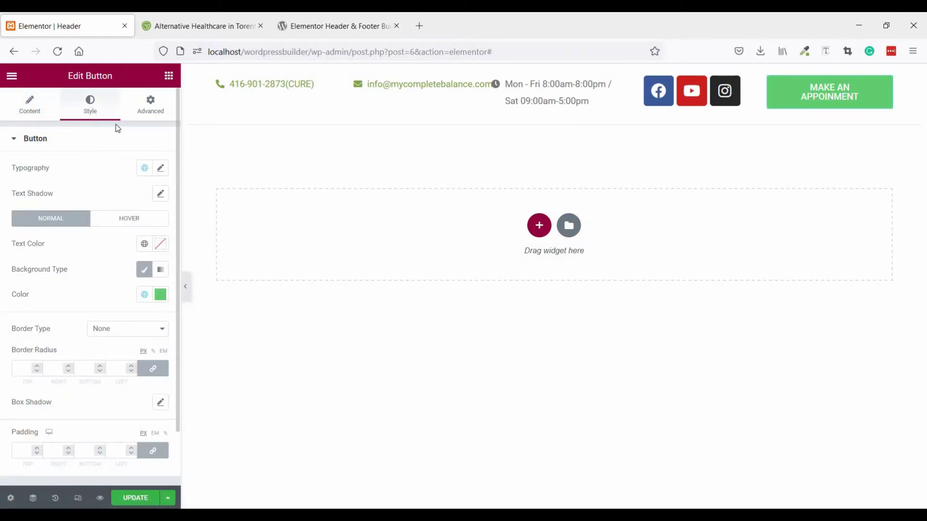
{"action": "left_click", "coordinate": [163, 170]}
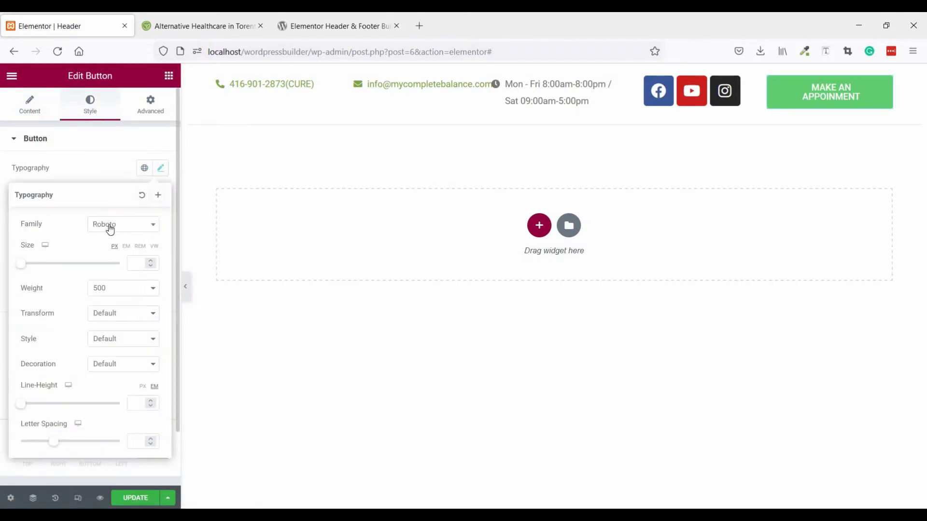
{"action": "left_click", "coordinate": [122, 230]}
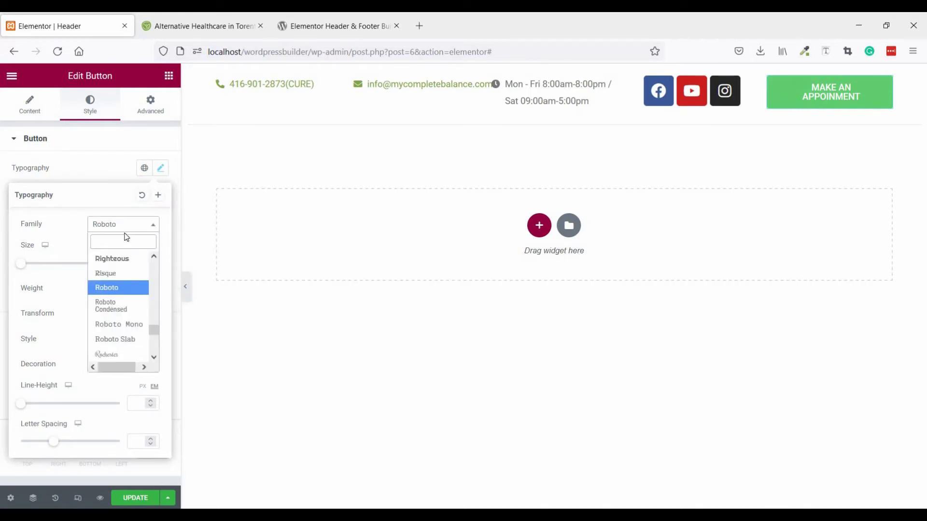
{"action": "type", "text": "popp"}
{"action": "left_click", "coordinate": [106, 273]}
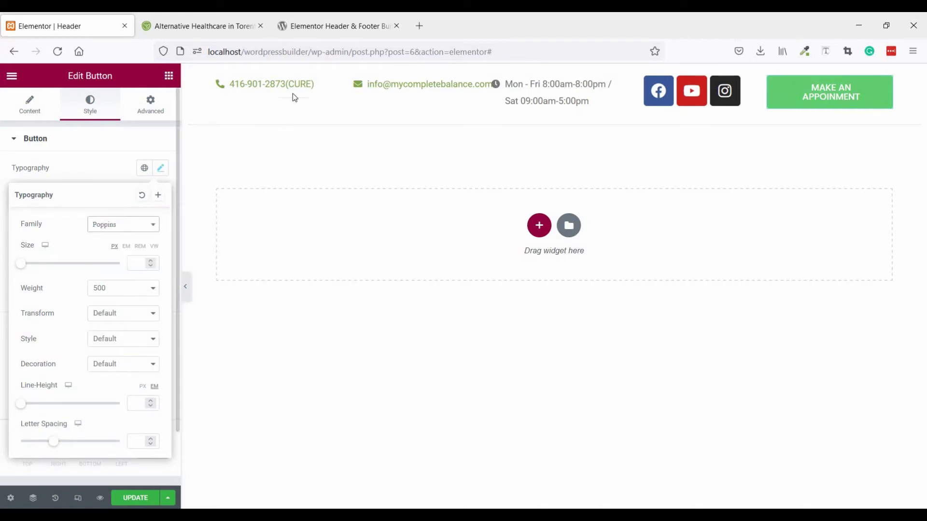
Step: Inspect the appointment button's font on the reference site with Font Finder and set the header button's font size to 12 px
{"action": "left_click", "coordinate": [211, 17]}
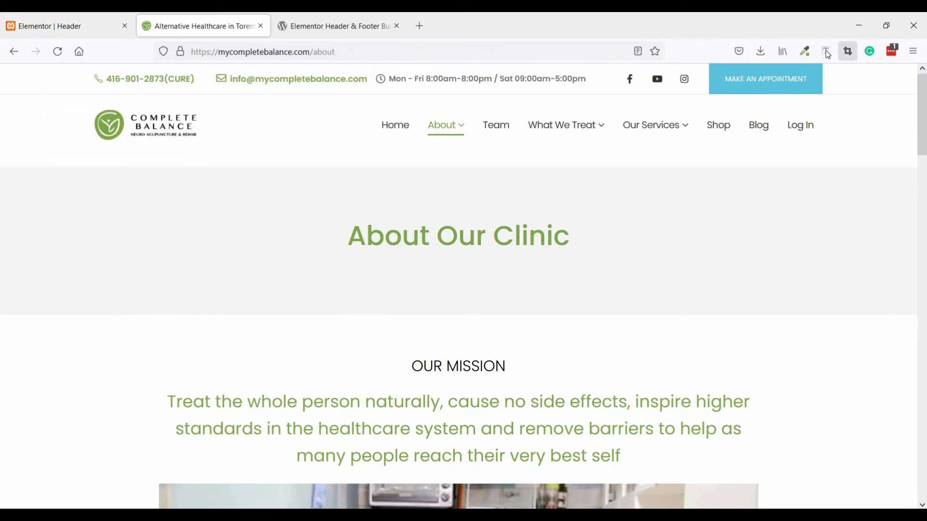
{"action": "left_click", "coordinate": [825, 51]}
{"action": "left_click", "coordinate": [781, 82]}
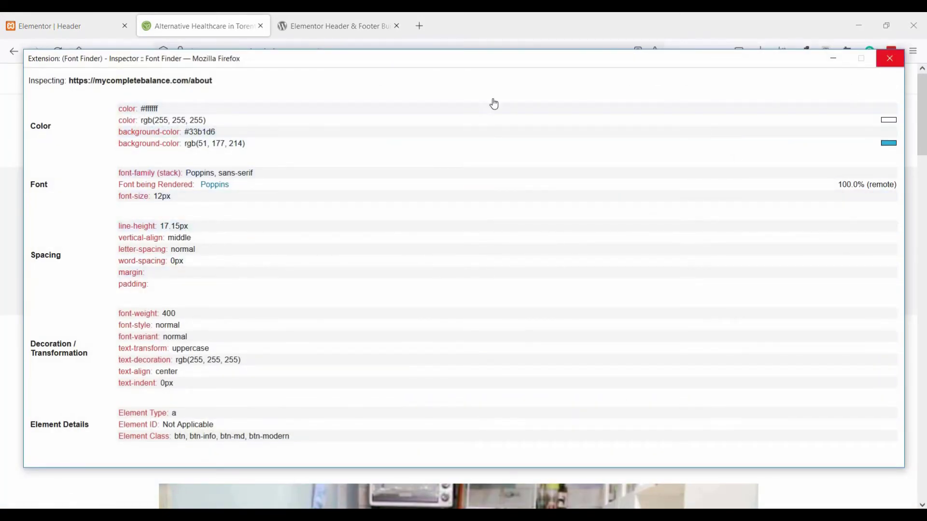
{"action": "left_click", "coordinate": [890, 58]}
{"action": "left_click", "coordinate": [83, 27]}
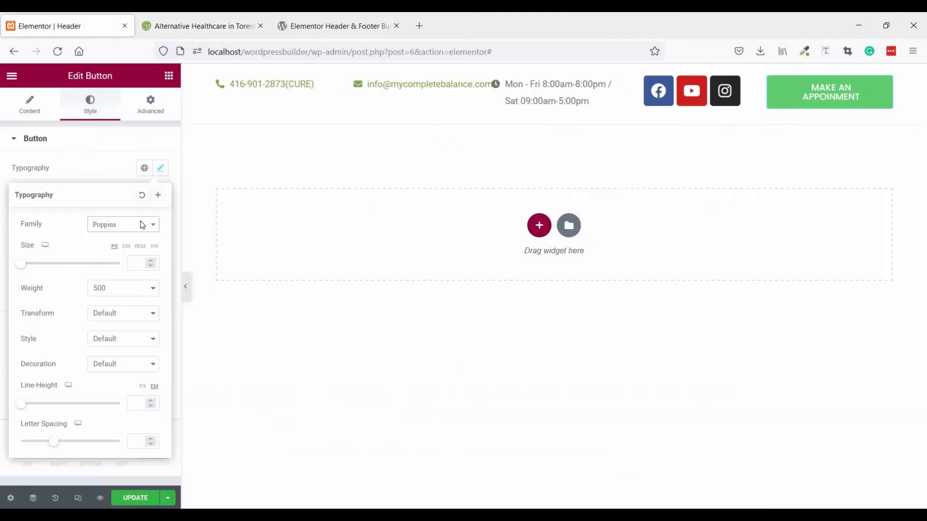
{"action": "left_click", "coordinate": [135, 264]}
{"action": "type", "text": "14"}
{"action": "type", "text": "2"}
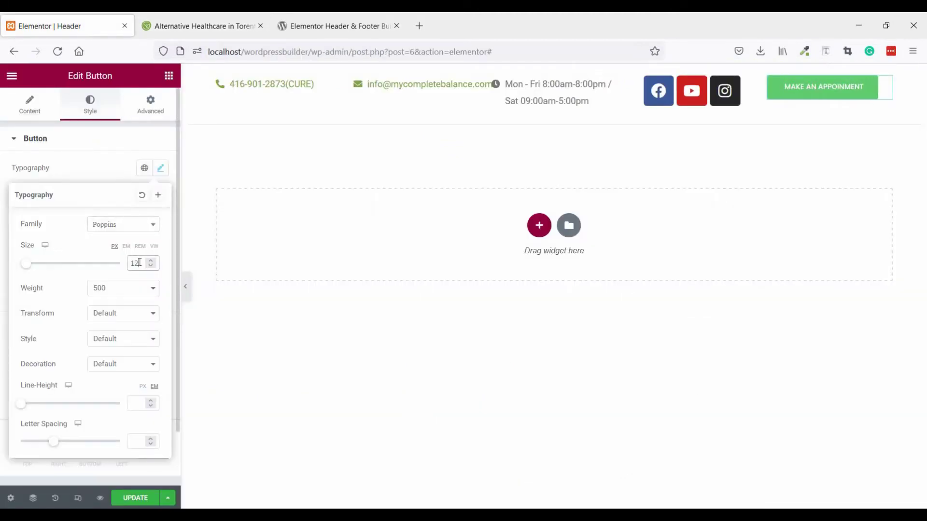
Step: Inspect the Facebook icon's font properties in the reference site's top bar with Font Finder and return to the Elementor header
{"action": "left_click", "coordinate": [238, 28]}
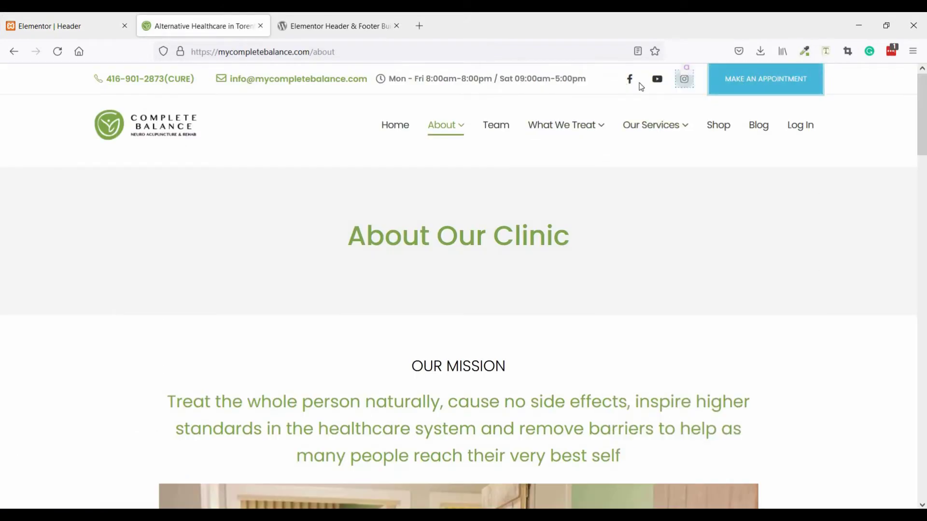
{"action": "left_click", "coordinate": [629, 79]}
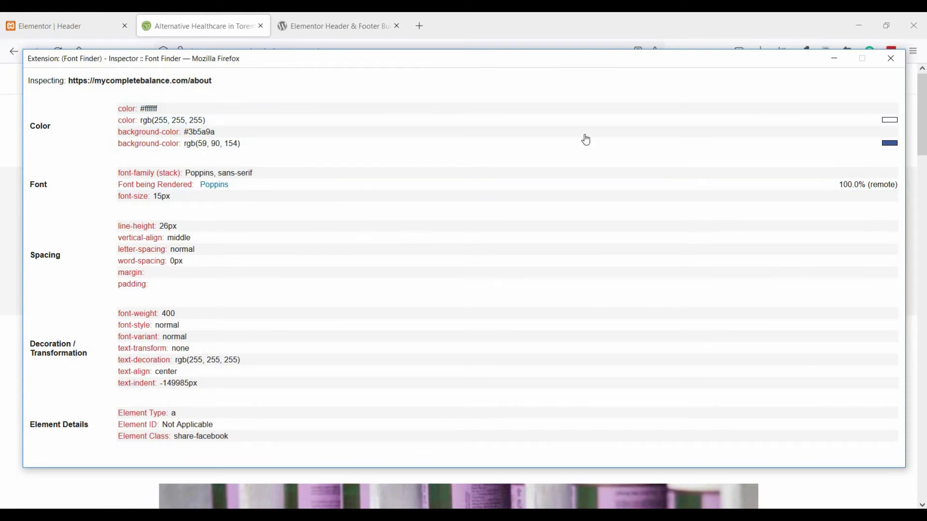
{"action": "left_click", "coordinate": [890, 58]}
{"action": "left_click", "coordinate": [106, 30]}
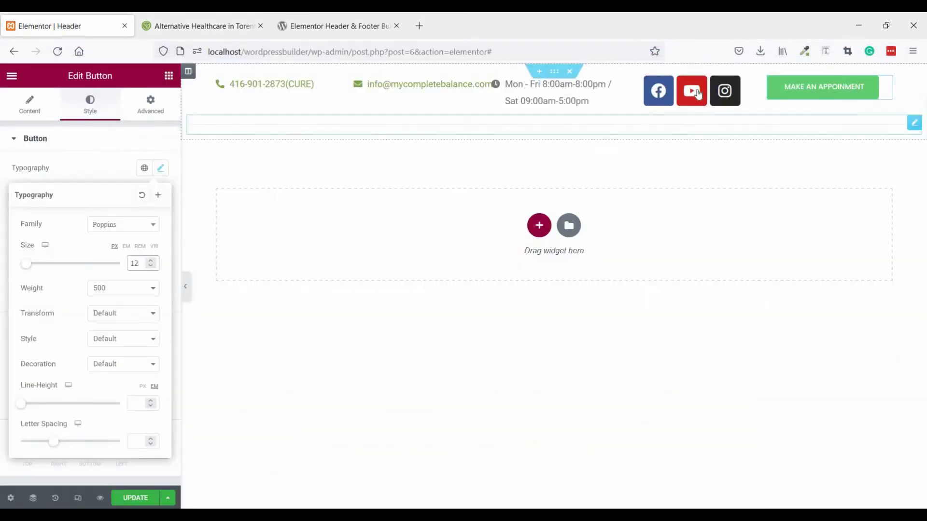
Step: Switch the social icons' color to Custom and make their primary color fully transparent (#D1717100)
{"action": "left_click", "coordinate": [88, 112]}
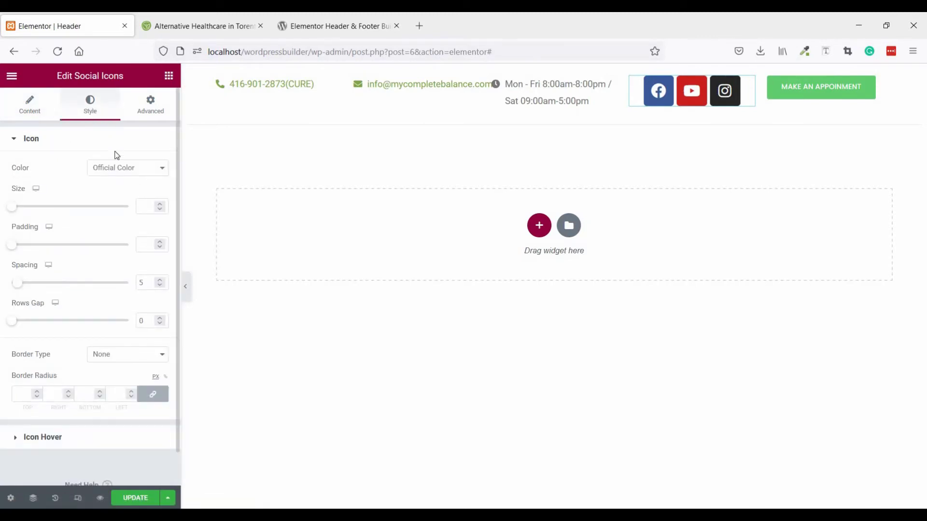
{"action": "left_click", "coordinate": [116, 171]}
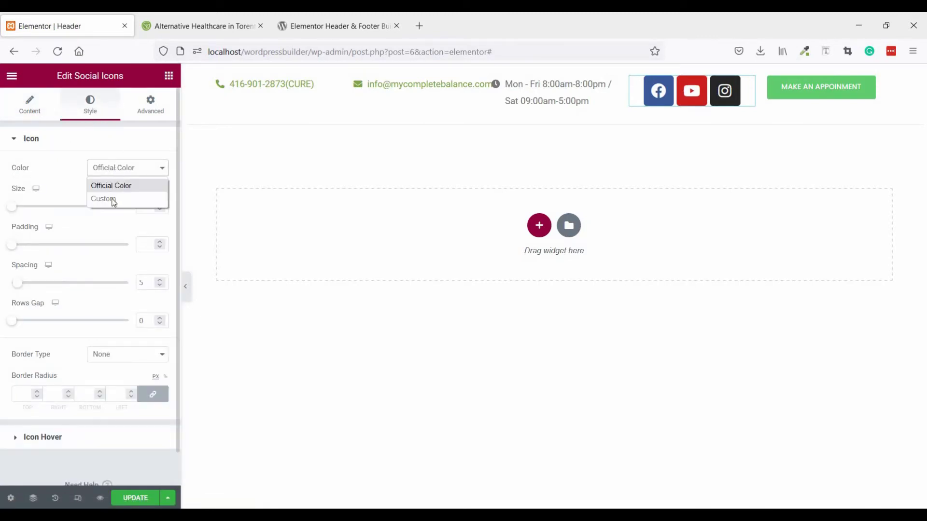
{"action": "left_click", "coordinate": [114, 200]}
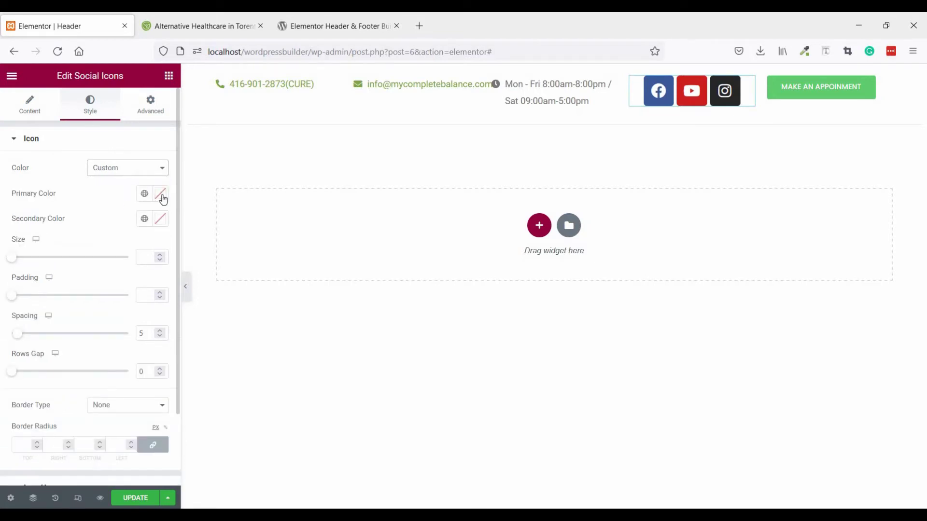
{"action": "left_click", "coordinate": [163, 199]}
{"action": "left_click", "coordinate": [86, 257]}
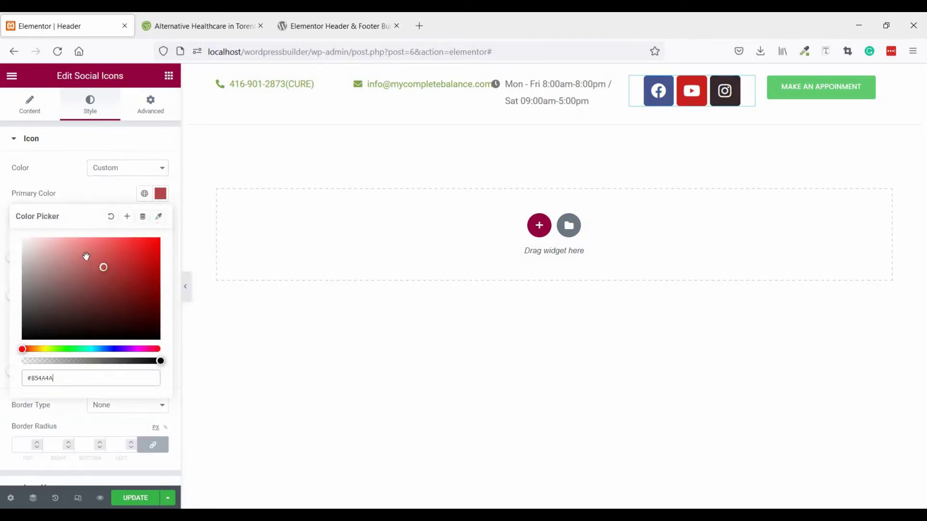
{"action": "left_click", "coordinate": [86, 256]}
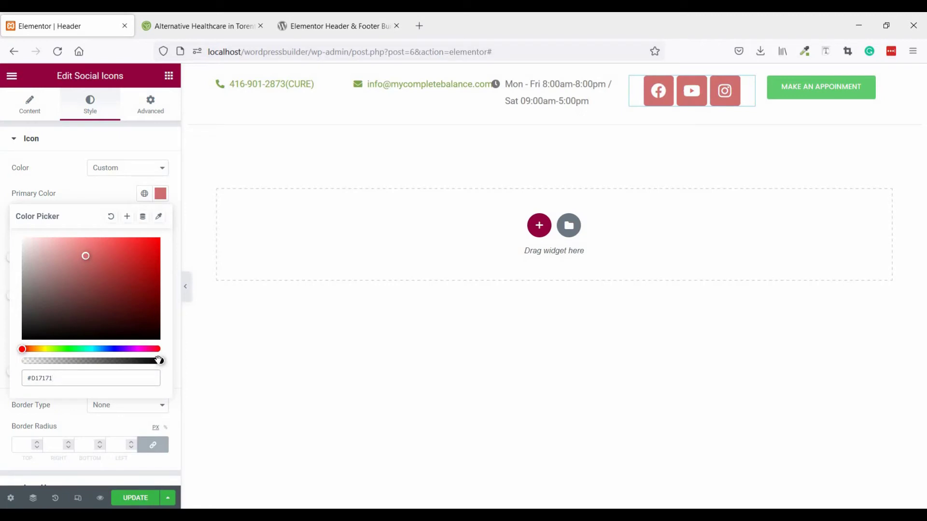
{"action": "left_click_drag", "start_coordinate": [150, 363], "coordinate": [22, 361]}
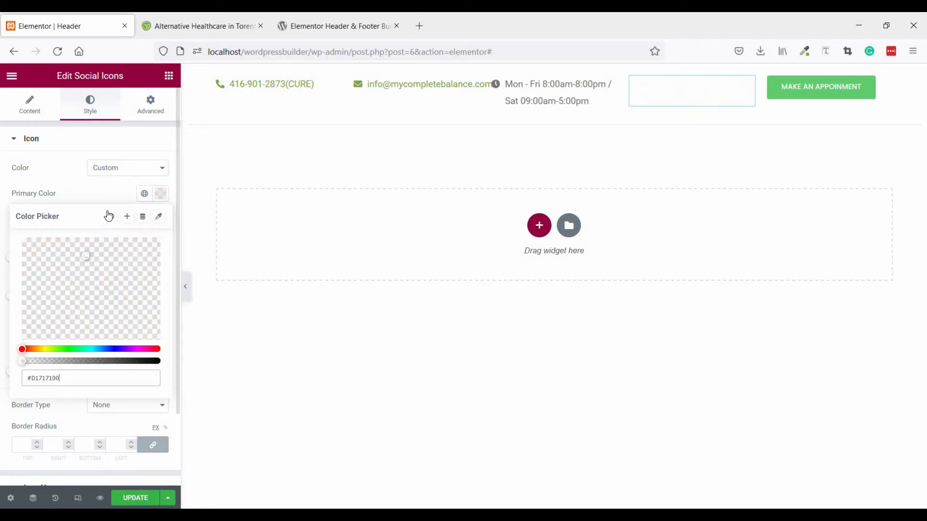
{"action": "left_click", "coordinate": [174, 221]}
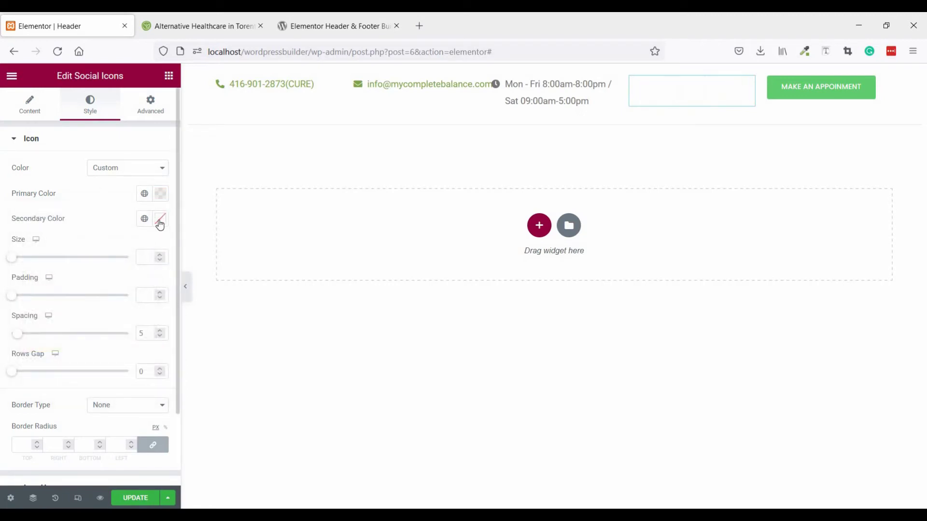
Step: Set the social icons' secondary color to dark grey #4D4242 and compare them with the reference site's icons
{"action": "left_click", "coordinate": [160, 219]}
{"action": "left_click", "coordinate": [62, 335]}
{"action": "left_click_drag", "start_coordinate": [44, 337], "coordinate": [45, 336]}
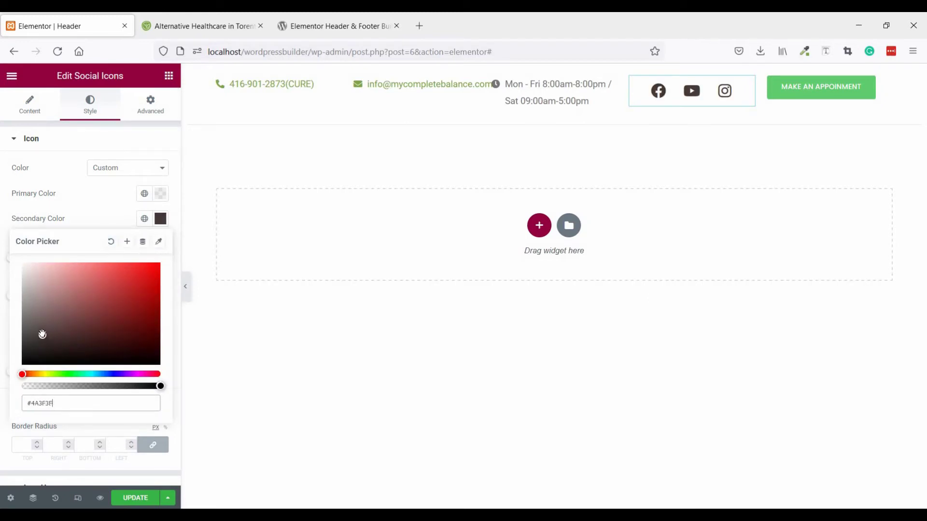
{"action": "left_click", "coordinate": [173, 19]}
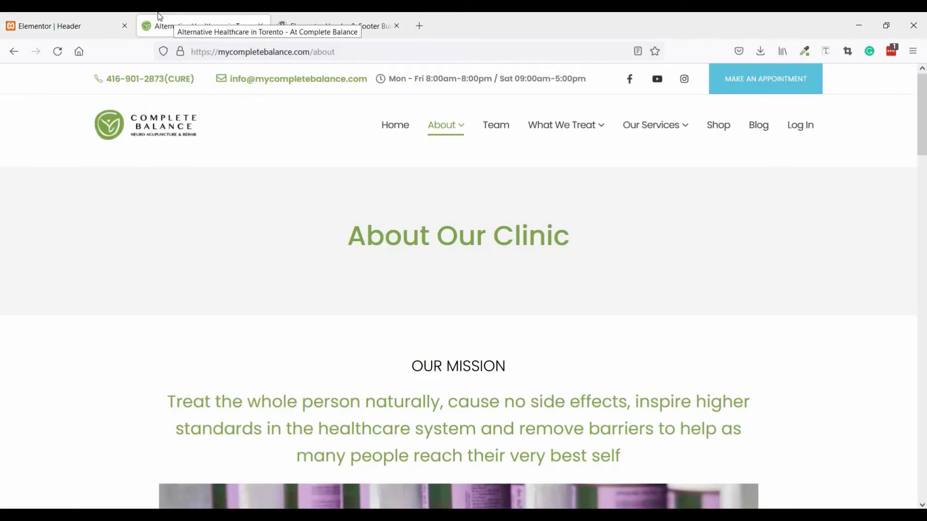
{"action": "left_click", "coordinate": [94, 25]}
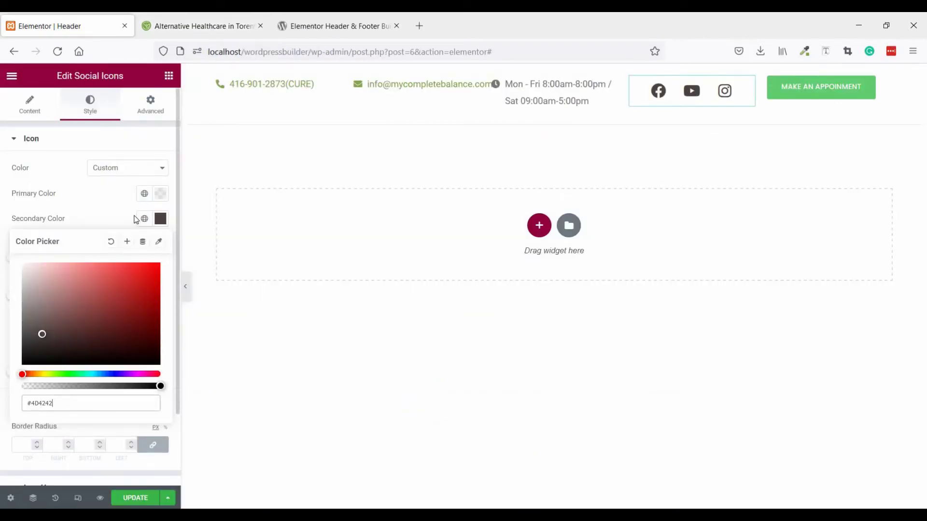
{"action": "left_click", "coordinate": [102, 202]}
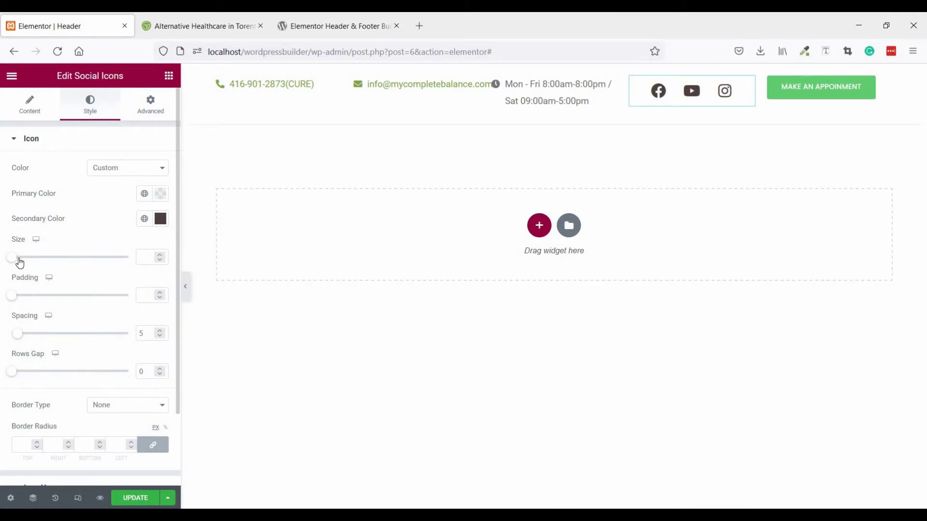
Step: Set the social icons' size to 15 and check the header with the editing panel hidden
{"action": "left_click", "coordinate": [151, 256]}
{"action": "type", "text": "15px"}
{"action": "left_click", "coordinate": [189, 286]}
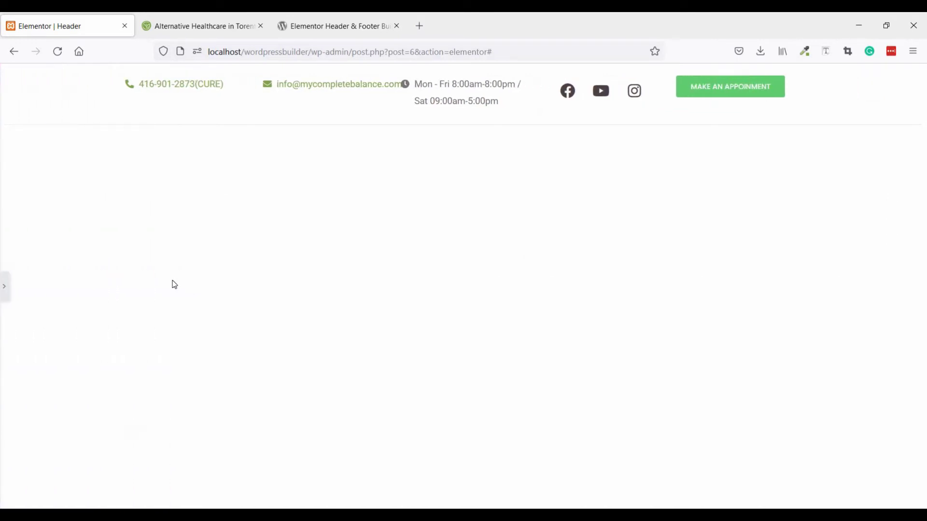
{"action": "left_click", "coordinate": [3, 292]}
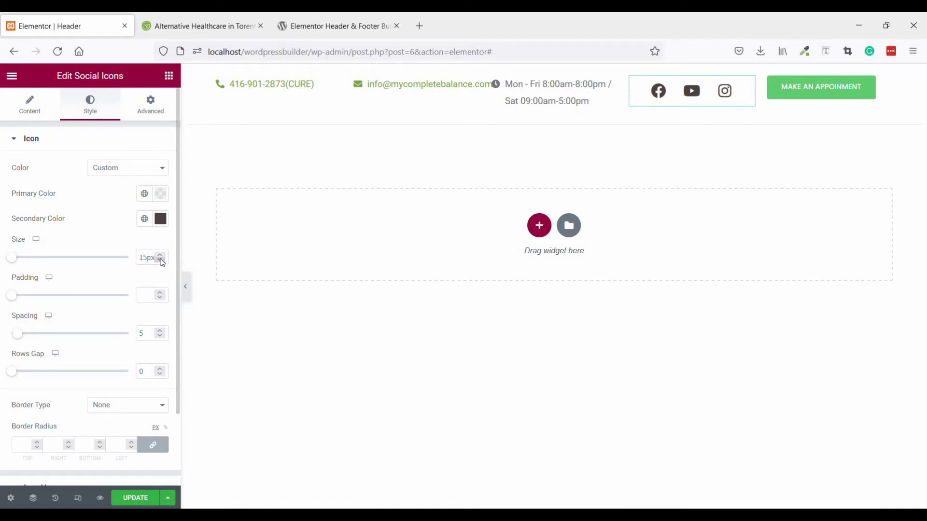
{"action": "mouse_move", "coordinate": [14, 258]}
{"action": "left_mouse_down"}
{"action": "mouse_move", "coordinate": [38, 261]}
{"action": "mouse_move", "coordinate": [17, 264]}
{"action": "left_mouse_up"}
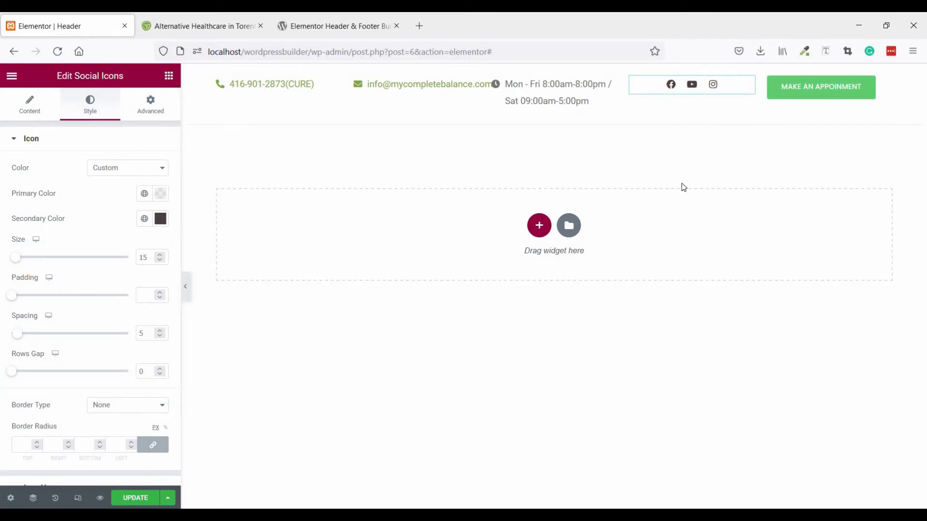
Step: Sample the appointment button's blue on the reference site and set the header button's background color to #46B8DA
{"action": "left_click", "coordinate": [788, 94]}
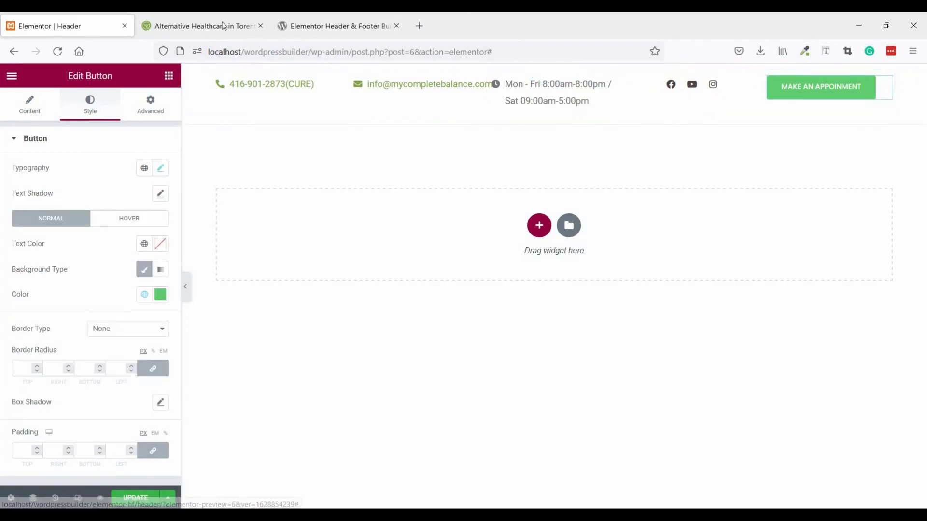
{"action": "key", "text": "ctrl+Tab"}
{"action": "left_click", "coordinate": [804, 51]}
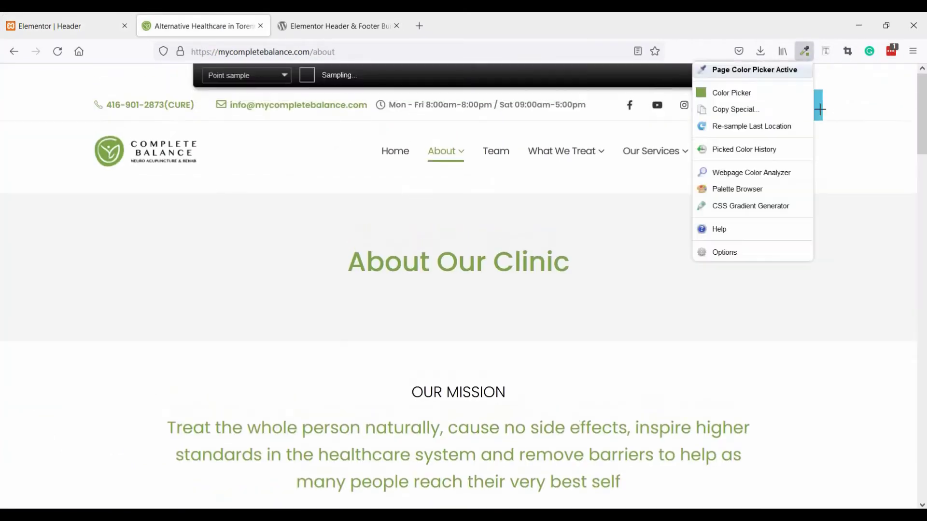
{"action": "left_click", "coordinate": [816, 112]}
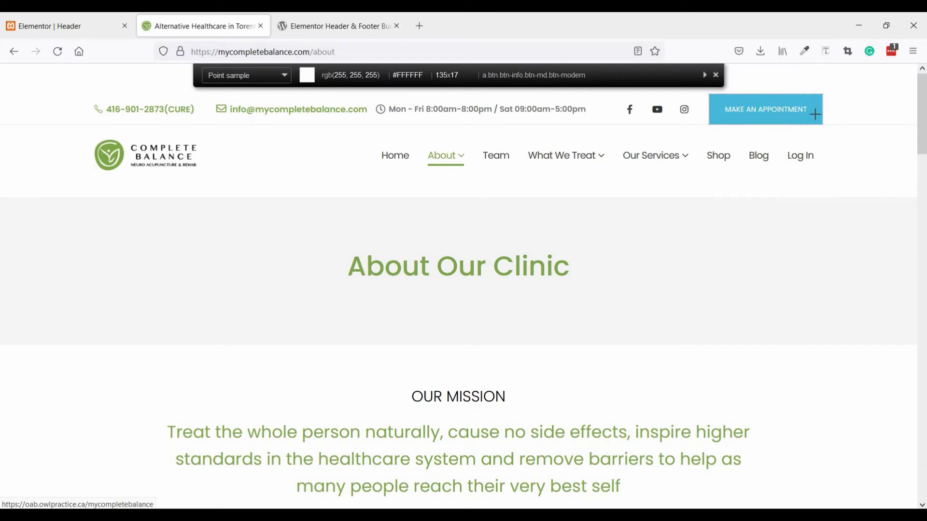
{"action": "left_click", "coordinate": [810, 120]}
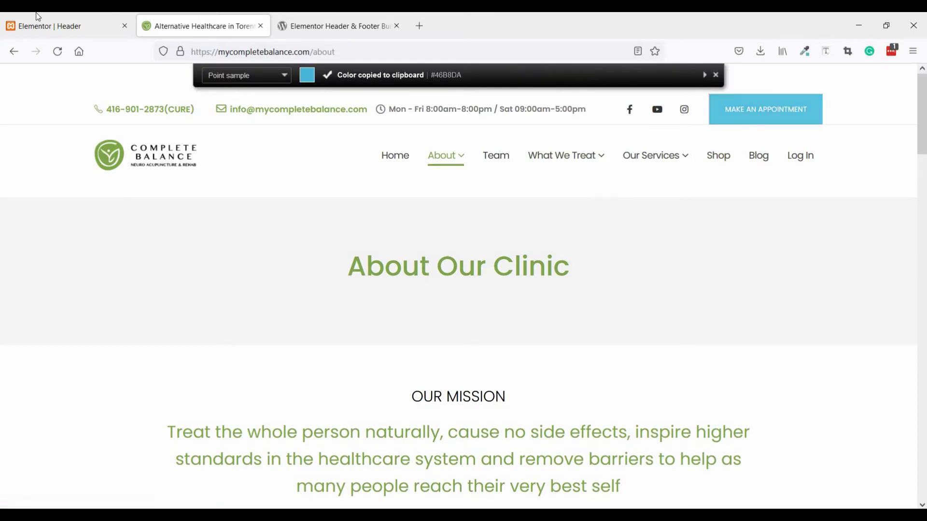
{"action": "left_click", "coordinate": [47, 25]}
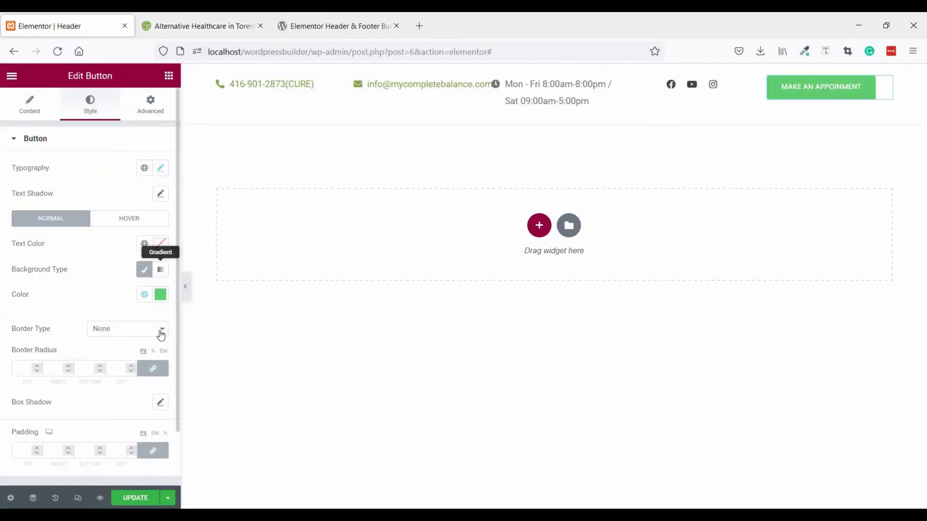
{"action": "left_click", "coordinate": [160, 294]}
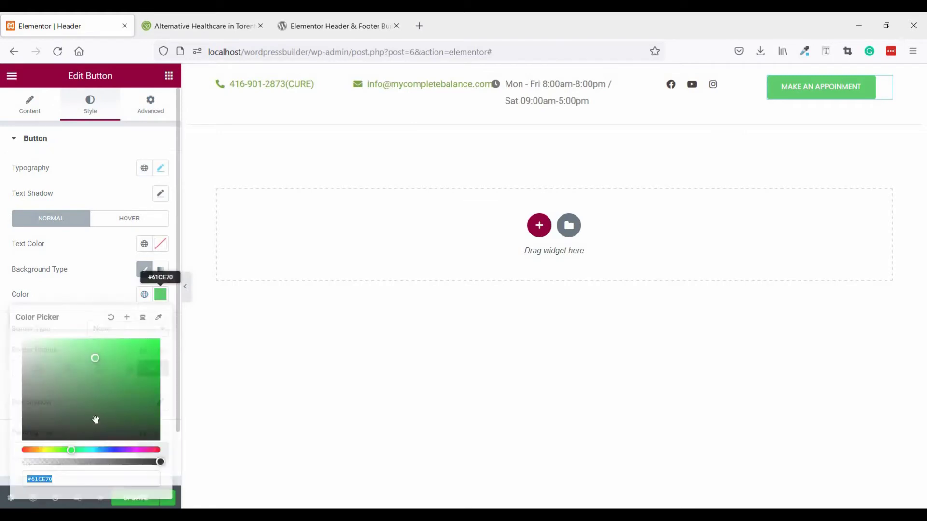
{"action": "key", "text": "ctrl+v"}
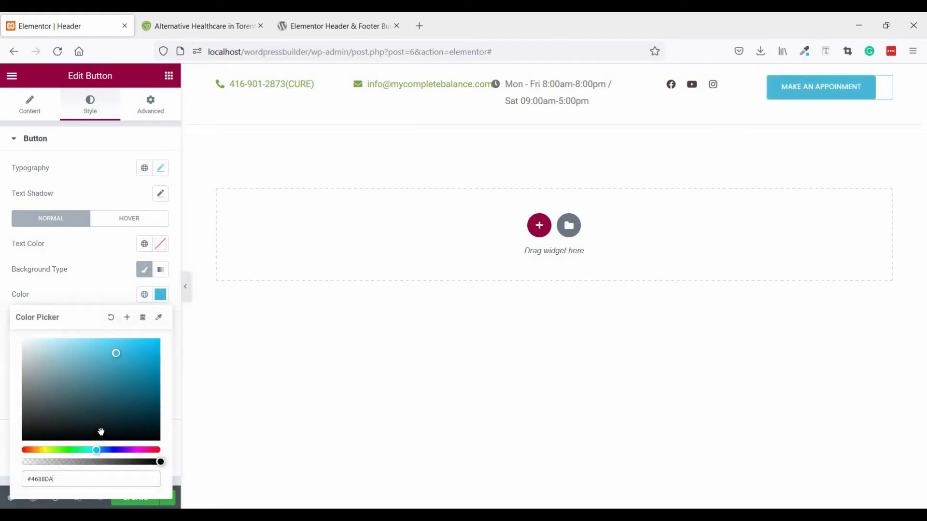
{"action": "left_click", "coordinate": [105, 273]}
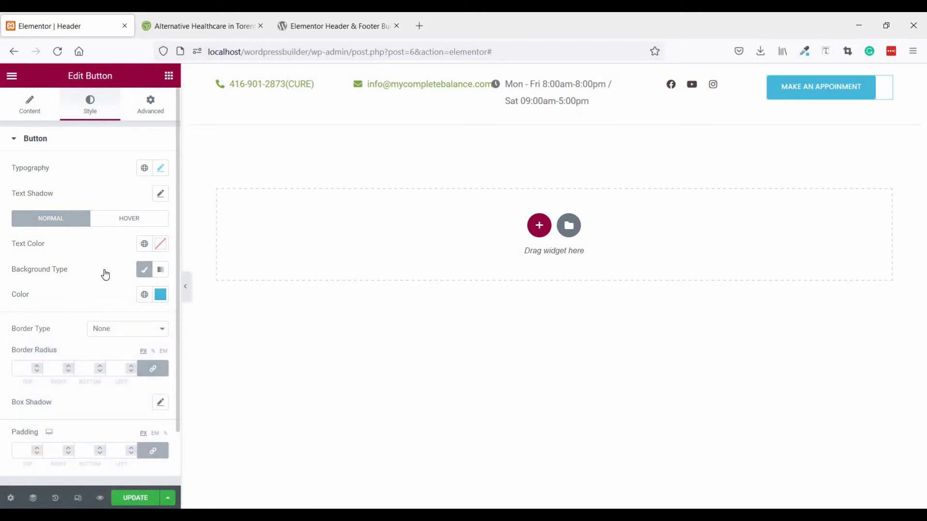
Step: Set the header button's border radius to 0 on all corners and compare it with the reference site's button
{"action": "scroll", "coordinate": [102, 275], "scroll_direction": "down", "scroll_amount": 1}
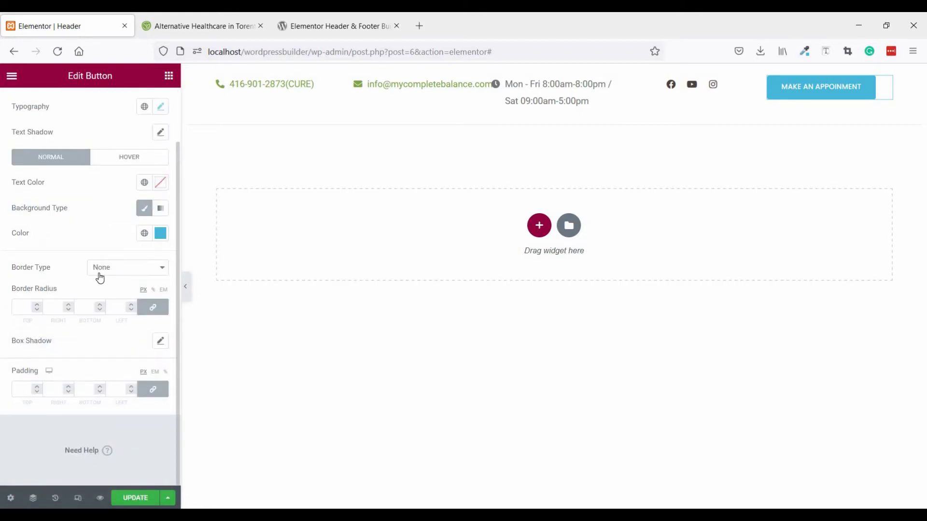
{"action": "left_click", "coordinate": [162, 312]}
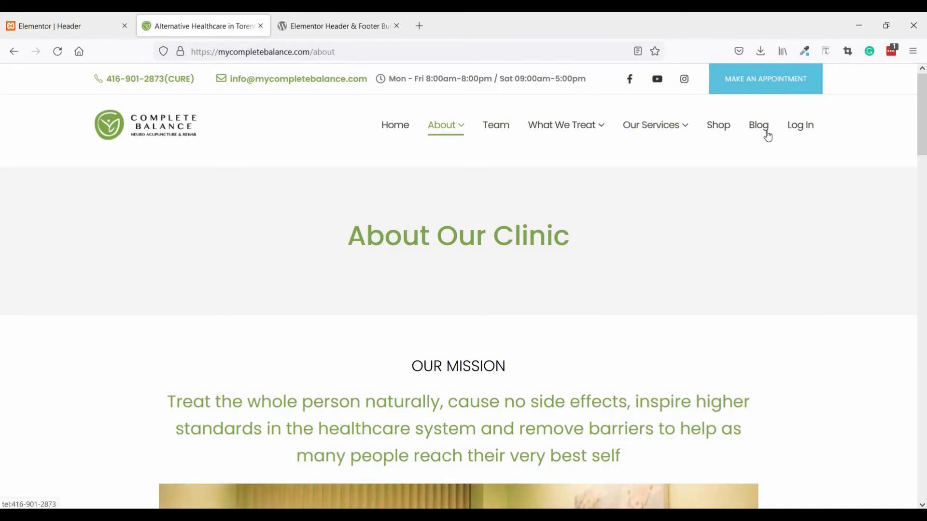
{"action": "left_click", "coordinate": [73, 26]}
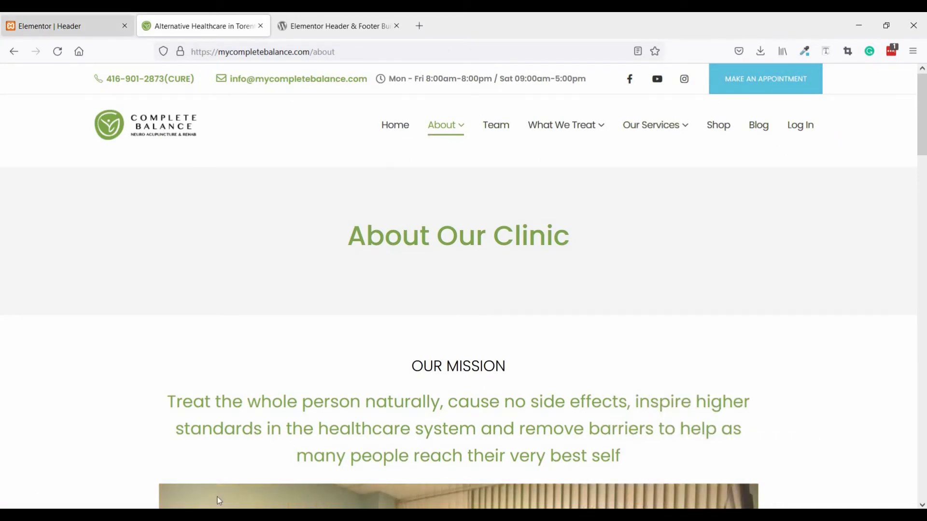
Step: Save the header design and go back to the Header template's WordPress edit page
{"action": "left_click", "coordinate": [140, 500]}
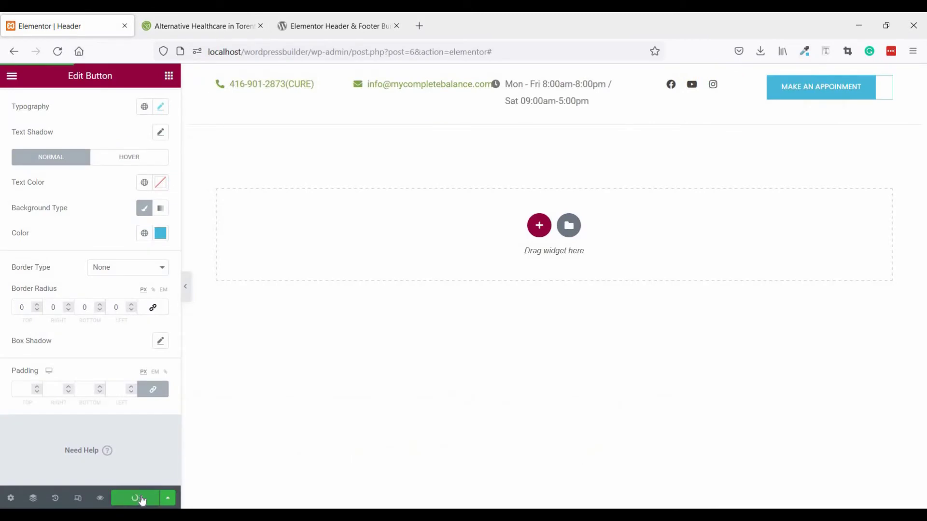
{"action": "left_click", "coordinate": [13, 52]}
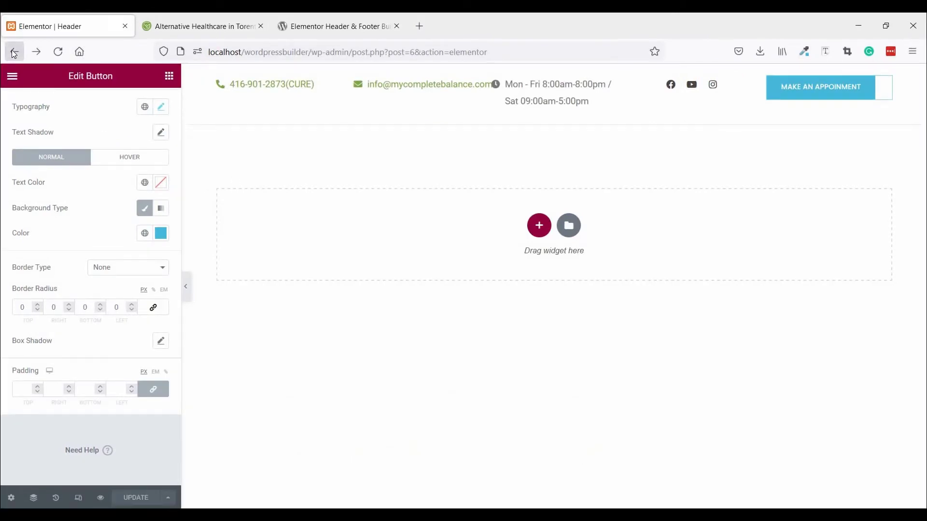
{"action": "left_click", "coordinate": [15, 53]}
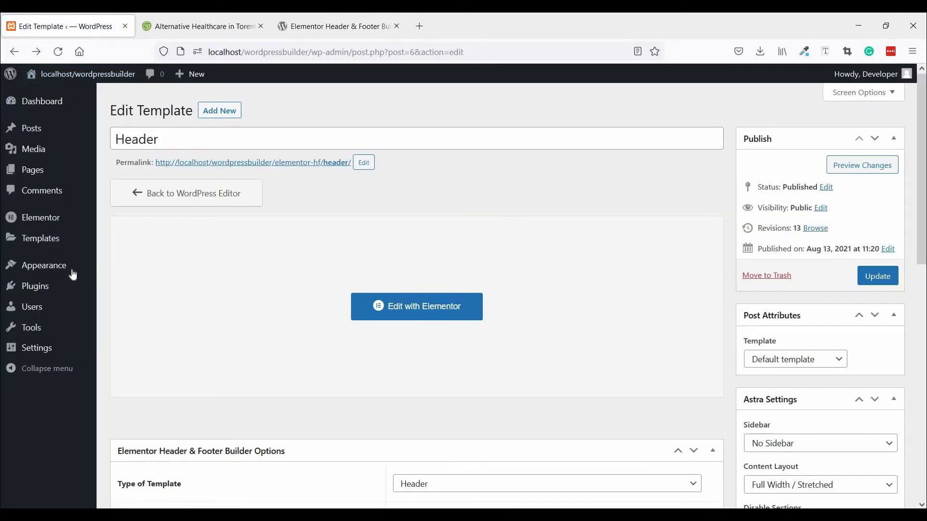
Step: Open the WordPress Menus admin page in a new browser tab and switch to it
{"action": "mouse_move", "coordinate": [63, 274]}
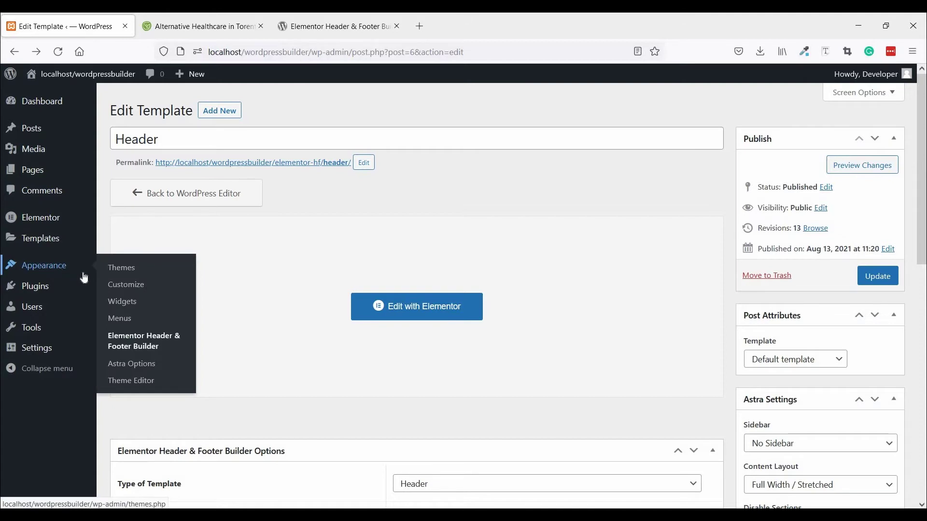
{"action": "right_click", "coordinate": [124, 322]}
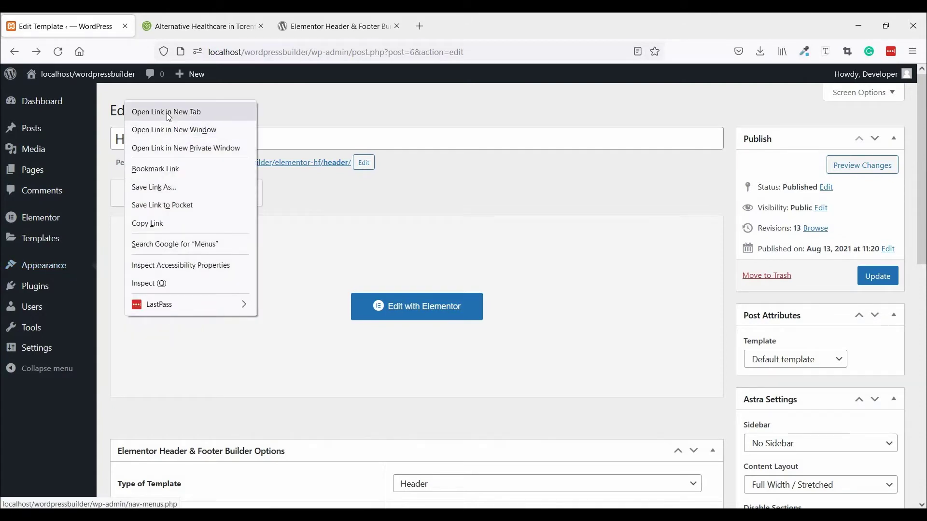
{"action": "left_click", "coordinate": [140, 114]}
{"action": "left_click", "coordinate": [198, 26]}
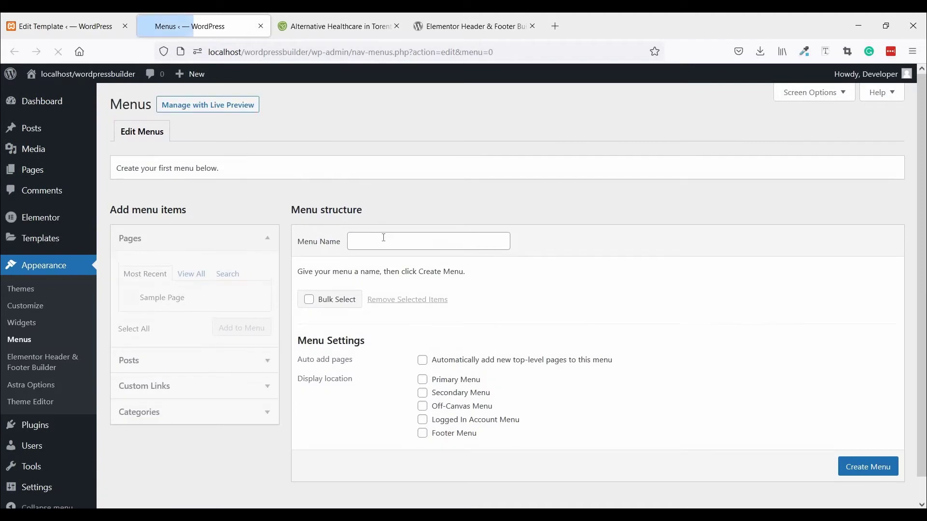
Step: Create a menu named Main Menu with Primary Menu as its display location
{"action": "left_click", "coordinate": [382, 242]}
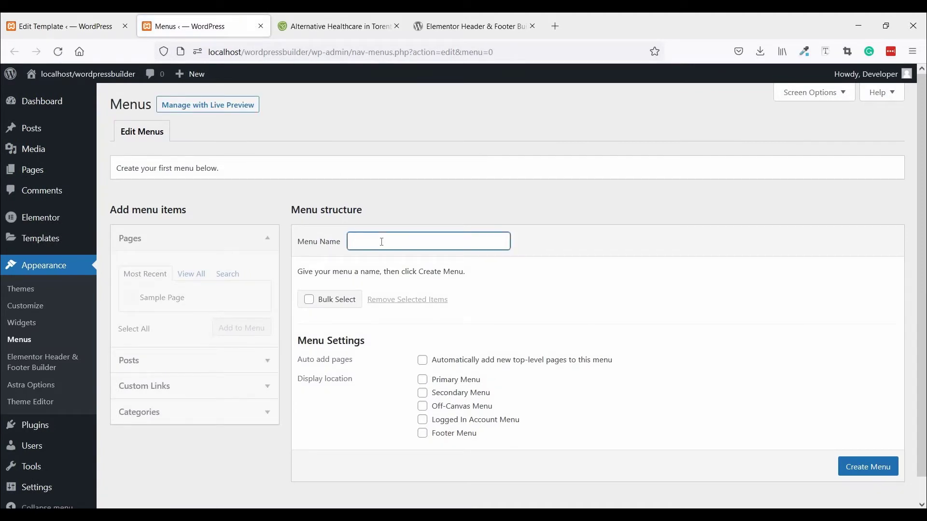
{"action": "type", "text": "Main Menu"}
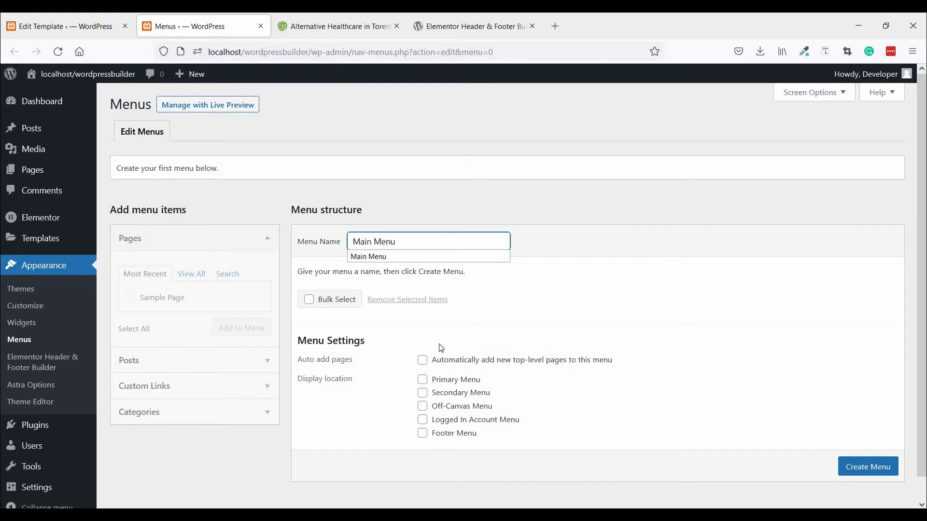
{"action": "left_click", "coordinate": [440, 387]}
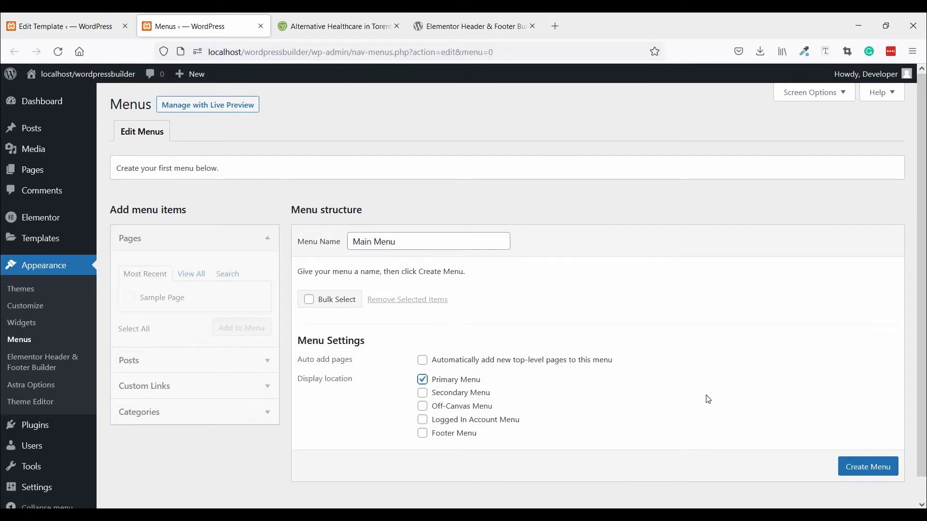
{"action": "left_click", "coordinate": [871, 468]}
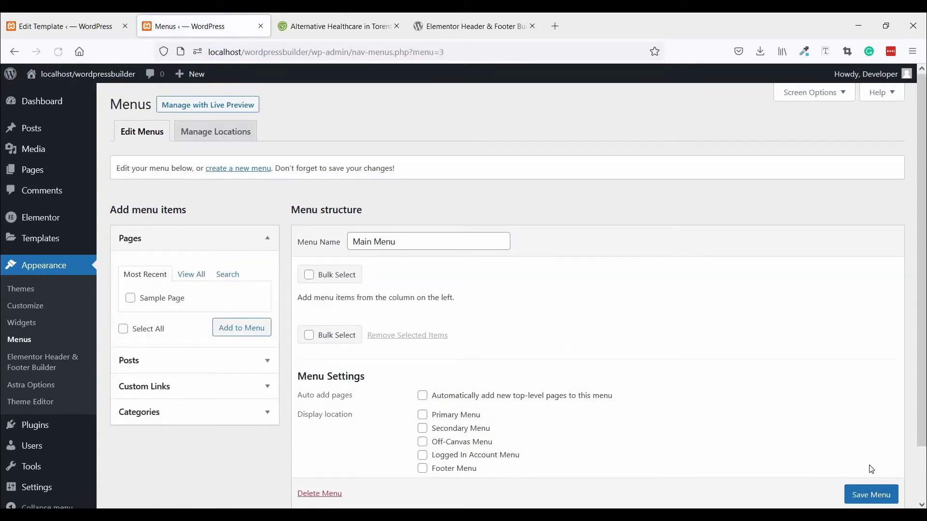
Step: Add the Home page from the full list of pages to Main Menu
{"action": "left_click", "coordinate": [192, 274]}
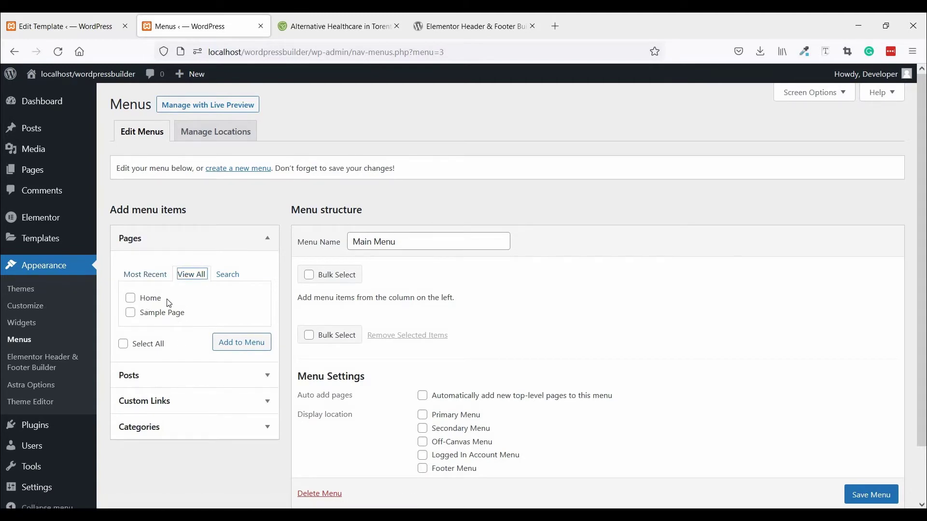
{"action": "left_click", "coordinate": [130, 299]}
{"action": "left_click", "coordinate": [249, 350]}
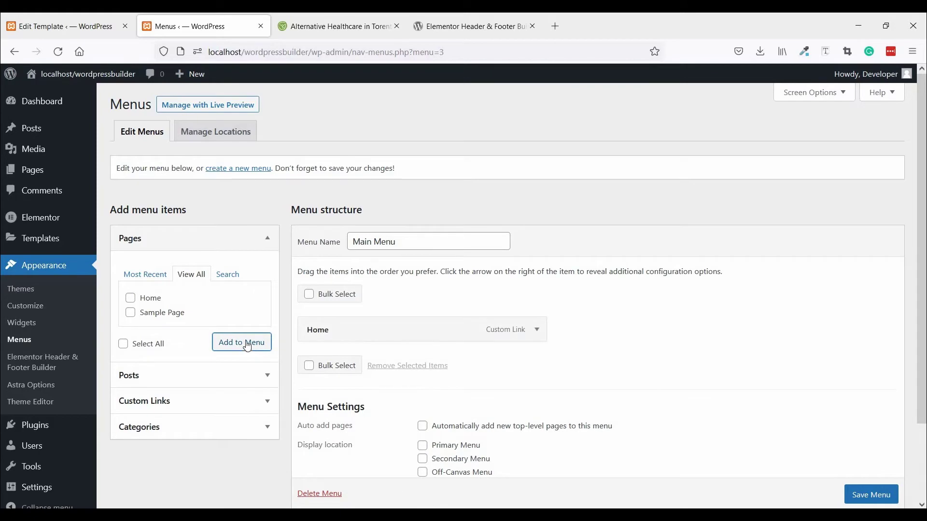
Step: Check the reference site's navigation and add a custom link About with the URL # to Main Menu
{"action": "left_click", "coordinate": [355, 24]}
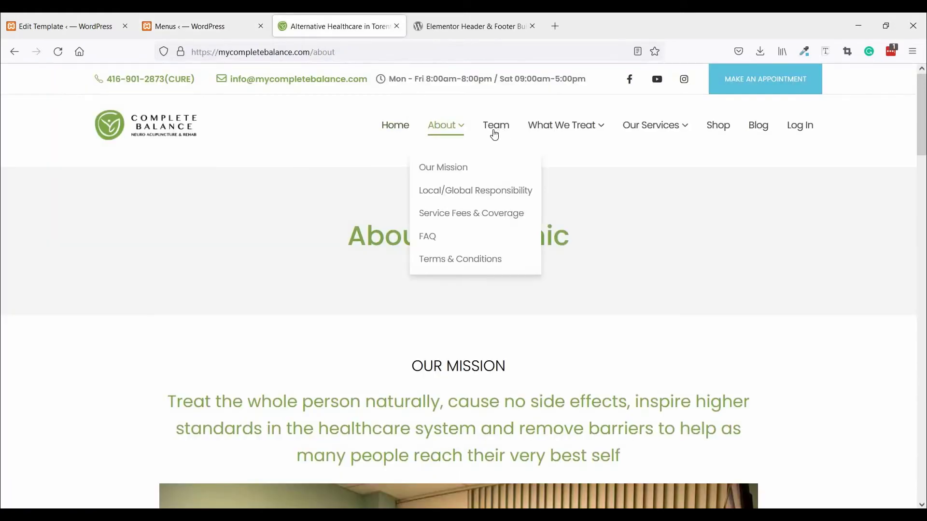
{"action": "left_click", "coordinate": [210, 28]}
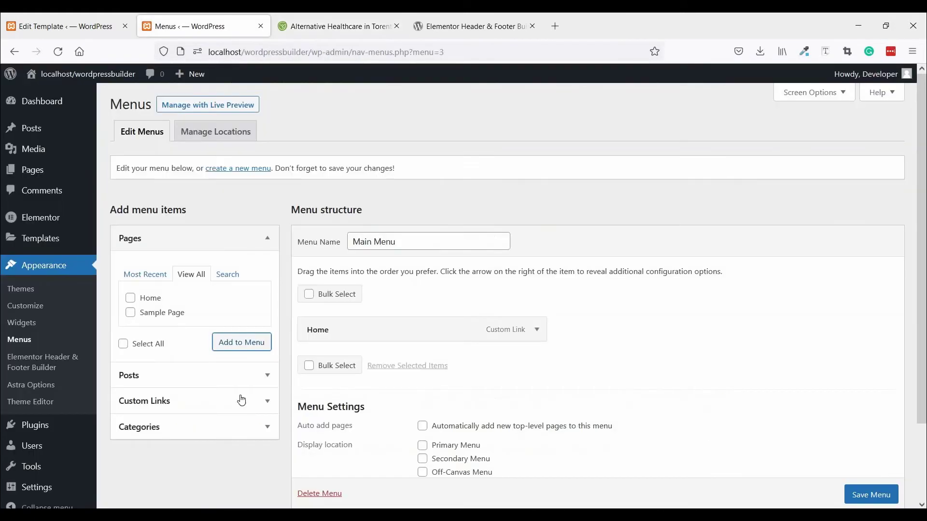
{"action": "left_click", "coordinate": [166, 404]}
{"action": "left_click", "coordinate": [184, 332]}
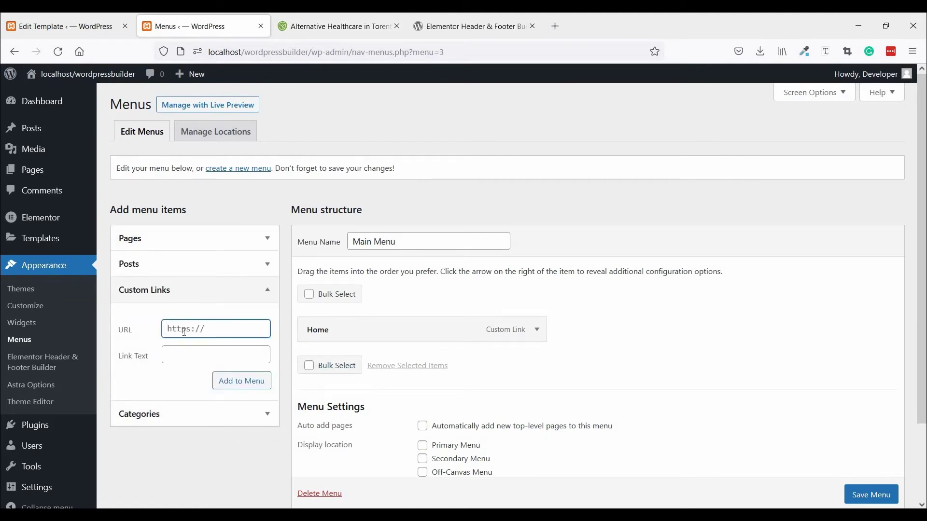
{"action": "type", "text": "#"}
{"action": "left_click", "coordinate": [179, 356]}
{"action": "type", "text": "About"}
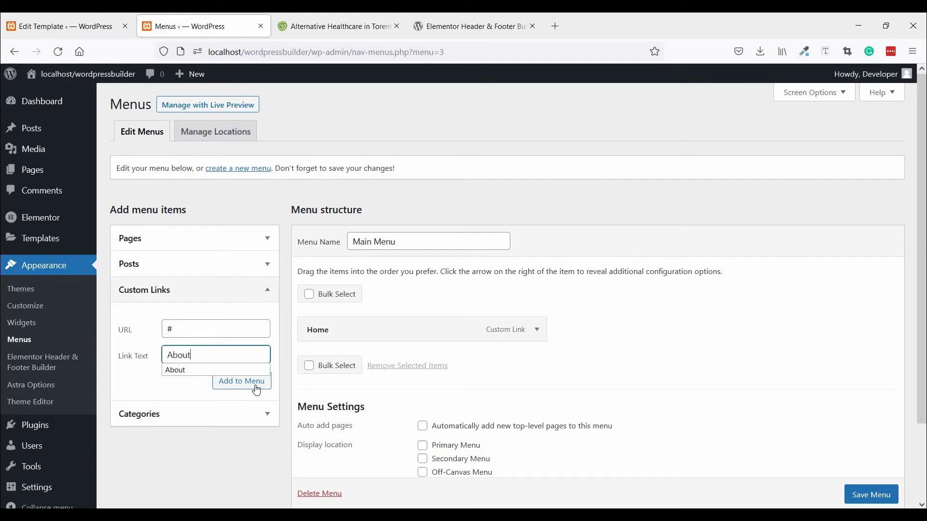
{"action": "left_click", "coordinate": [257, 388]}
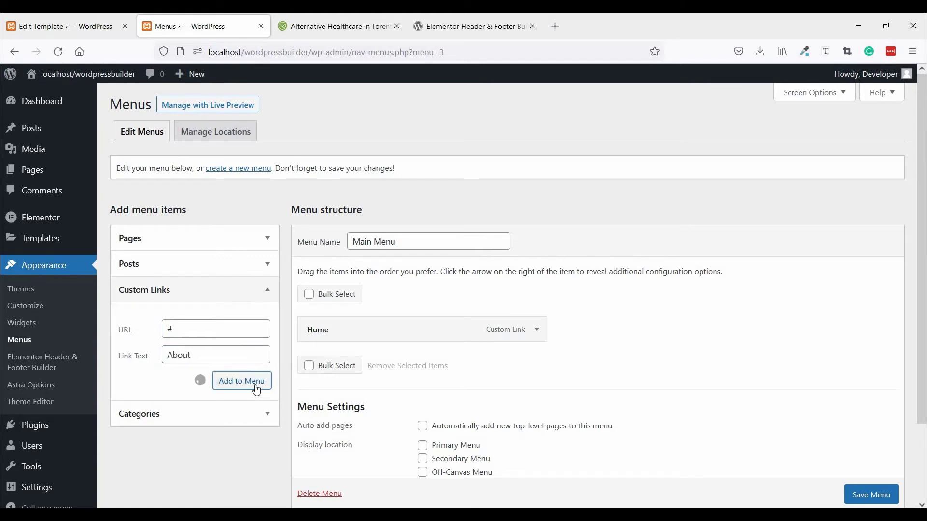
Step: Check the reference site's navigation again and add a custom link Team with the URL # to the menu
{"action": "left_click", "coordinate": [367, 28]}
{"action": "key", "text": "ctrl+shift+Tab"}
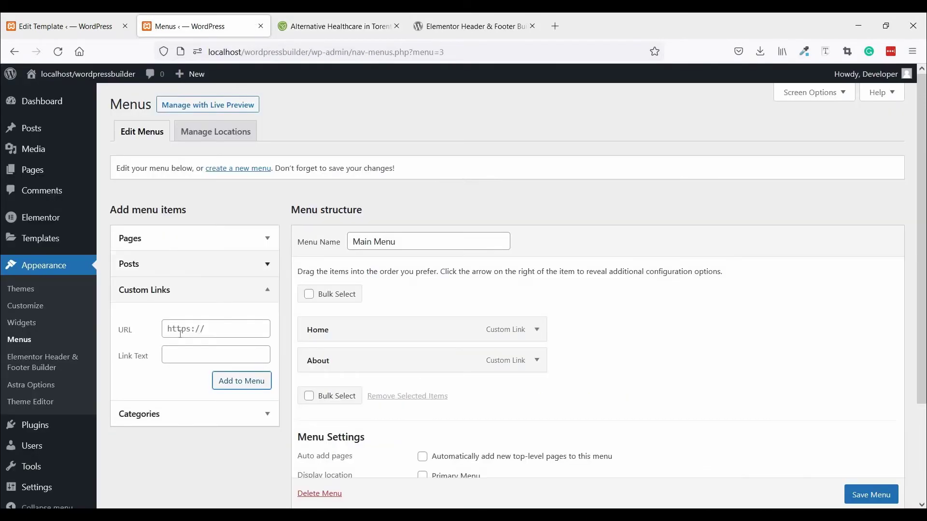
{"action": "left_click", "coordinate": [182, 330]}
{"action": "type", "text": "#"}
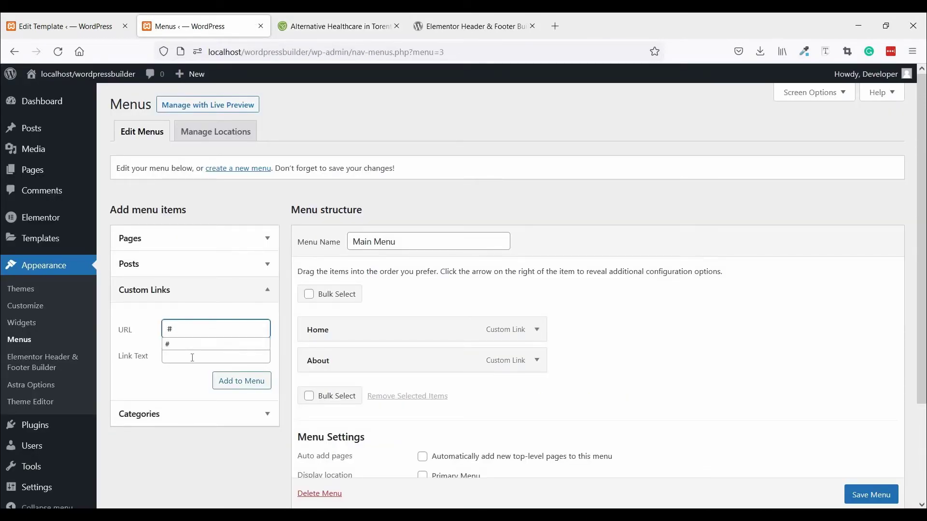
{"action": "left_click", "coordinate": [223, 348]}
{"action": "type", "text": "Te"}
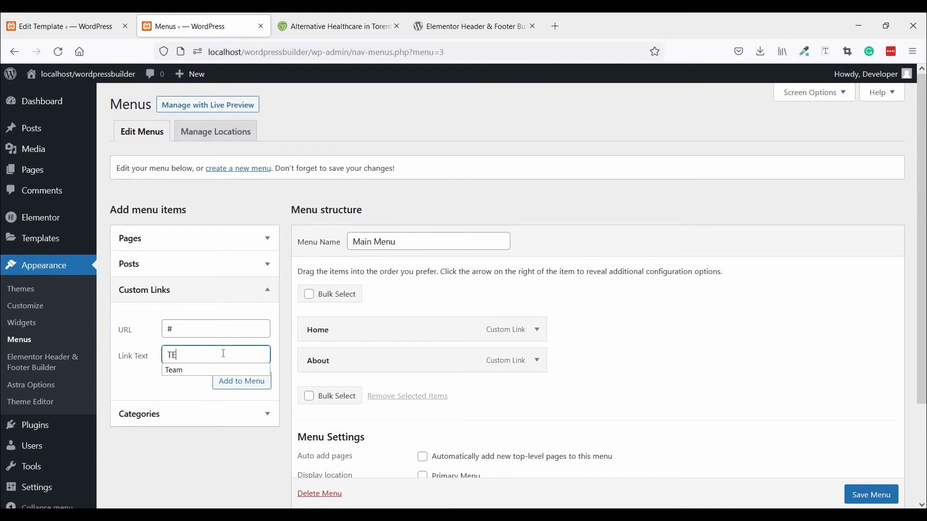
{"action": "left_click", "coordinate": [195, 371]}
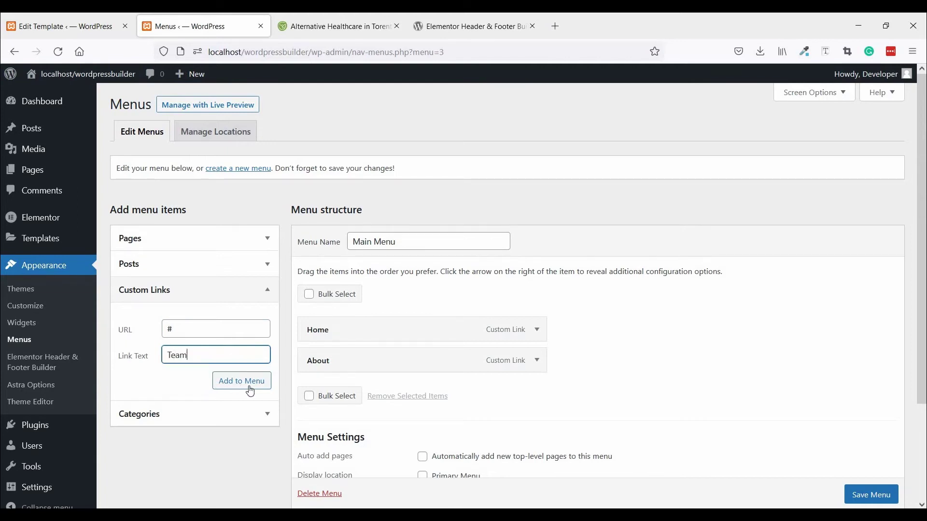
{"action": "left_click", "coordinate": [253, 384]}
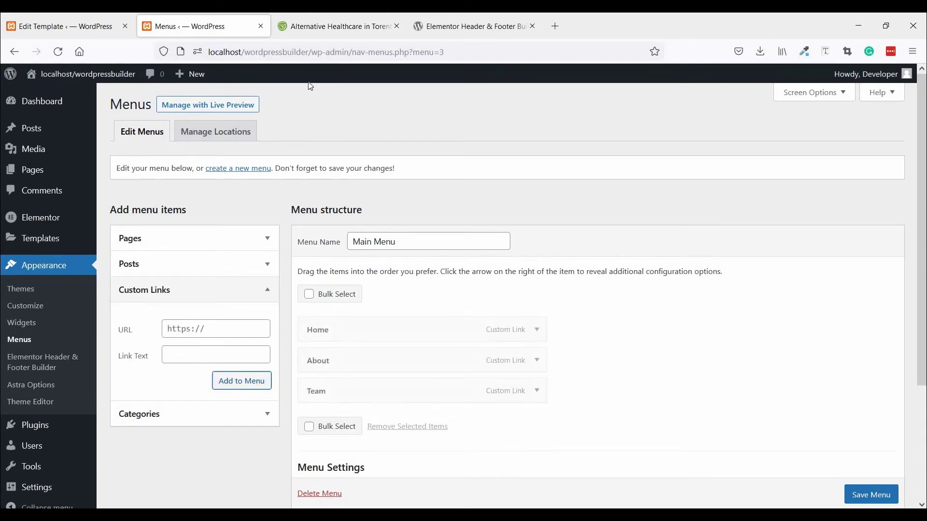
Step: Look up the item following Team on the reference site and add a custom link What We Treat with the URL #
{"action": "left_click", "coordinate": [331, 21]}
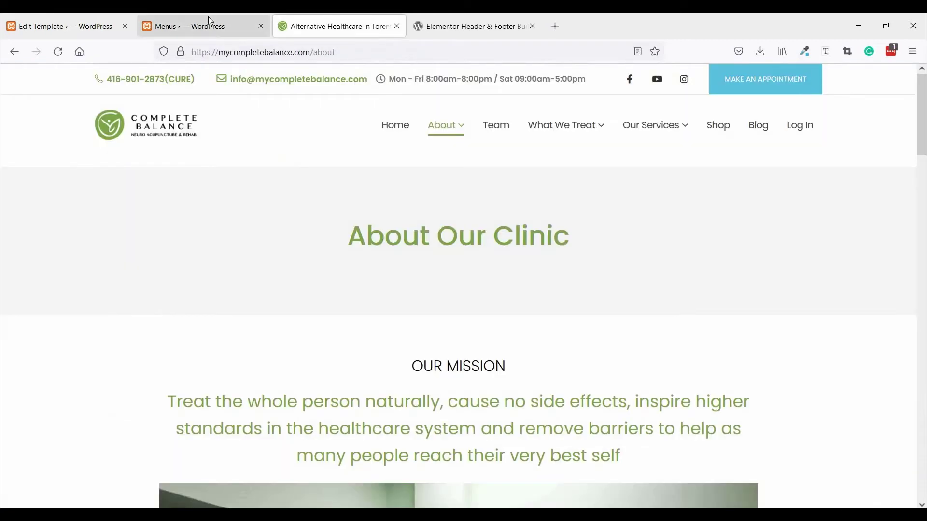
{"action": "left_click", "coordinate": [207, 18]}
{"action": "left_click", "coordinate": [194, 326]}
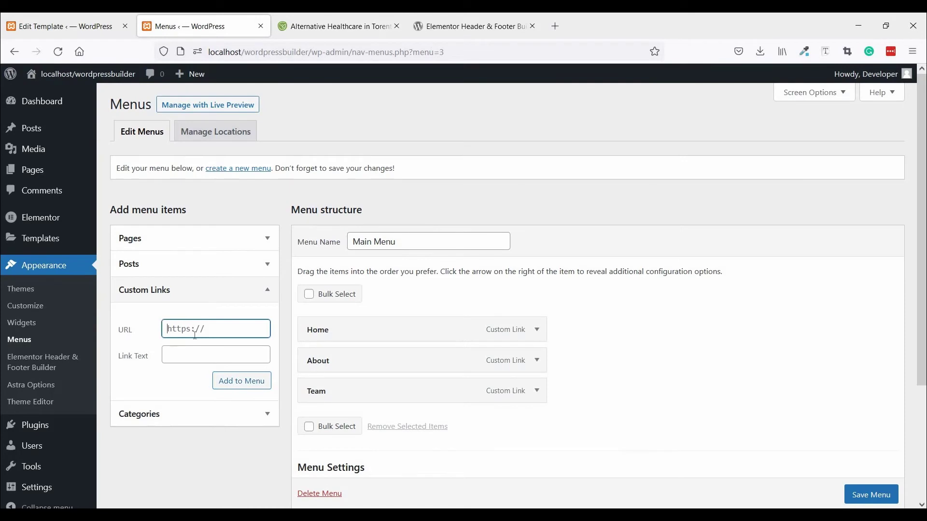
{"action": "type", "text": "#"}
{"action": "left_click", "coordinate": [194, 353]}
{"action": "type", "text": "W"}
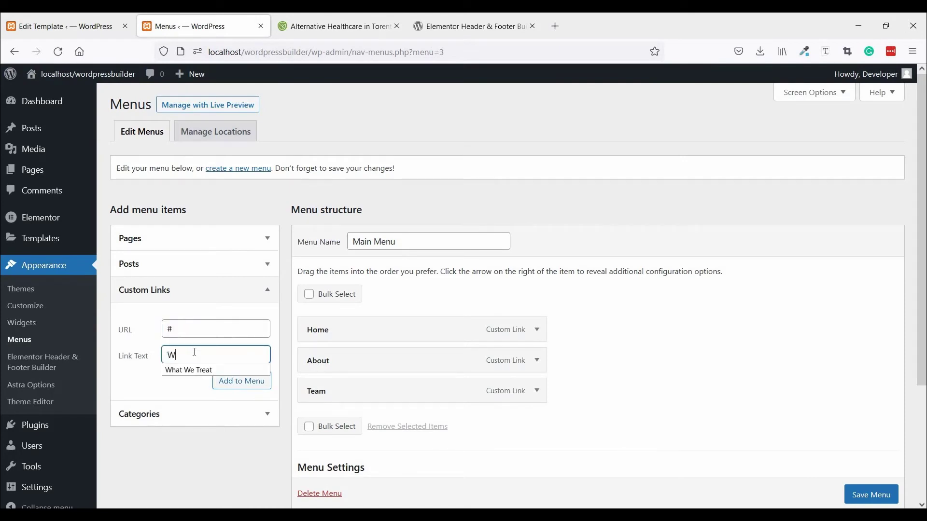
{"action": "left_click", "coordinate": [209, 371]}
{"action": "left_click", "coordinate": [228, 380]}
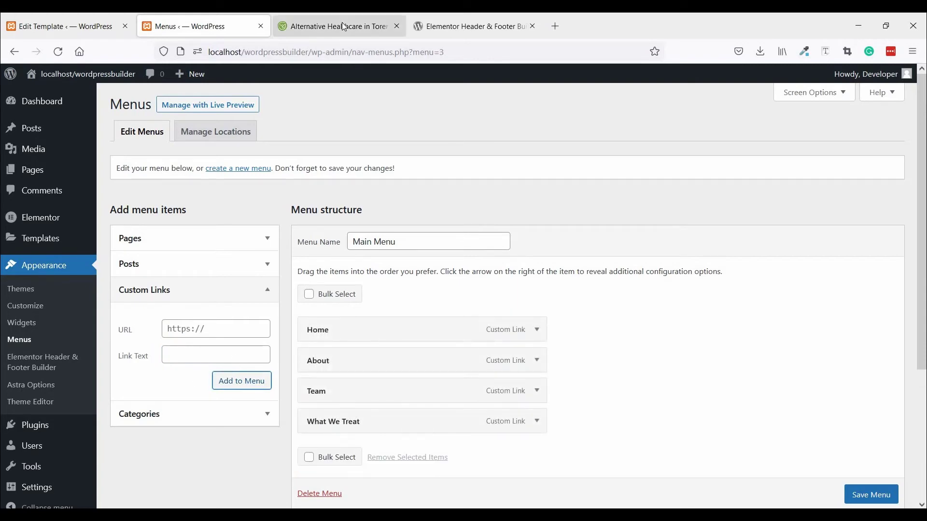
Step: Look up the following reference navigation item and add a custom link Our Services with the URL # to the menu
{"action": "left_click", "coordinate": [290, 20]}
{"action": "left_click", "coordinate": [226, 23]}
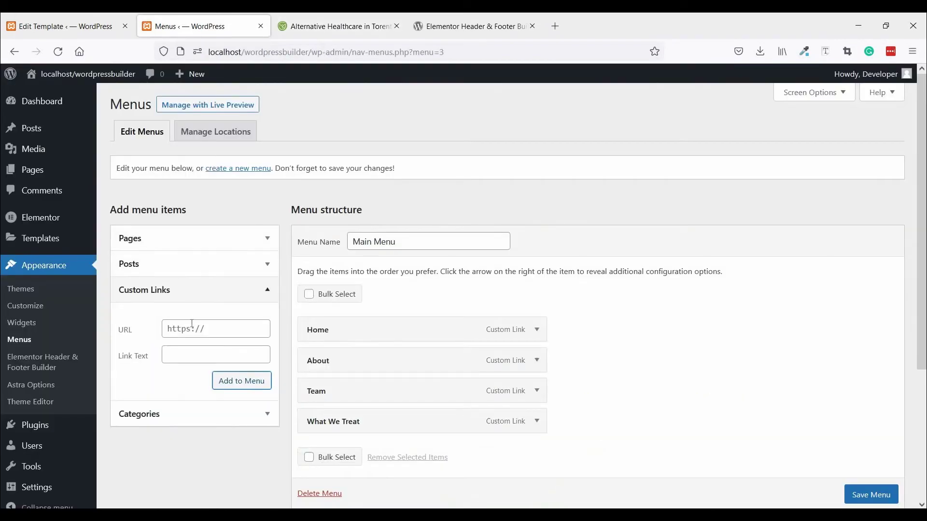
{"action": "left_click", "coordinate": [196, 322]}
{"action": "type", "text": "#"}
{"action": "left_click", "coordinate": [199, 350]}
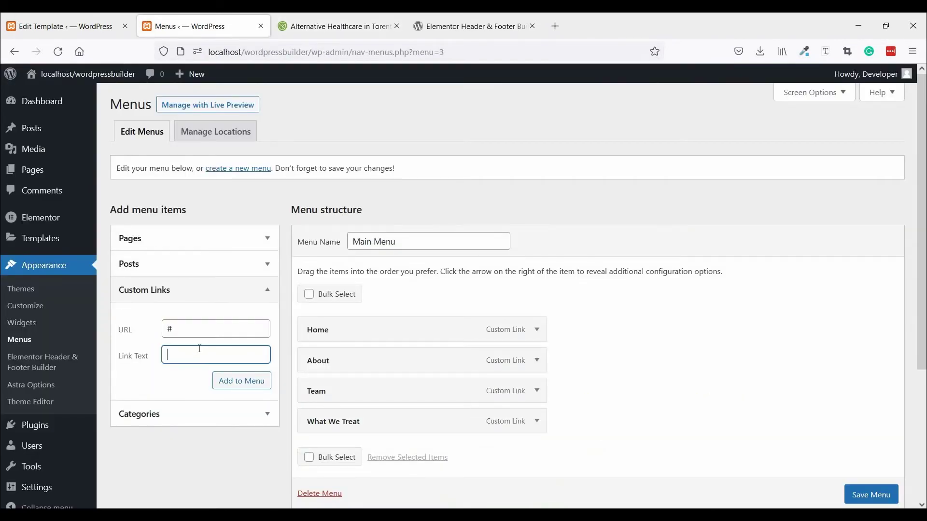
{"action": "type", "text": "O"}
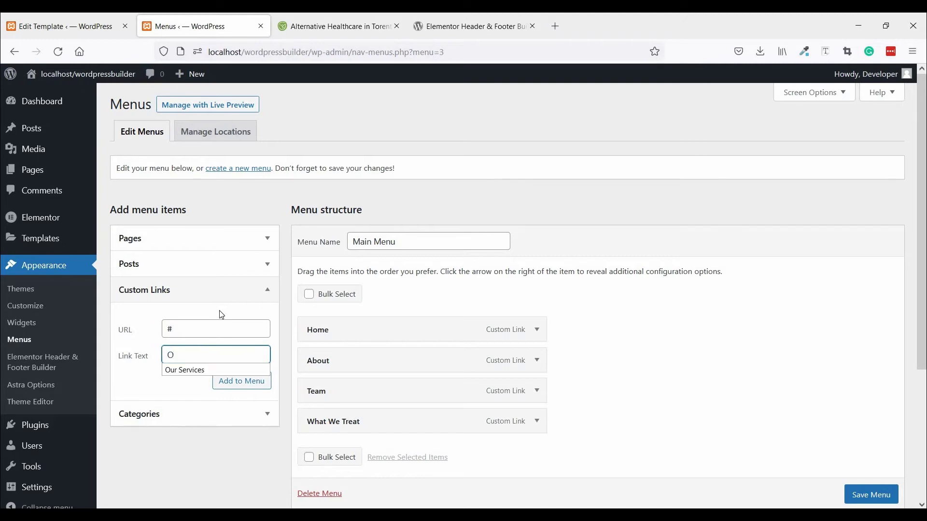
{"action": "left_click", "coordinate": [184, 370]}
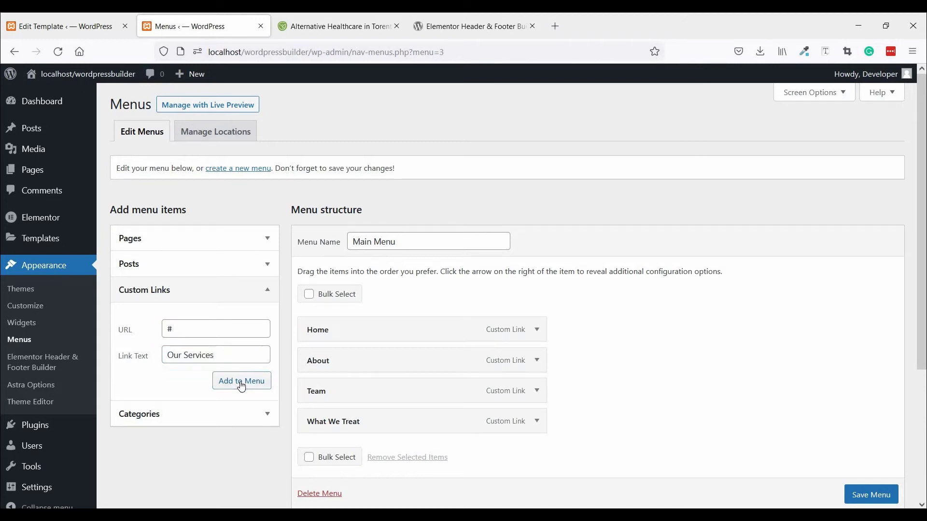
{"action": "left_click", "coordinate": [240, 381]}
Step: Review the remaining reference navigation items and add a custom link Shop with the URL # to the menu
{"action": "left_click", "coordinate": [384, 22]}
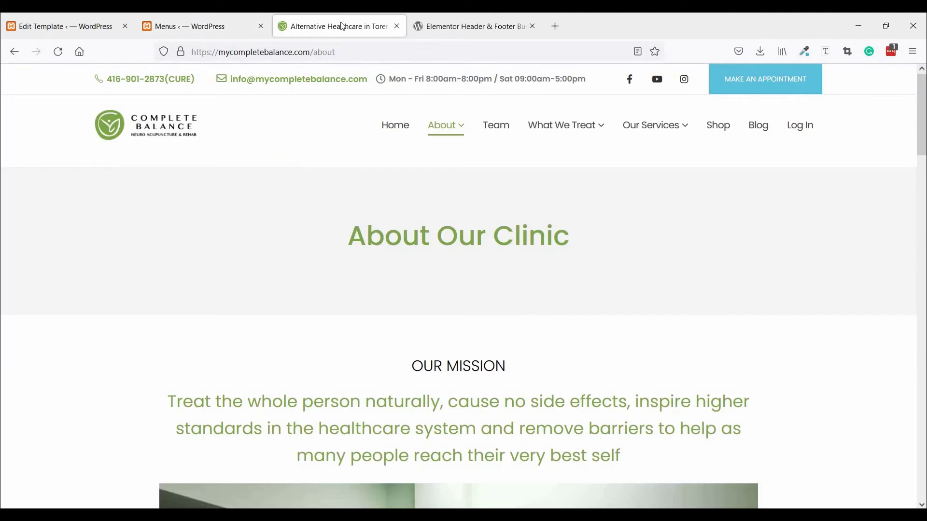
{"action": "left_click", "coordinate": [220, 25]}
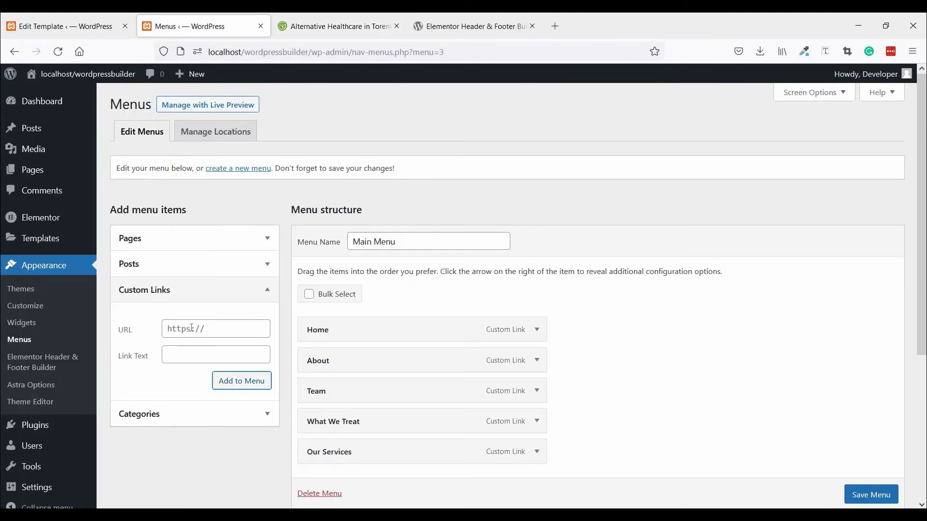
{"action": "left_click", "coordinate": [194, 323]}
{"action": "type", "text": "#"}
{"action": "left_click", "coordinate": [198, 358]}
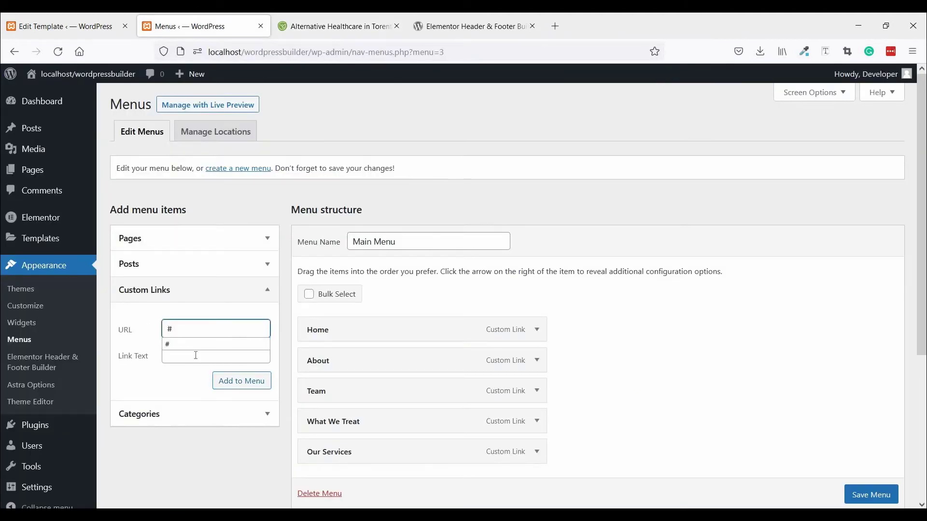
{"action": "type", "text": "Shop"}
{"action": "key", "text": "Return"}
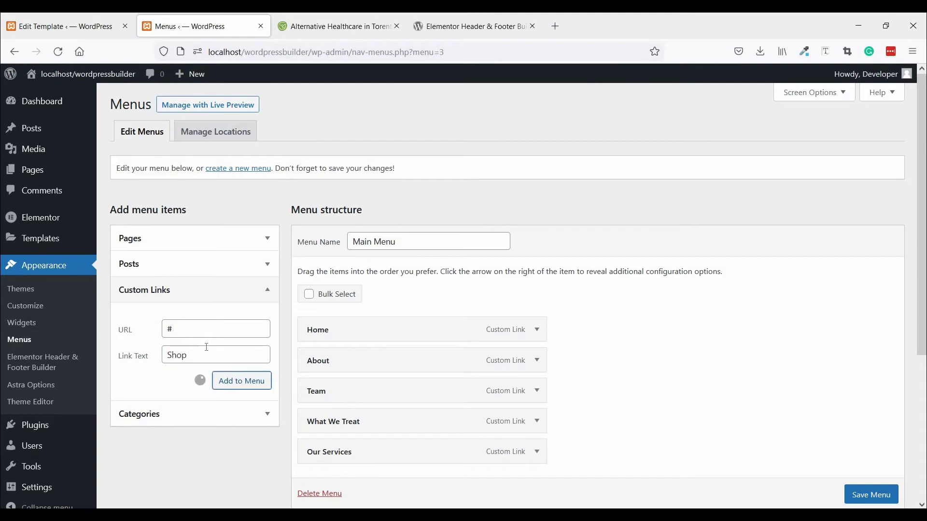
Step: Add a custom link Blog with the URL # to Main Menu
{"action": "left_click", "coordinate": [200, 333]}
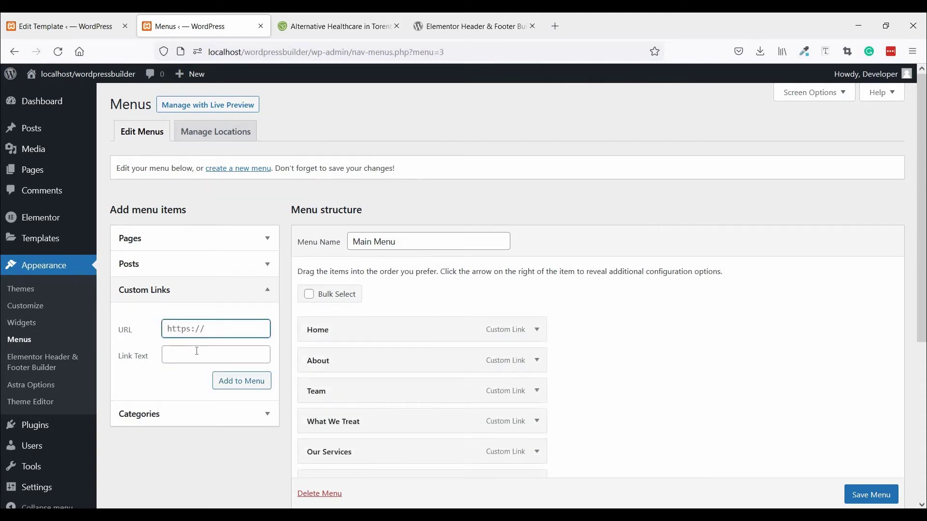
{"action": "type", "text": "#"}
{"action": "left_click", "coordinate": [198, 349]}
{"action": "type", "text": "Blog"}
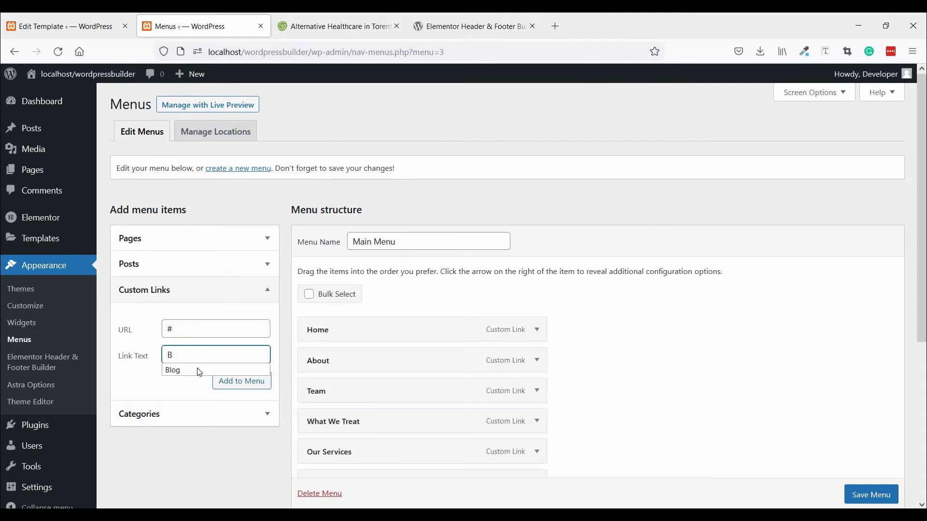
{"action": "left_click", "coordinate": [231, 384]}
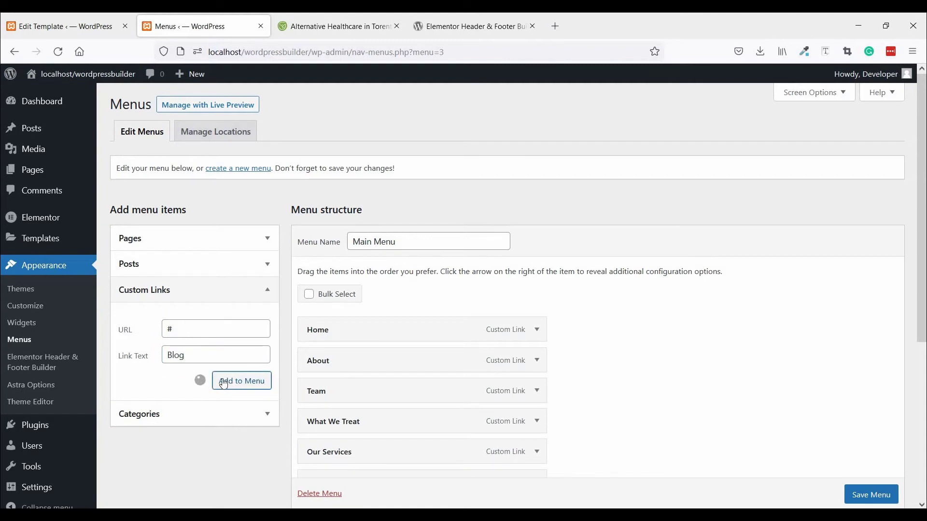
Step: Add a custom link Log In with the URL # to Main Menu and save the menu
{"action": "left_click", "coordinate": [198, 329]}
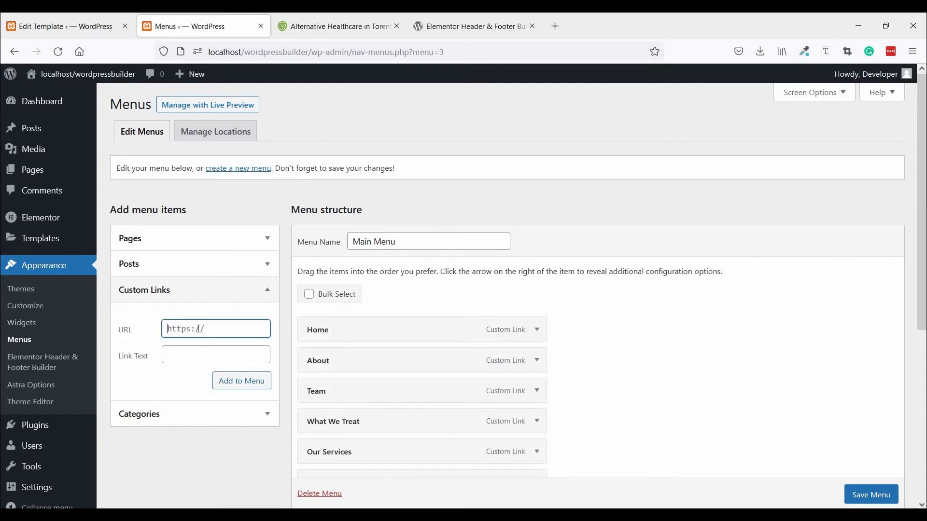
{"action": "type", "text": "#"}
{"action": "left_click", "coordinate": [193, 356]}
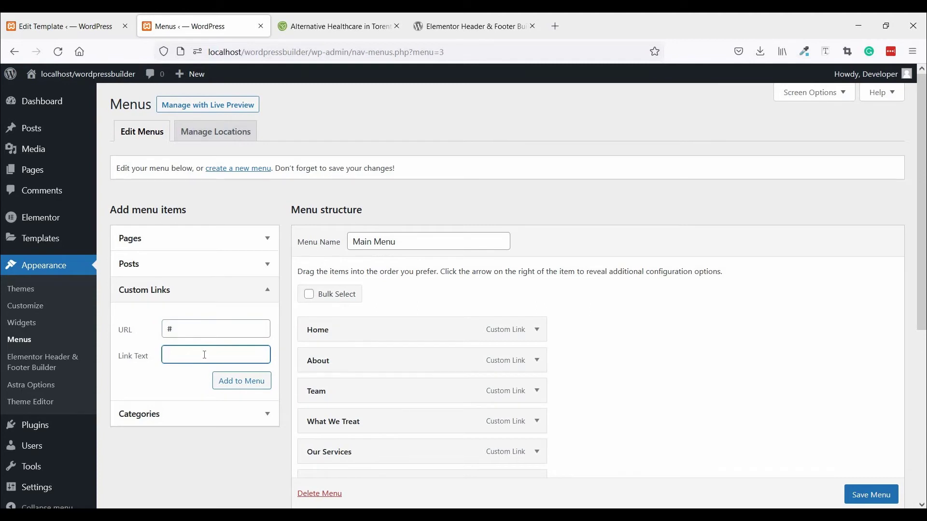
{"action": "type", "text": "L"}
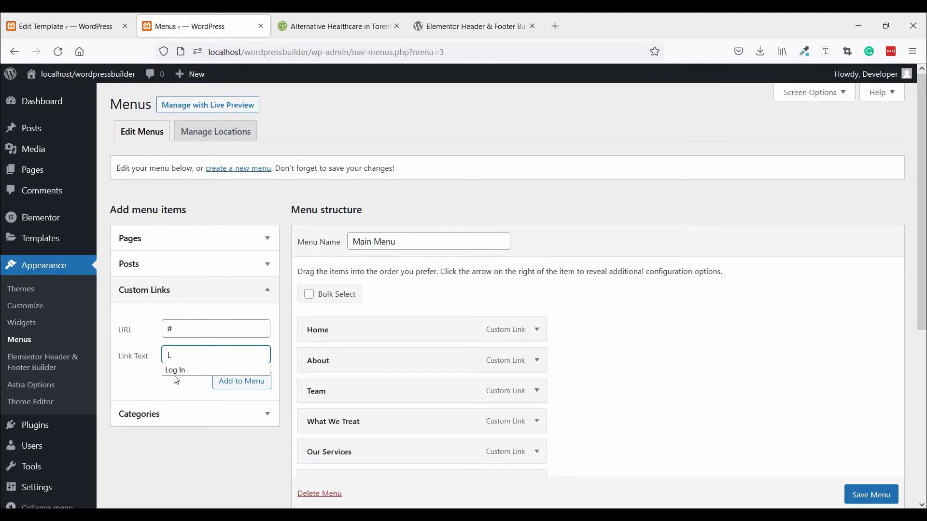
{"action": "left_click", "coordinate": [228, 371]}
{"action": "left_click", "coordinate": [232, 385]}
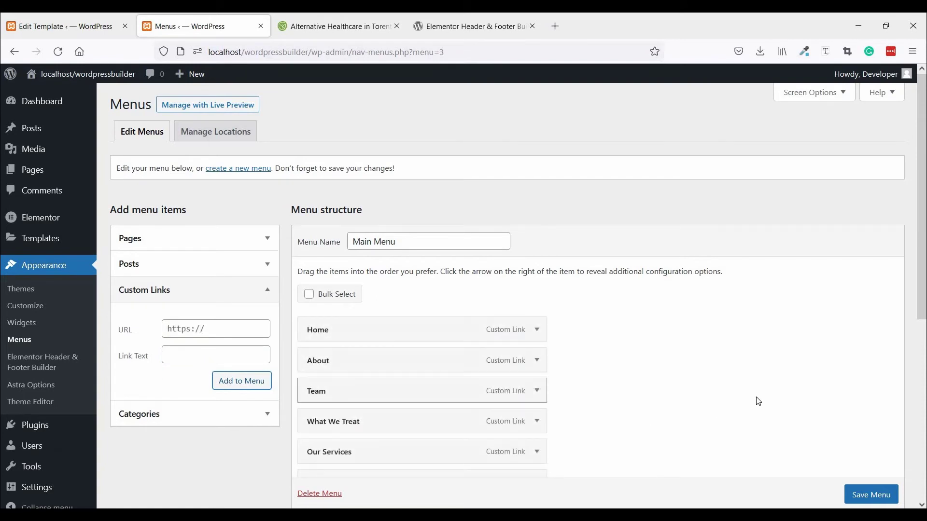
{"action": "scroll", "coordinate": [823, 459], "scroll_direction": "down", "scroll_amount": 3}
{"action": "left_click", "coordinate": [871, 495]}
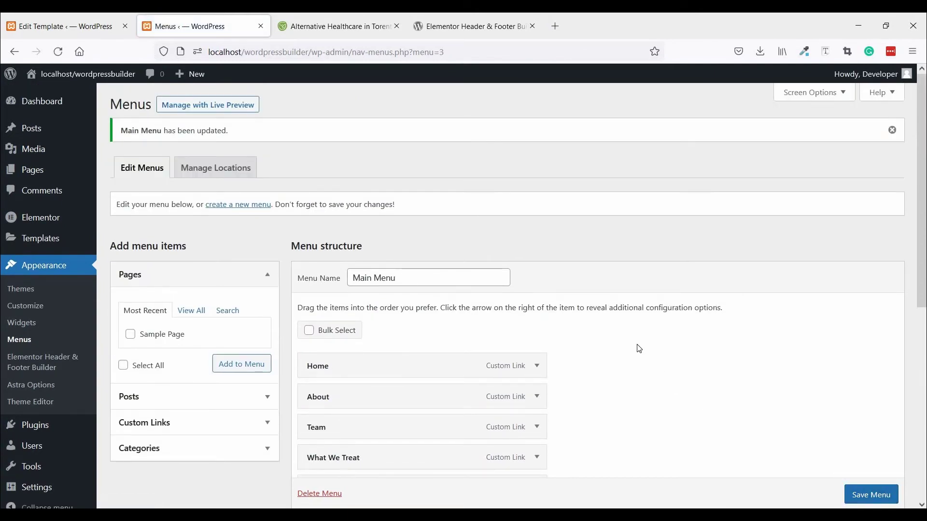
Step: Return to the Header template and open it for editing in Elementor
{"action": "left_click", "coordinate": [80, 25]}
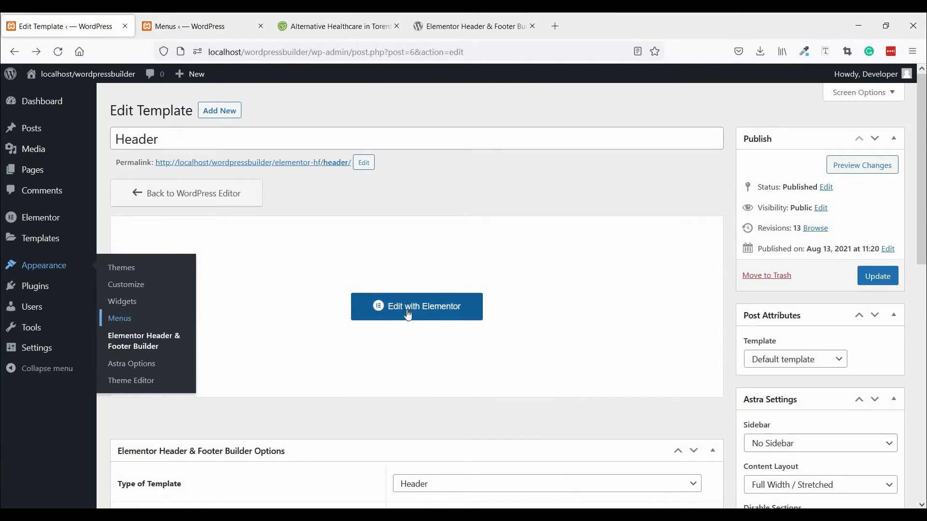
{"action": "left_click", "coordinate": [408, 312]}
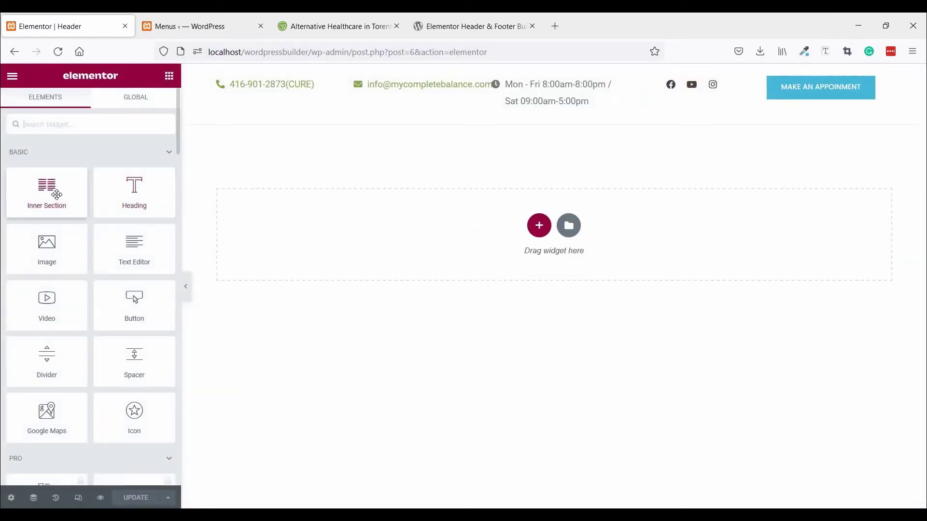
Step: Try placing the Site Logo widget in the first column of a new inner section below the contact bar
{"action": "left_click_drag", "start_coordinate": [57, 195], "coordinate": [388, 125]}
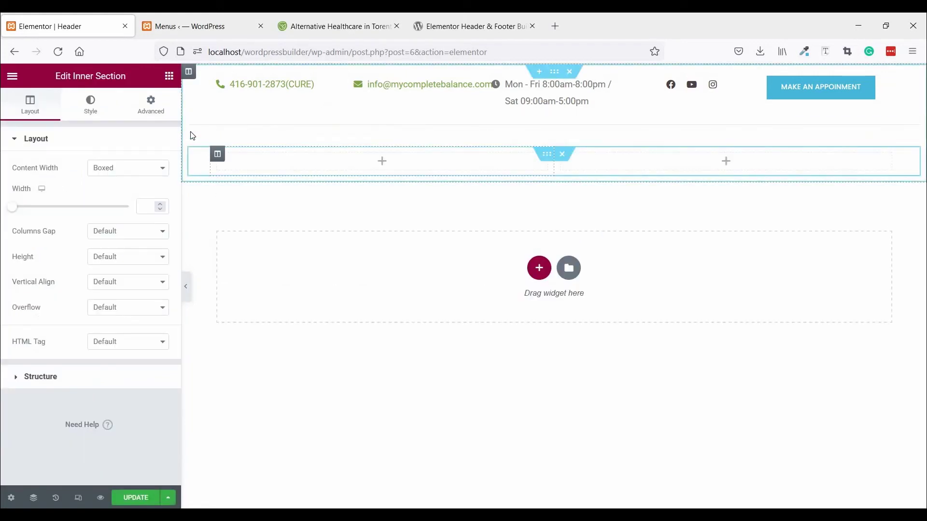
{"action": "left_click", "coordinate": [169, 76]}
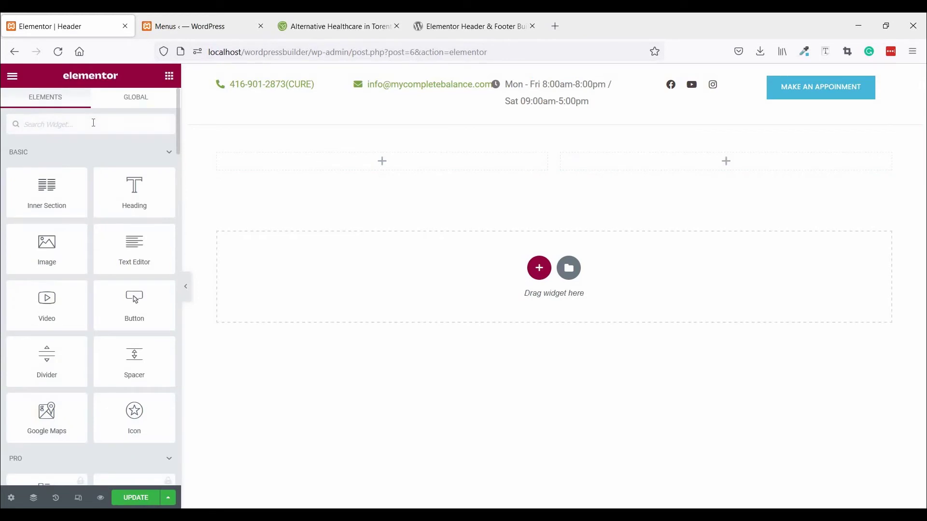
{"action": "type", "text": "log"}
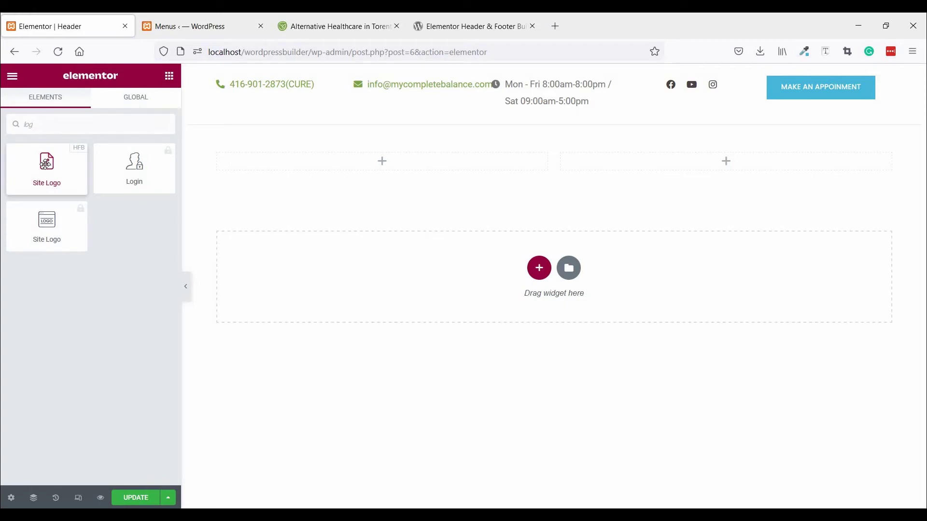
{"action": "left_click_drag", "start_coordinate": [46, 164], "coordinate": [305, 166]}
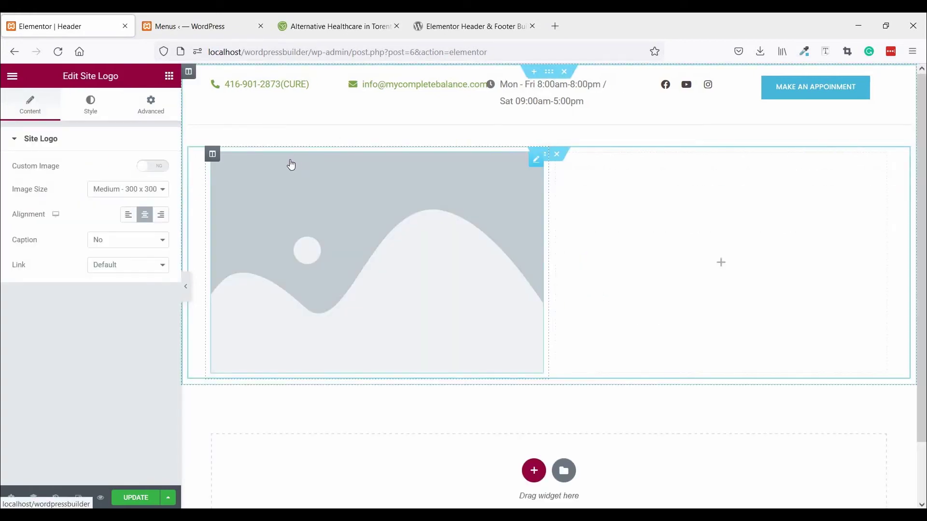
Step: In the theme Customizer's Header Builder, set CompleteBalanceLogo1x-1.png as the uncropped site logo and publish the change
{"action": "left_click", "coordinate": [185, 27]}
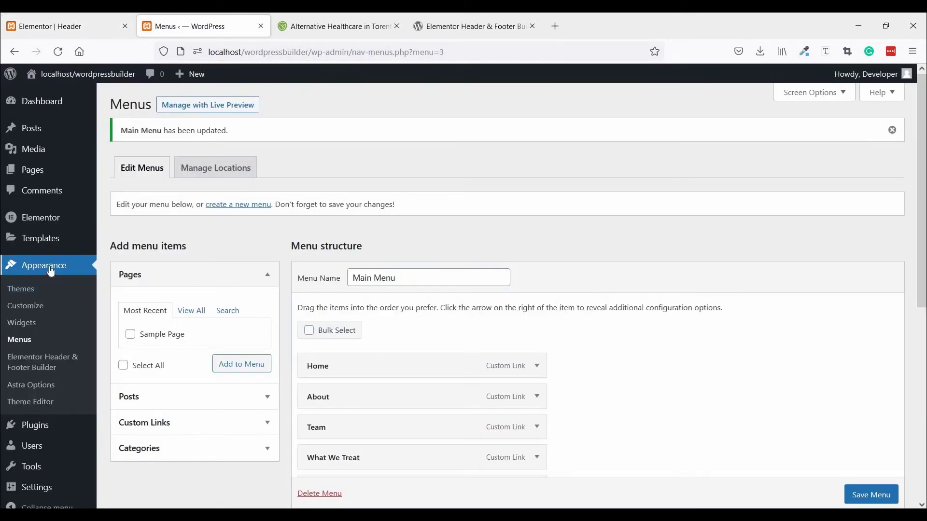
{"action": "left_click", "coordinate": [37, 308]}
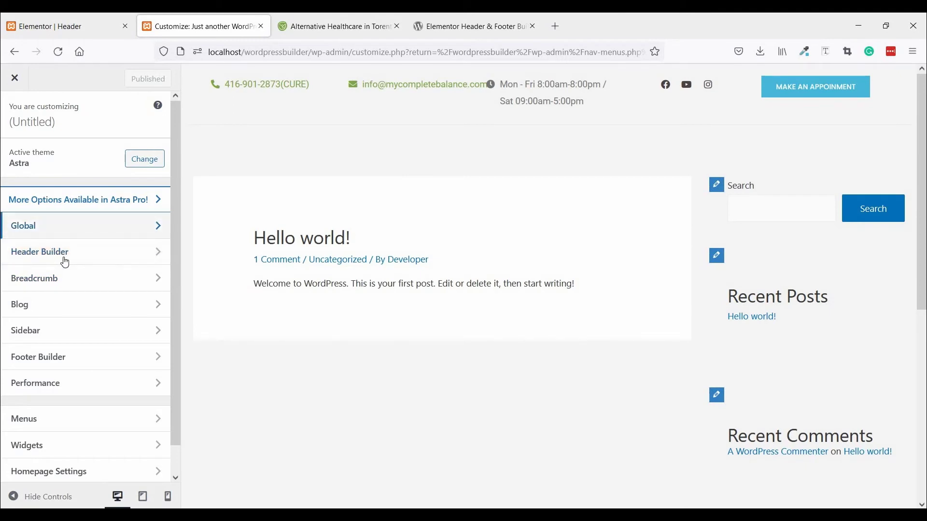
{"action": "left_click", "coordinate": [65, 261]}
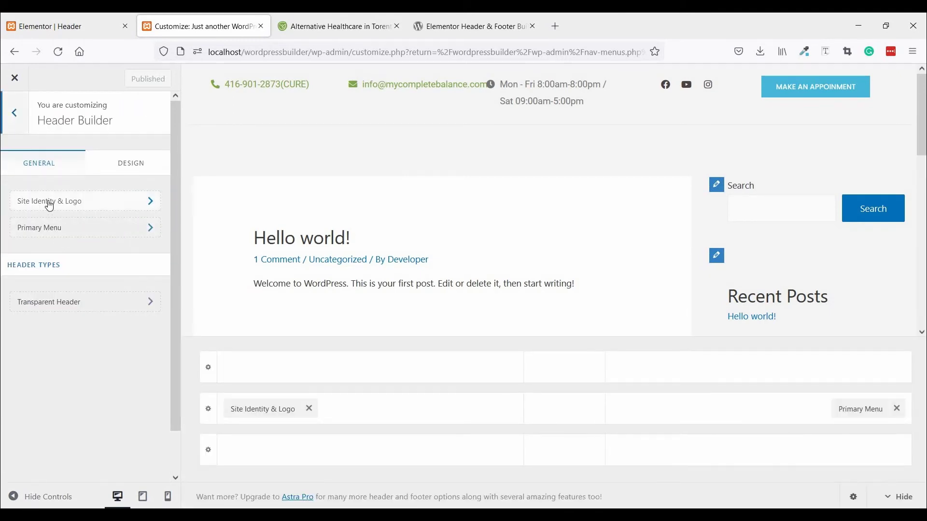
{"action": "left_click", "coordinate": [50, 206]}
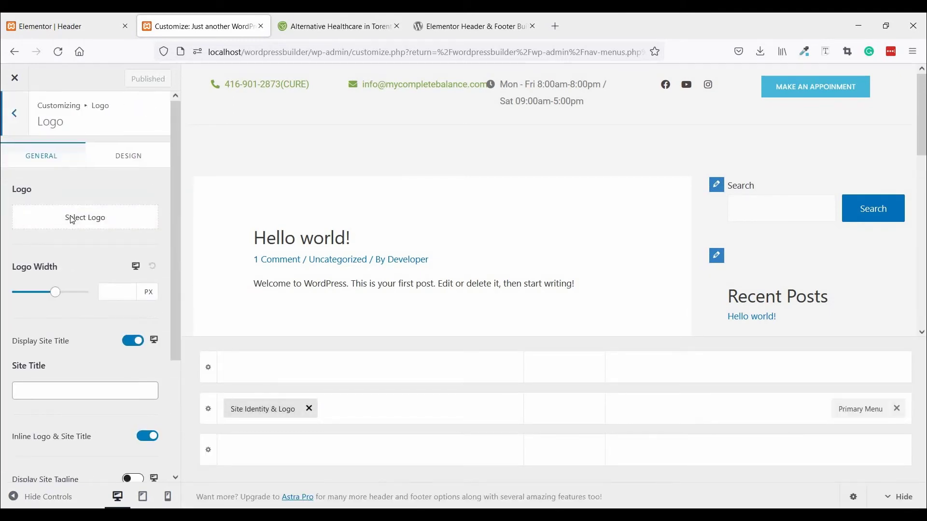
{"action": "left_click", "coordinate": [73, 220]}
{"action": "left_click", "coordinate": [76, 234]}
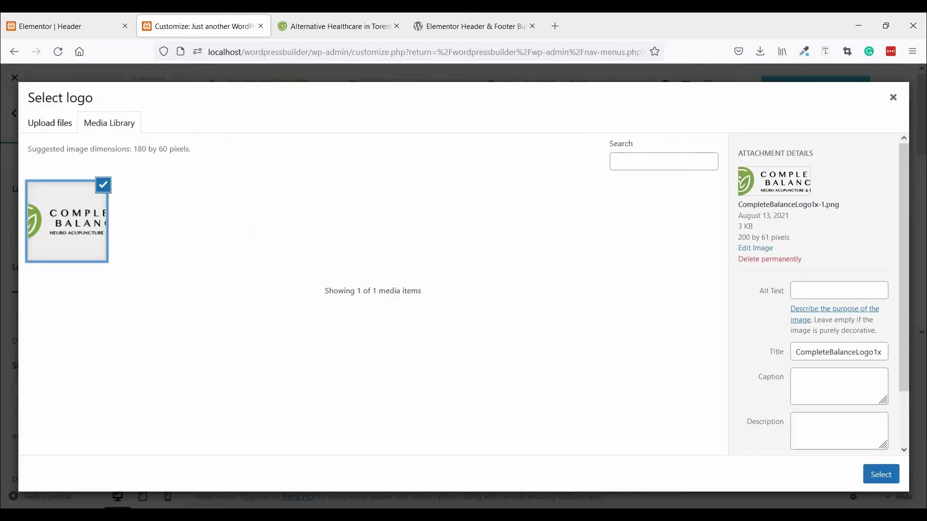
{"action": "left_click", "coordinate": [882, 477]}
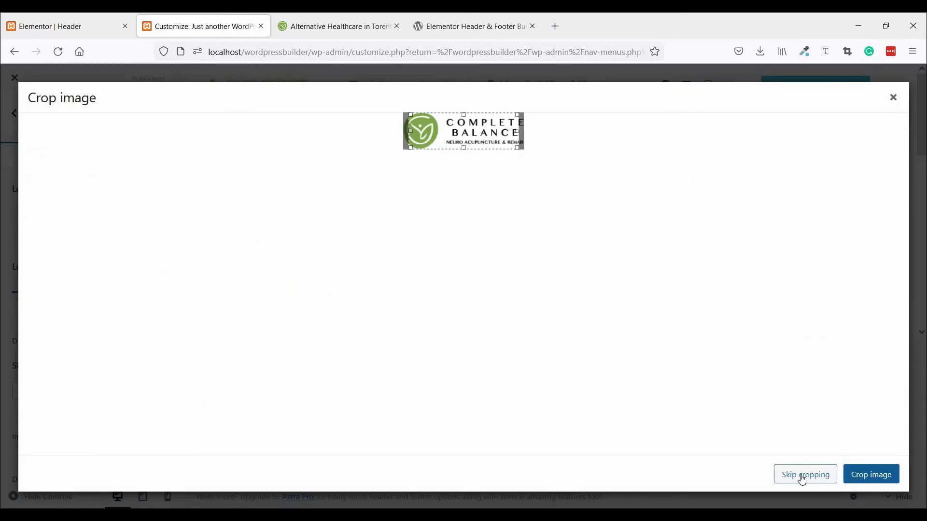
{"action": "left_click", "coordinate": [793, 480]}
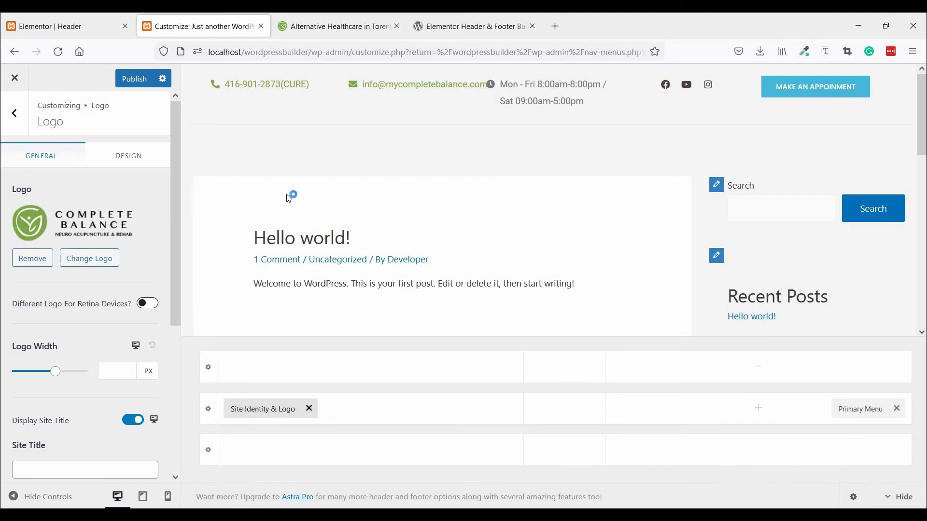
{"action": "left_click", "coordinate": [140, 80]}
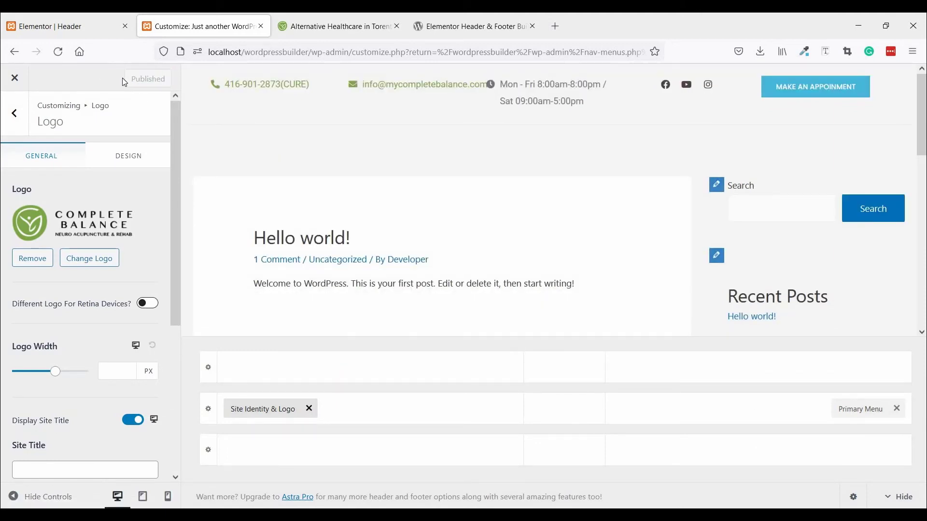
Step: Reload the Elementor header editor, discarding its unsaved changes
{"action": "left_click", "coordinate": [75, 30]}
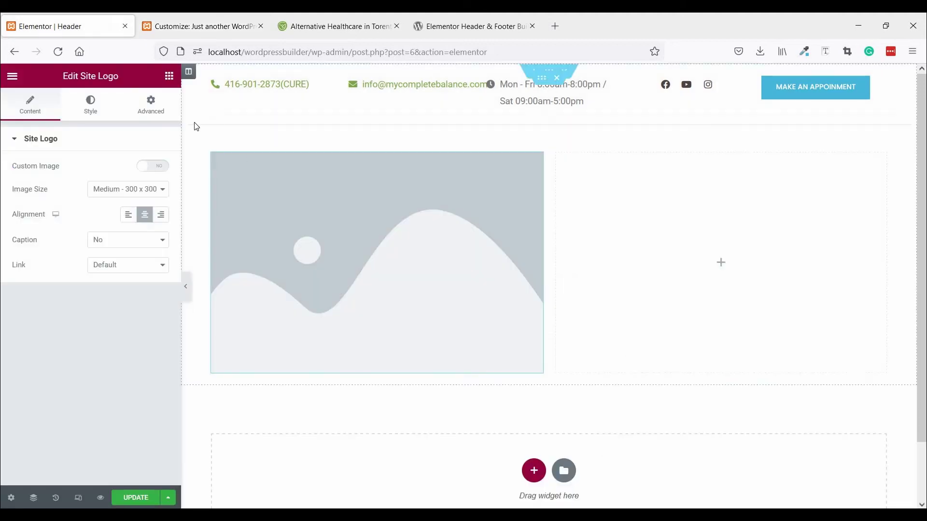
{"action": "left_click", "coordinate": [58, 52]}
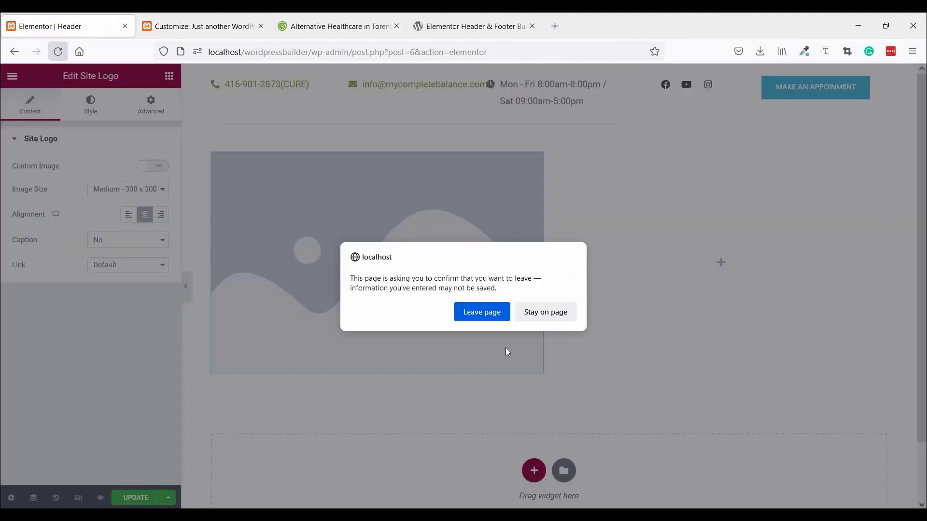
{"action": "left_click", "coordinate": [494, 309]}
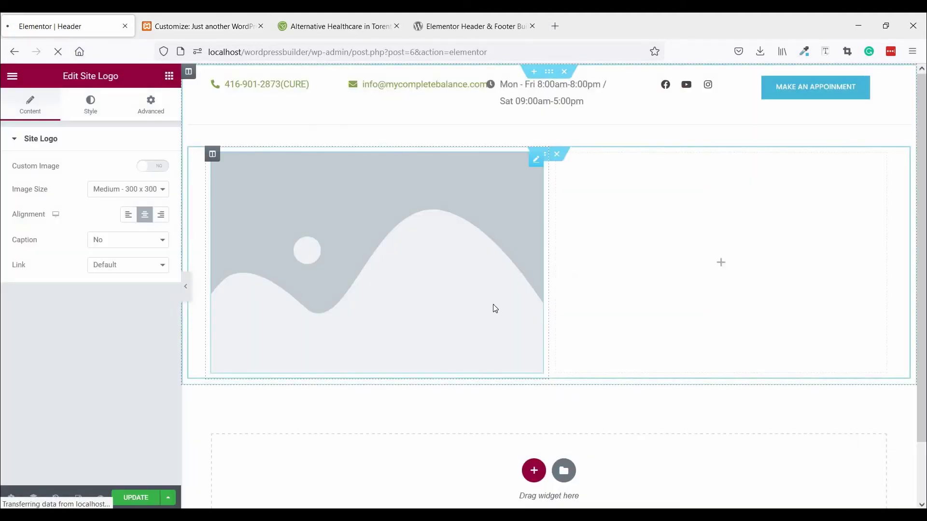
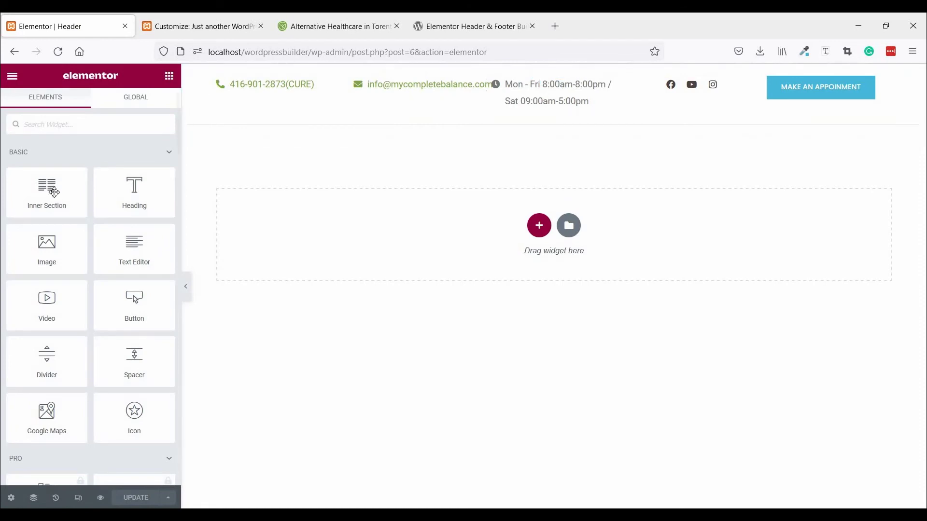
Step: Add a two-column inner section below the contact bar and place the HFB Site Logo widget in its first column
{"action": "left_click_drag", "start_coordinate": [52, 194], "coordinate": [281, 131]}
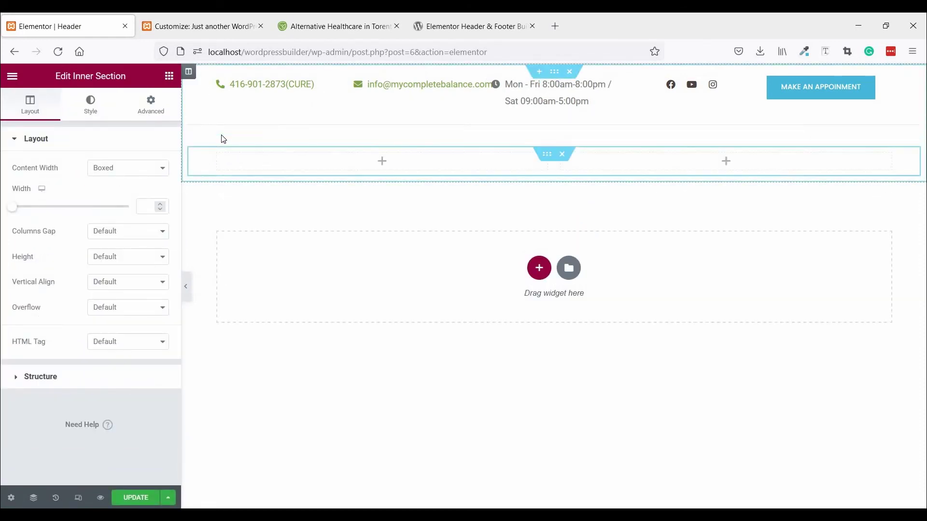
{"action": "left_click", "coordinate": [169, 78]}
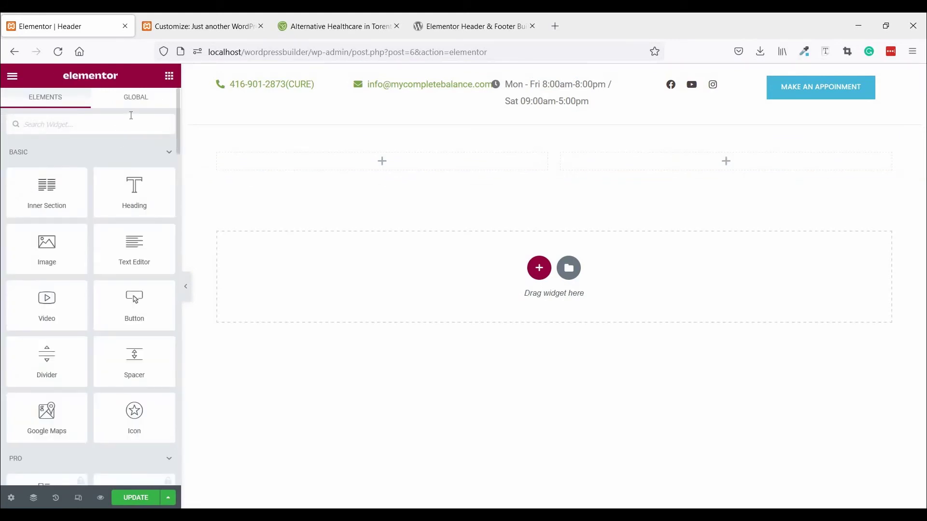
{"action": "left_click", "coordinate": [131, 115]}
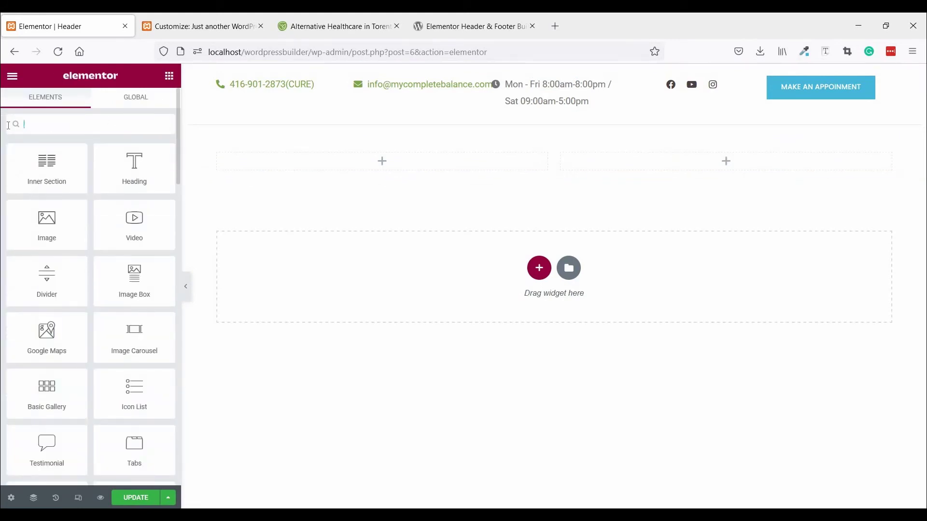
{"action": "type", "text": "lo"}
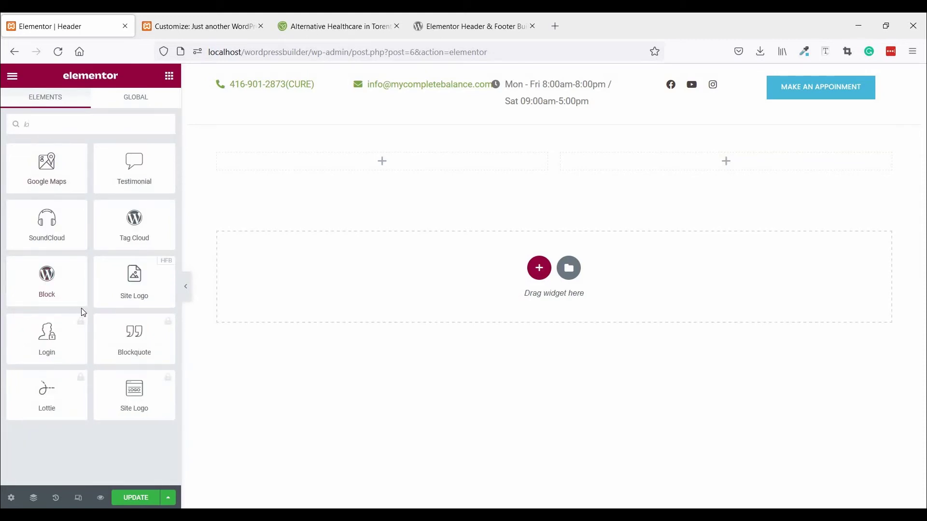
{"action": "type", "text": "g"}
{"action": "left_click_drag", "start_coordinate": [47, 164], "coordinate": [331, 167]}
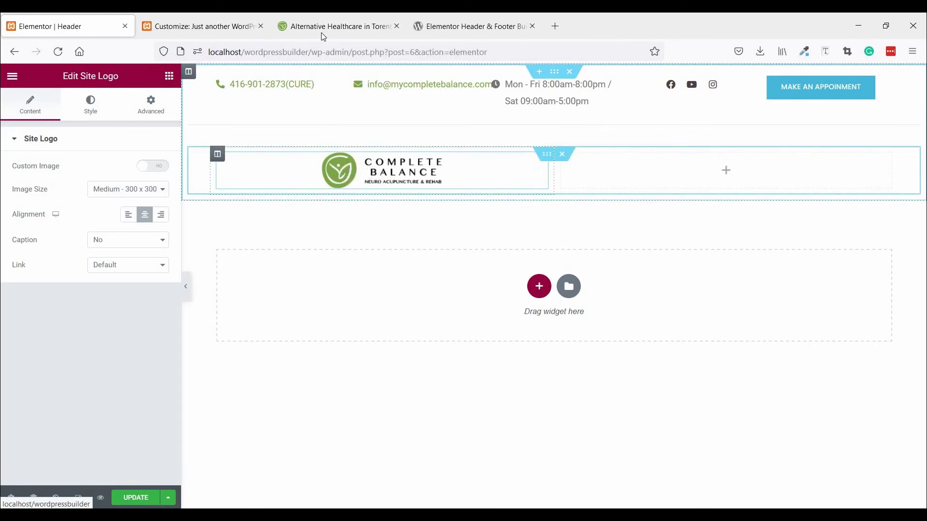
Step: Place the HFB Navigation Menu widget in the empty column beside the logo
{"action": "key", "text": "Escape"}
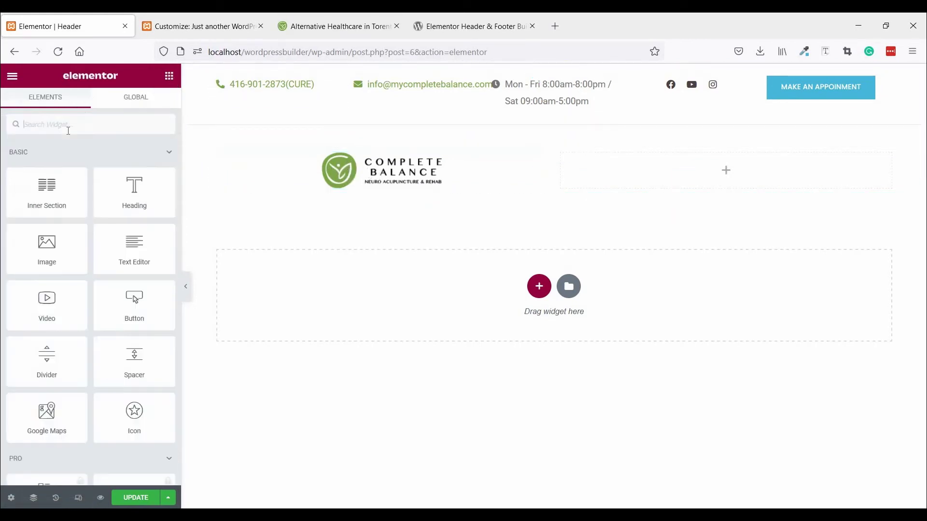
{"action": "left_click", "coordinate": [69, 130]}
{"action": "type", "text": "menu"}
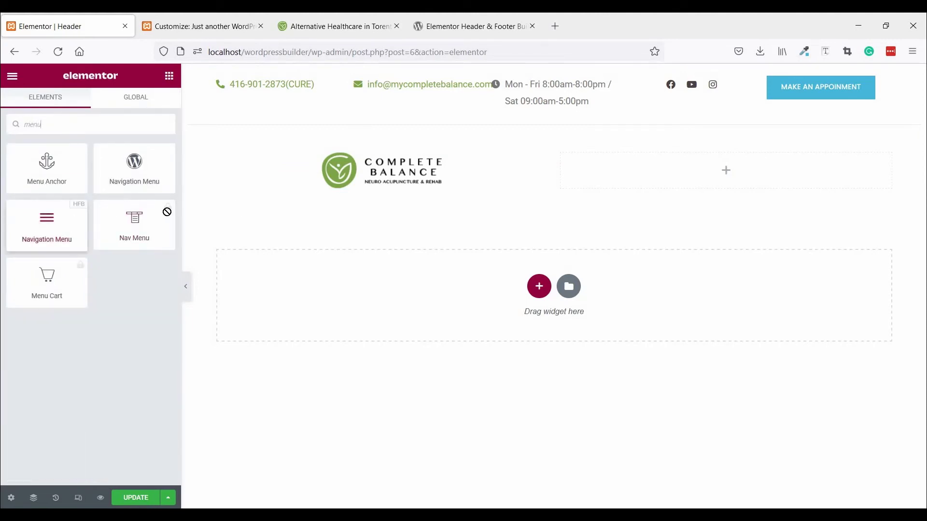
{"action": "left_click_drag", "start_coordinate": [48, 223], "coordinate": [627, 164]}
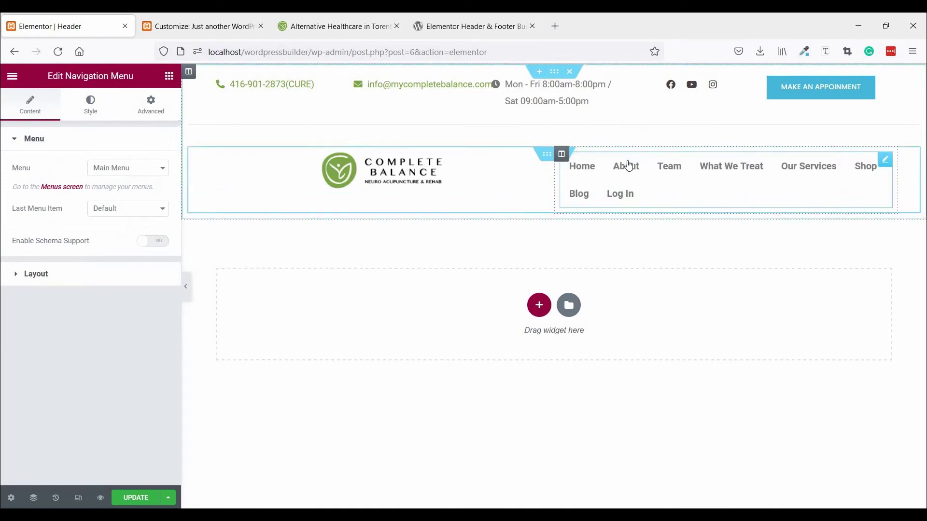
Step: Preview the header at full width and compare its logo and menu layout with the reference clinic website
{"action": "left_click", "coordinate": [188, 290]}
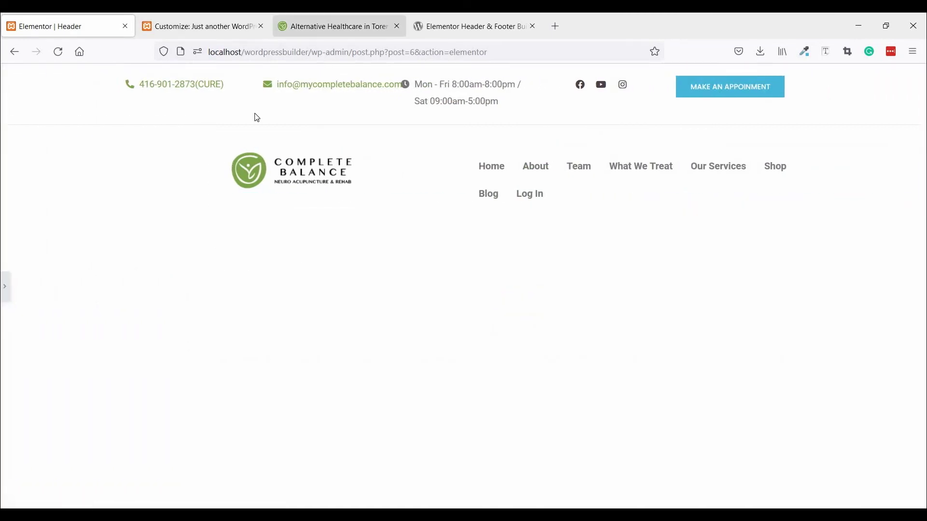
{"action": "left_click", "coordinate": [333, 26]}
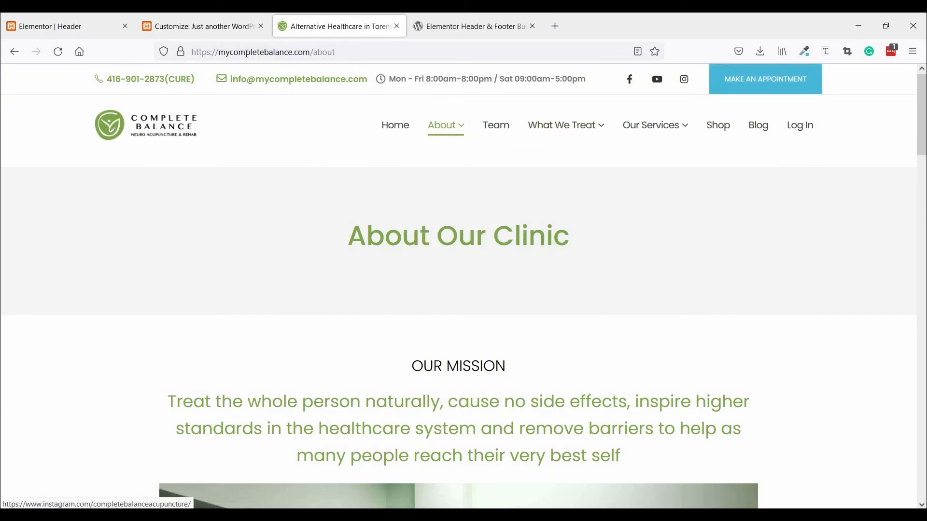
{"action": "left_click", "coordinate": [204, 19]}
{"action": "left_click", "coordinate": [62, 26]}
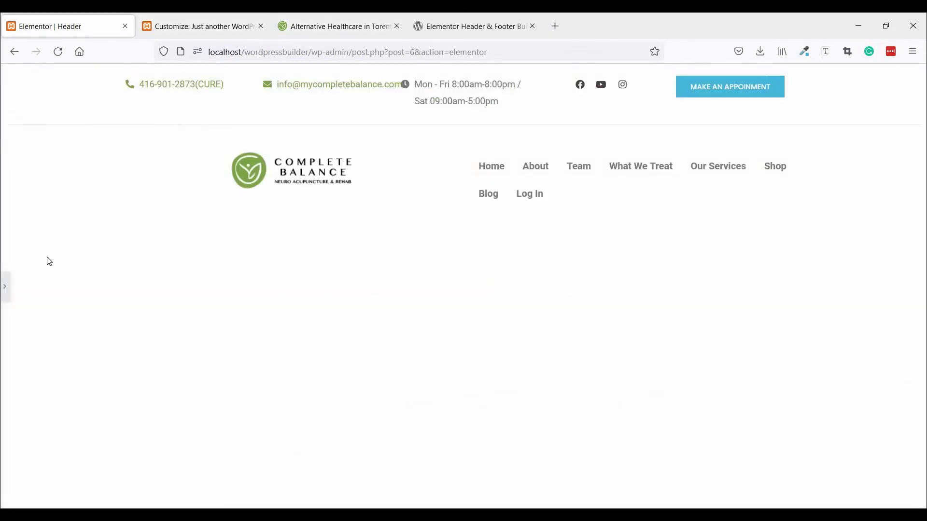
{"action": "left_click", "coordinate": [5, 286]}
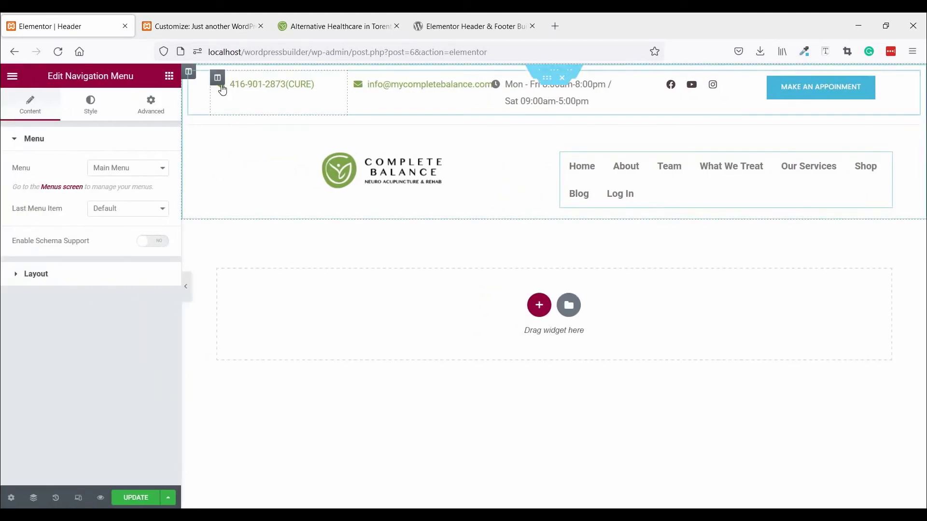
Step: Reduce the phone number column in the contact bar to a width of about 16%
{"action": "left_click", "coordinate": [218, 79]}
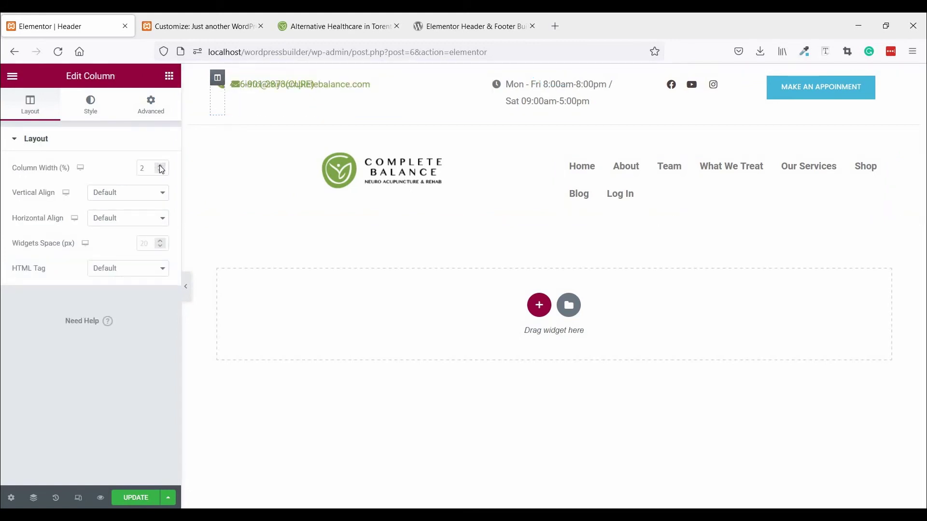
{"action": "left_click", "coordinate": [161, 170]}
{"action": "left_click", "coordinate": [161, 168]}
{"action": "left_click", "coordinate": [162, 167]}
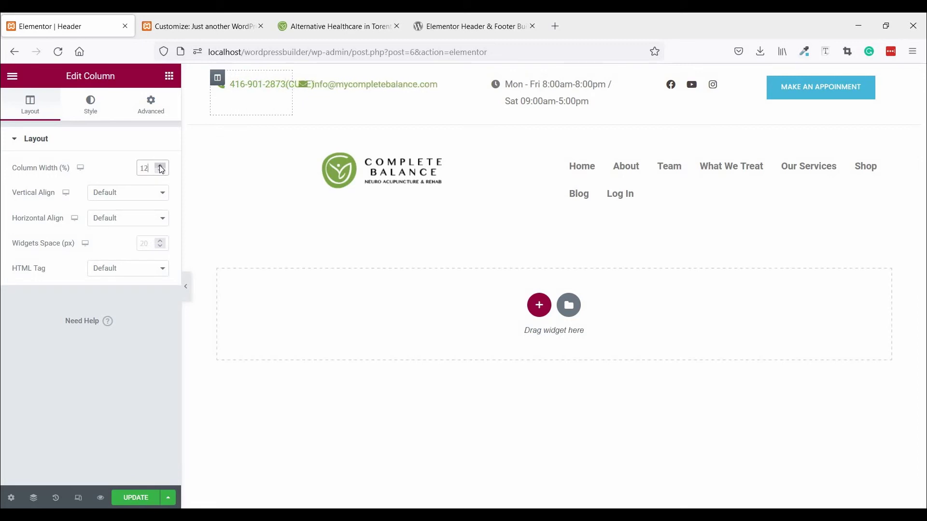
{"action": "left_click", "coordinate": [162, 168]}
{"action": "left_click", "coordinate": [161, 167]}
{"action": "left_click", "coordinate": [161, 168]}
{"action": "left_click", "coordinate": [162, 167]}
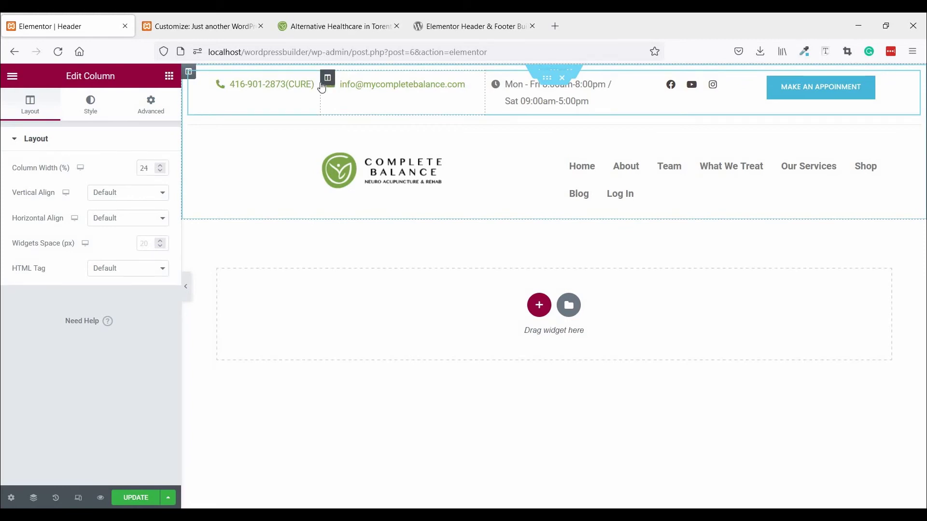
Step: Set the contact bar's email column width to 22% and its opening-hours column width to 32%
{"action": "left_click", "coordinate": [326, 80]}
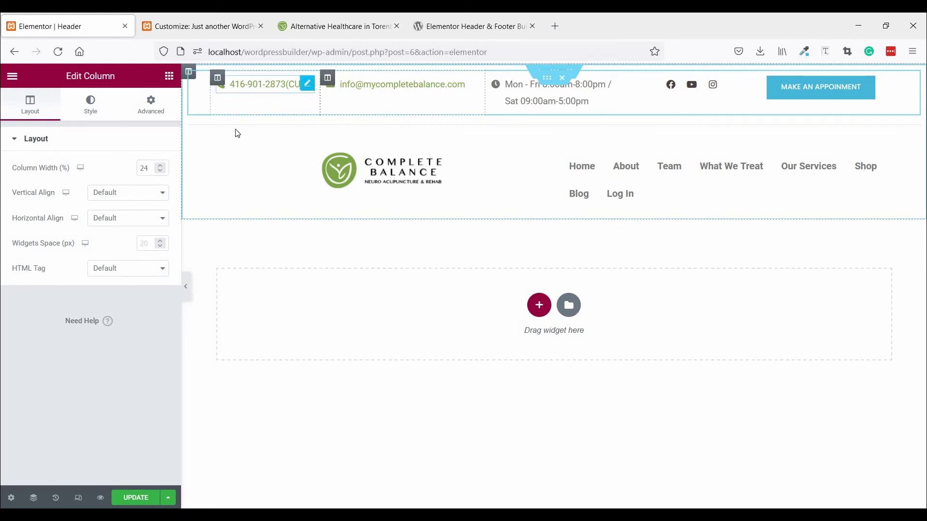
{"action": "left_click", "coordinate": [162, 171]}
{"action": "left_click", "coordinate": [162, 171]}
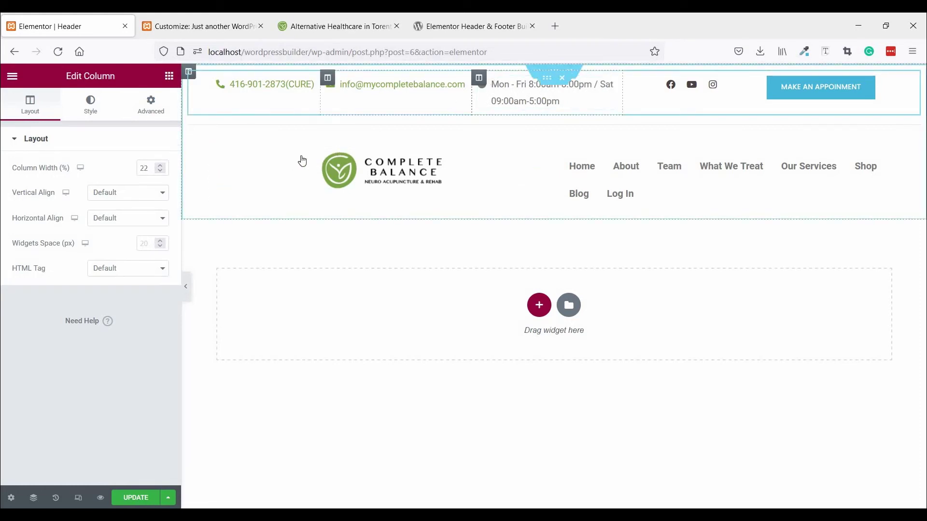
{"action": "left_click", "coordinate": [161, 165]}
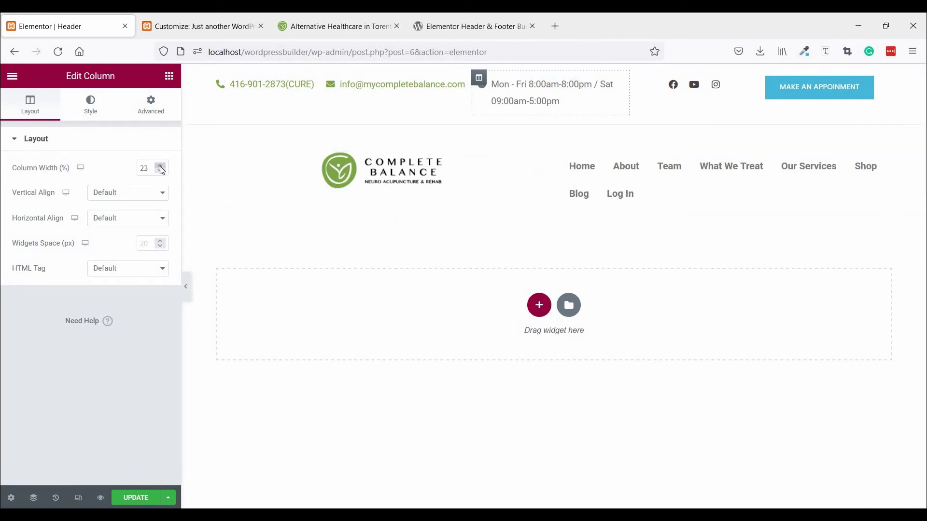
{"action": "left_click_drag", "start_coordinate": [162, 167], "coordinate": [161, 166]}
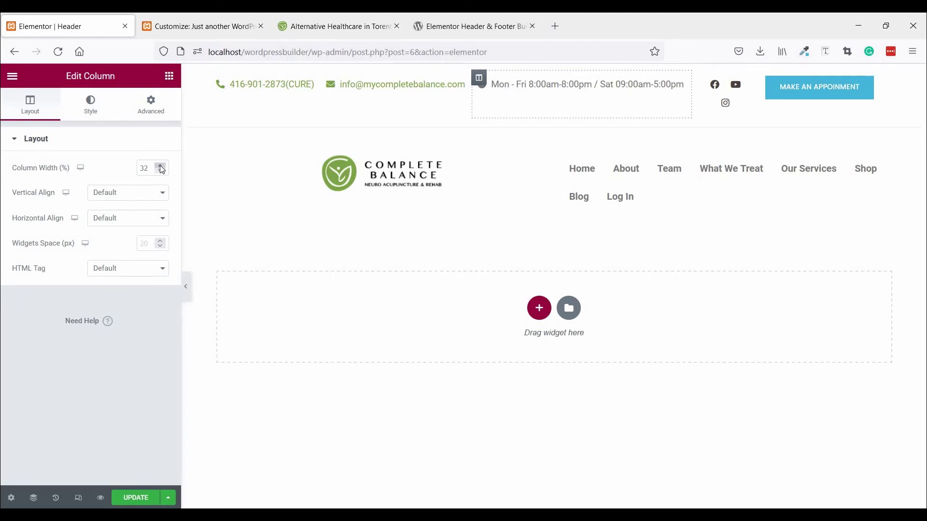
Step: Inspect the font of the opening-hours text on the reference clinic website with Font Finder
{"action": "left_click", "coordinate": [522, 87]}
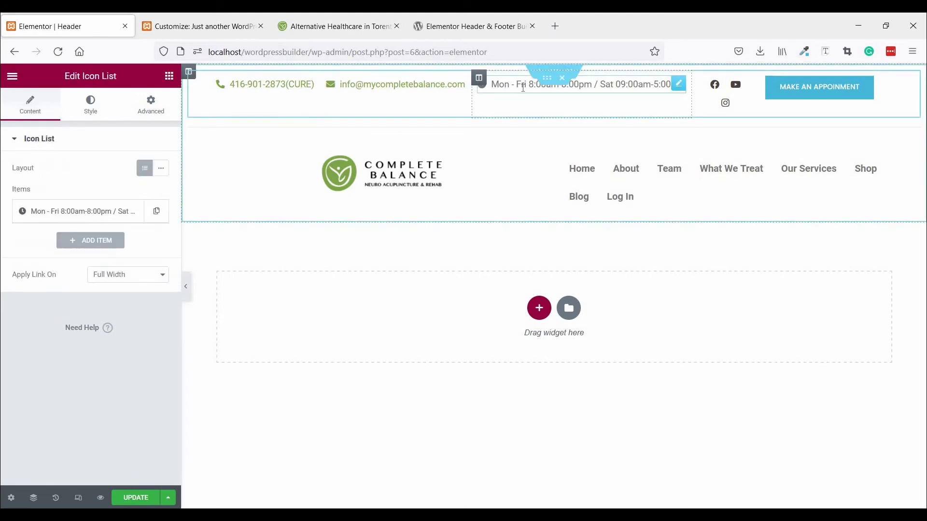
{"action": "left_click", "coordinate": [348, 26]}
{"action": "left_click", "coordinate": [825, 52]}
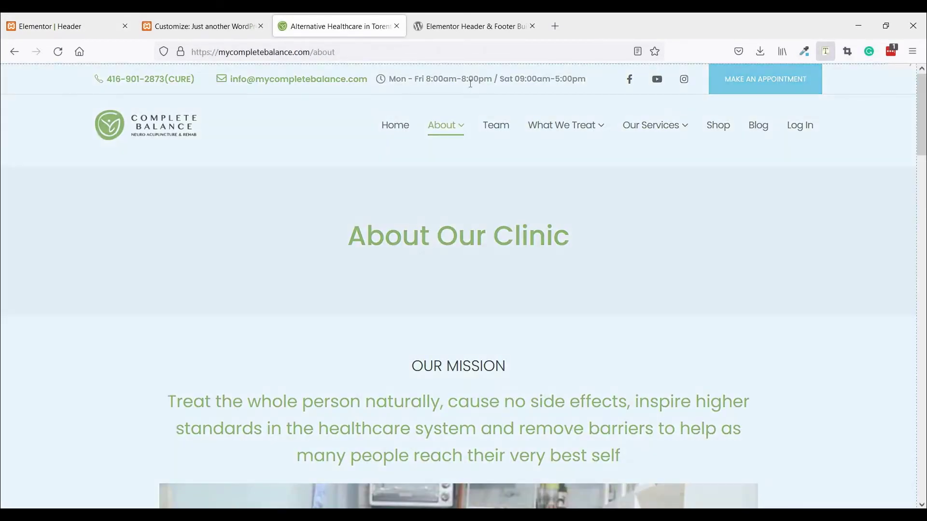
{"action": "left_click", "coordinate": [280, 143]}
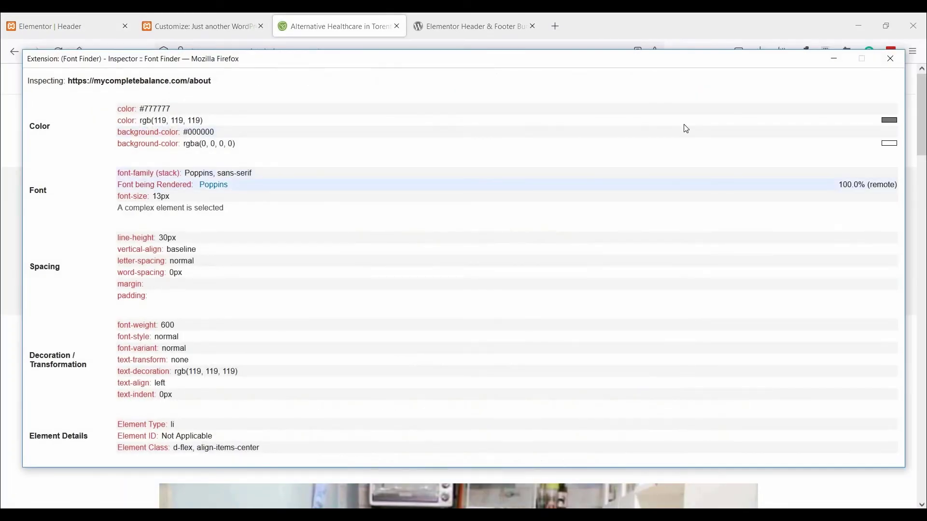
{"action": "left_click", "coordinate": [109, 28]}
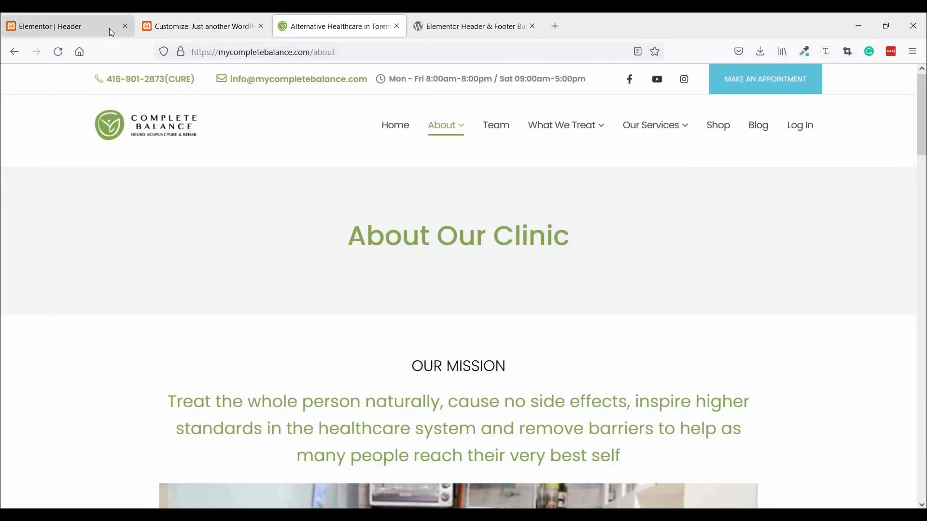
Step: Back in the Elementor header, set the opening-hours text's font size to 13 px
{"action": "left_click", "coordinate": [108, 28]}
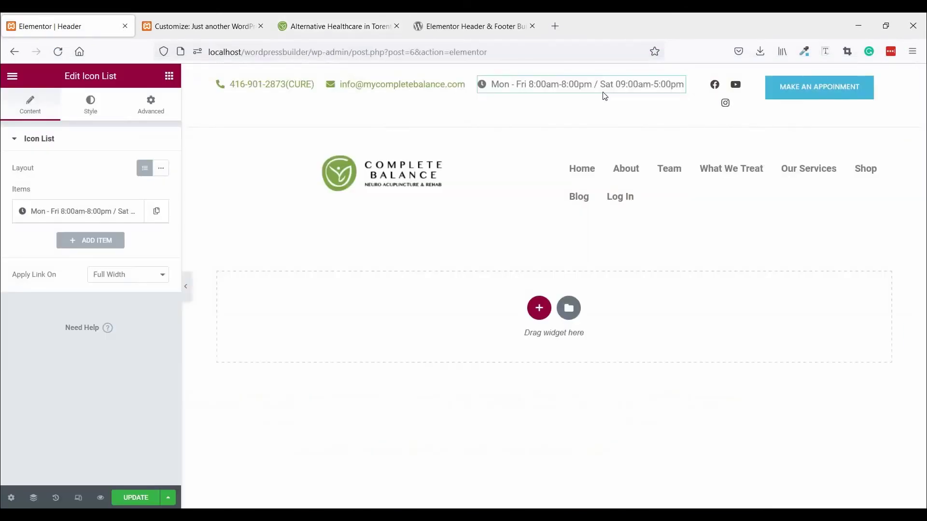
{"action": "left_click", "coordinate": [91, 105]}
{"action": "left_click", "coordinate": [80, 304]}
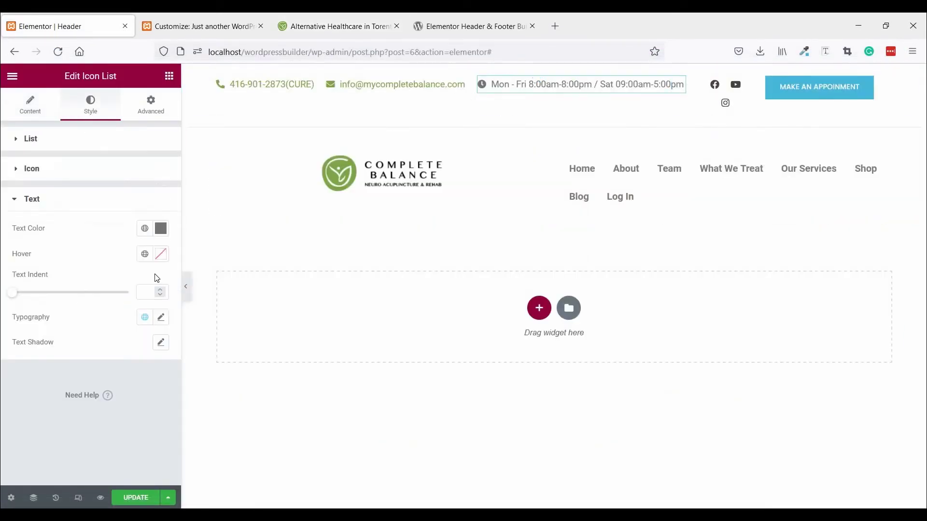
{"action": "left_click", "coordinate": [161, 317]}
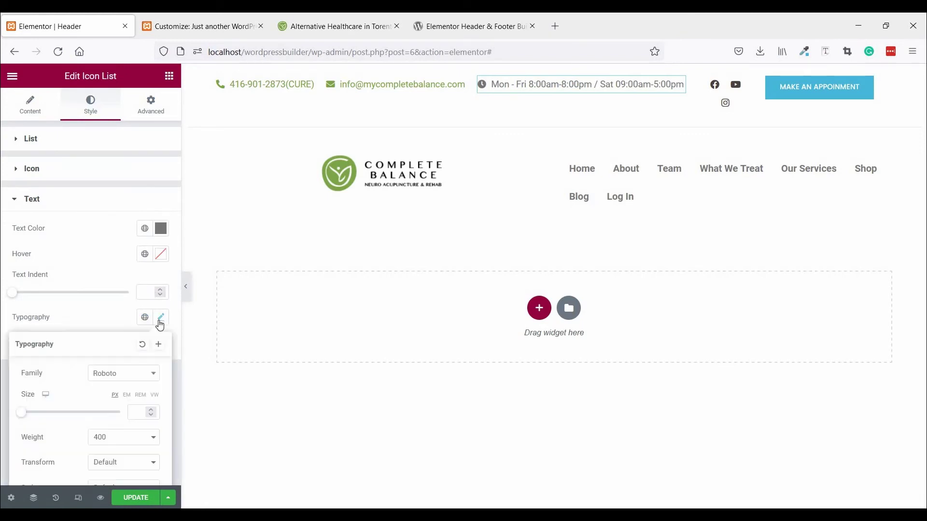
{"action": "left_click", "coordinate": [144, 411]}
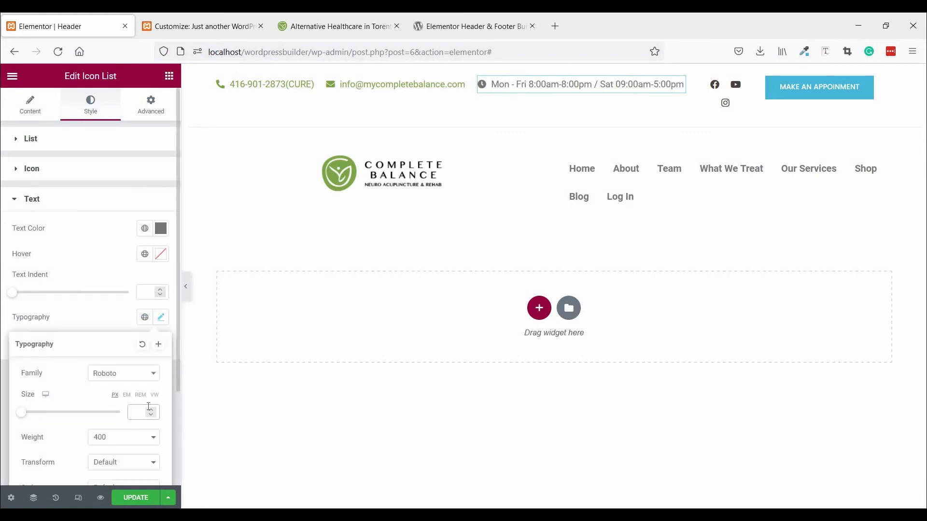
{"action": "type", "text": "13"}
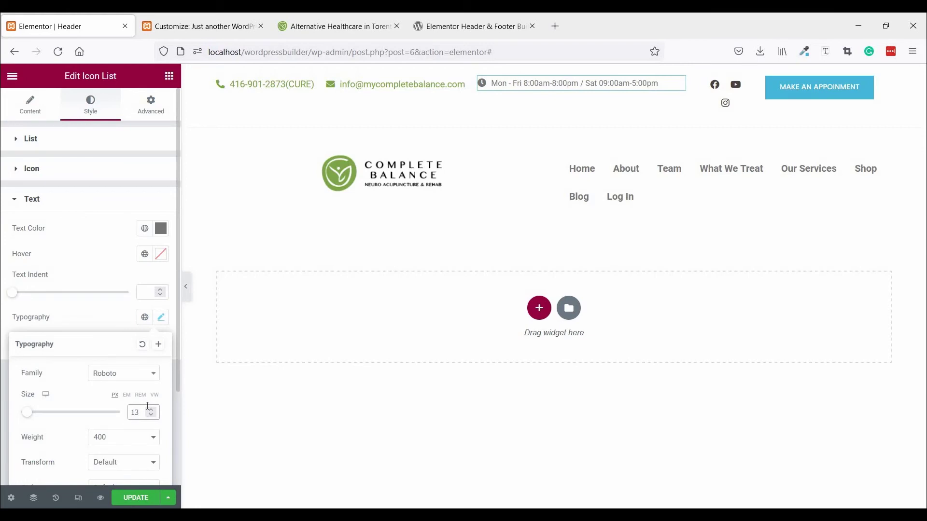
{"action": "type", "text": "px"}
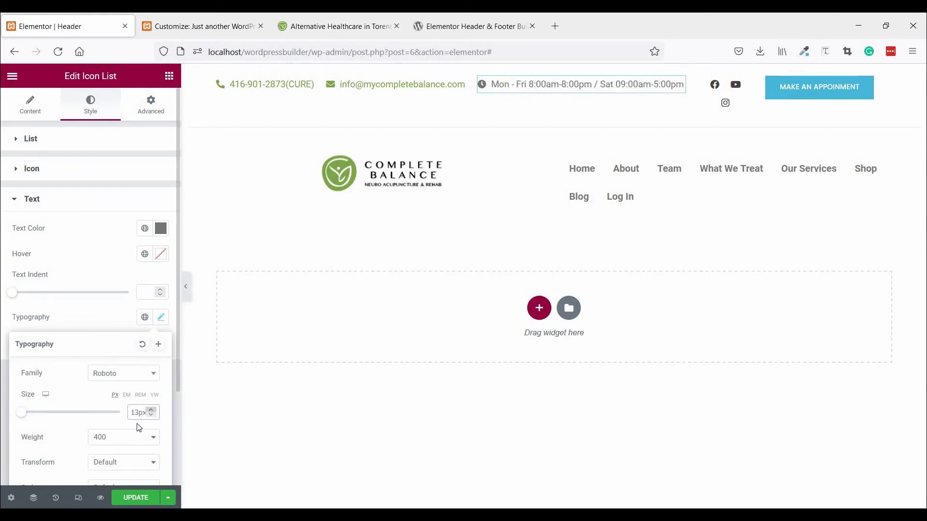
{"action": "left_click", "coordinate": [29, 413]}
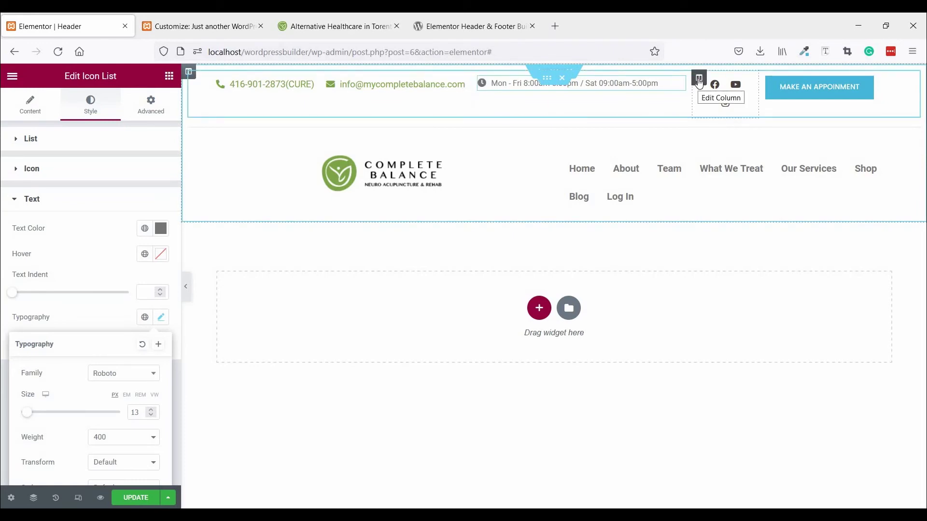
Step: Set the social icons column width to 11% and the appointment button column width to 19%
{"action": "left_click", "coordinate": [698, 79]}
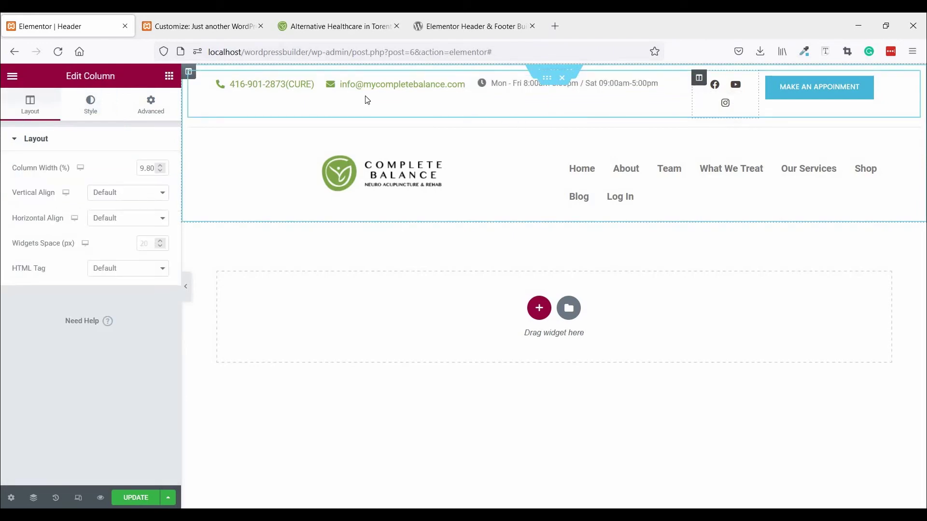
{"action": "left_click", "coordinate": [163, 165]}
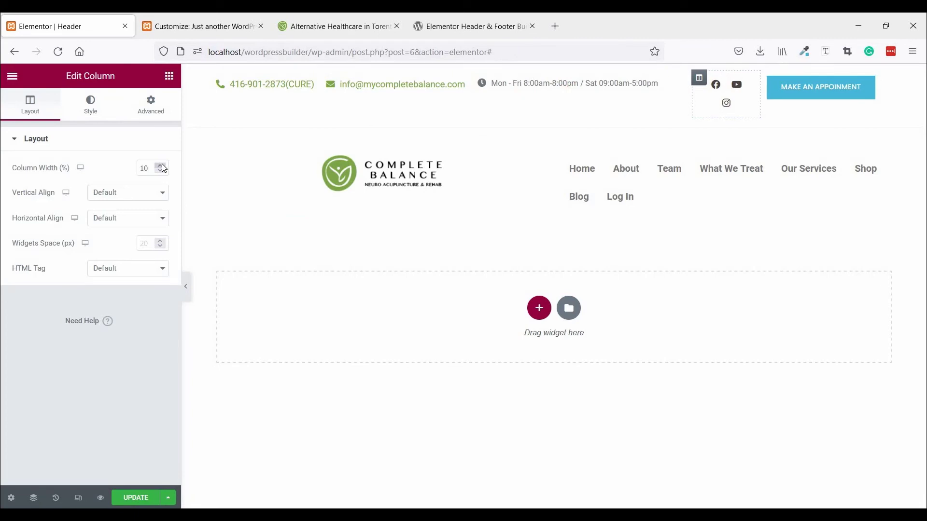
{"action": "left_click", "coordinate": [162, 165]}
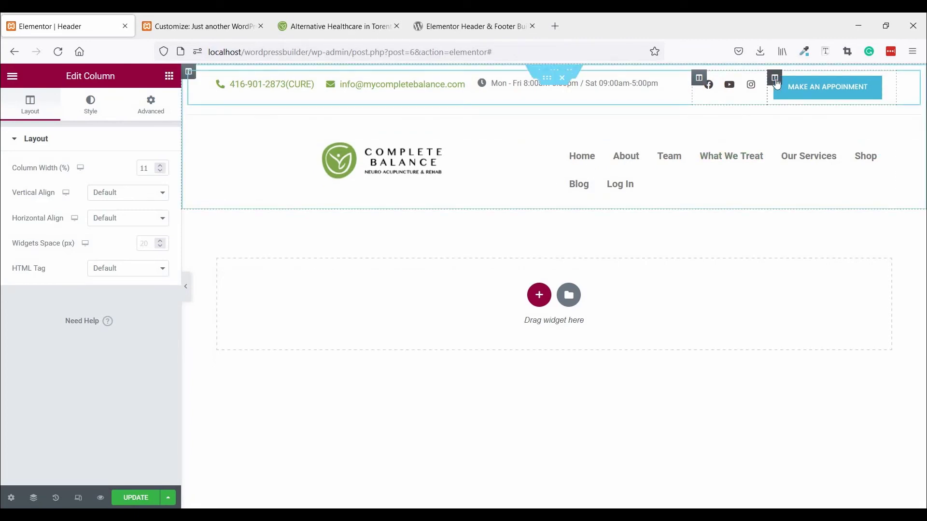
{"action": "left_click", "coordinate": [776, 81]}
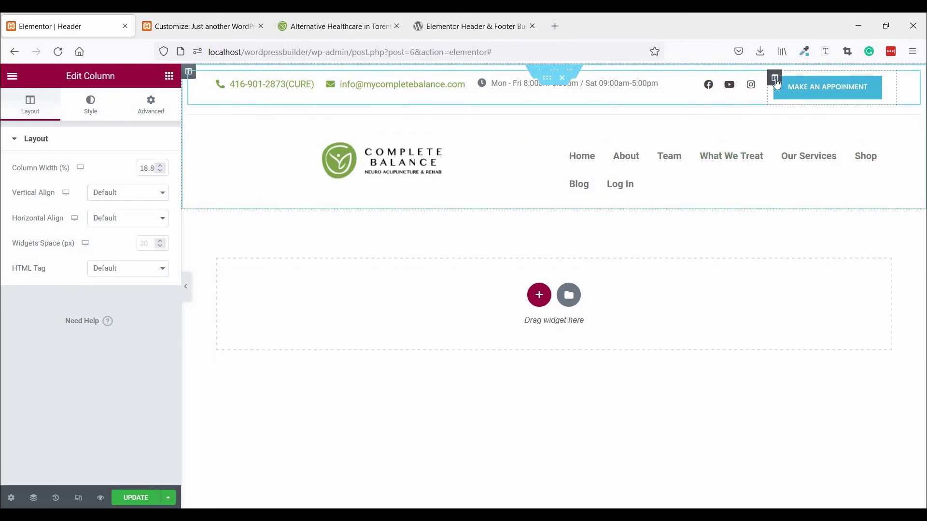
{"action": "left_click", "coordinate": [159, 165]}
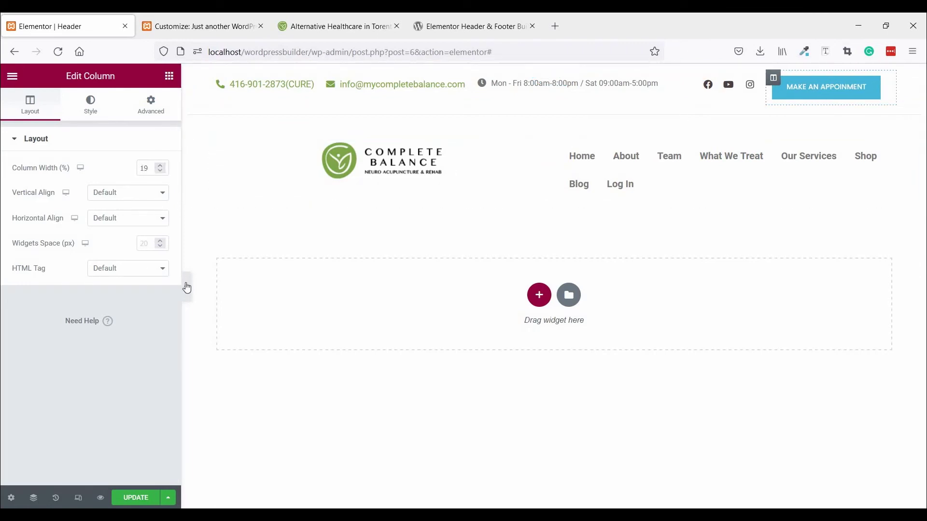
Step: Preview the header at full width and compare its contact bar spacing with the reference clinic website
{"action": "left_click", "coordinate": [185, 288]}
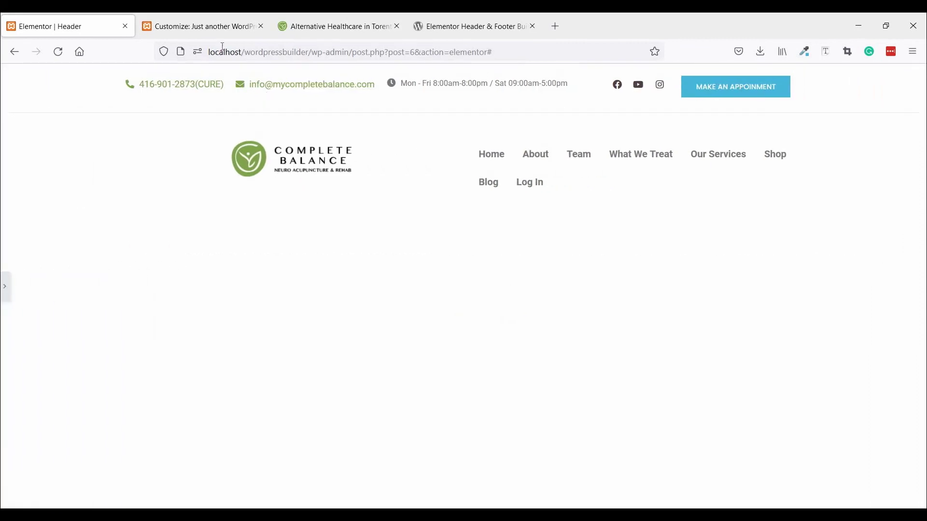
{"action": "left_click", "coordinate": [309, 24]}
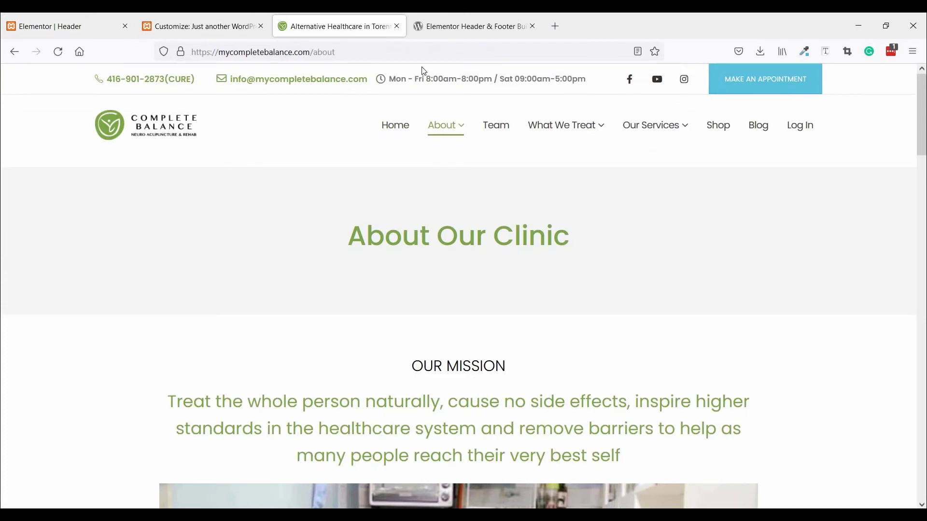
{"action": "left_click", "coordinate": [86, 25]}
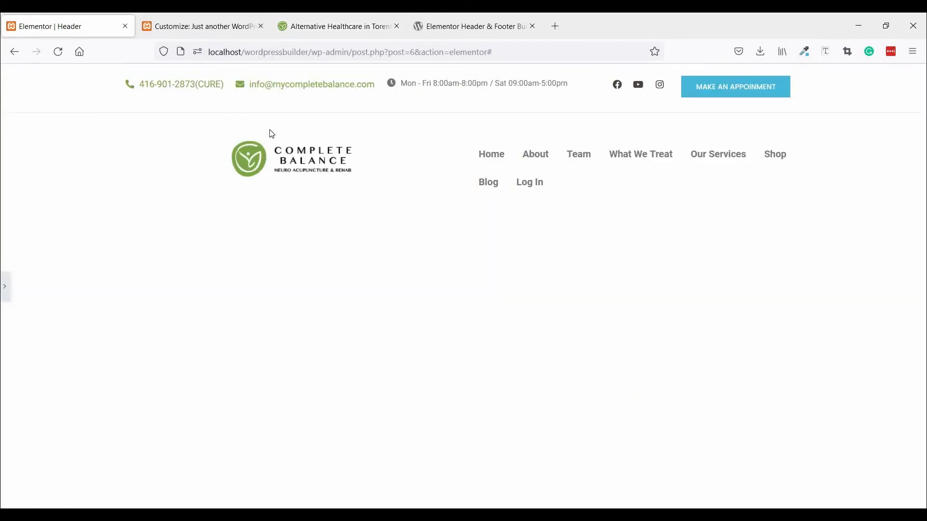
{"action": "left_click", "coordinate": [7, 287]}
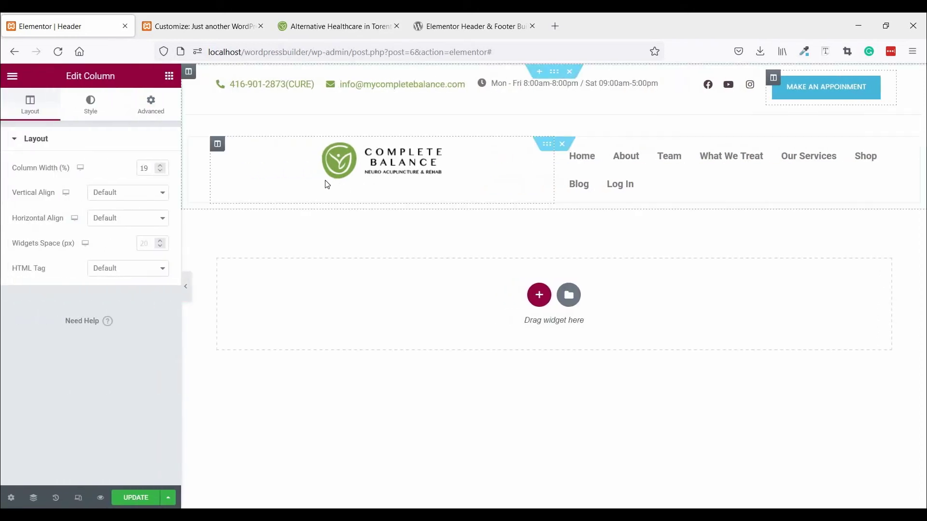
Step: Set the logo column's width to 38% and preview the header at full width
{"action": "left_click", "coordinate": [218, 144]}
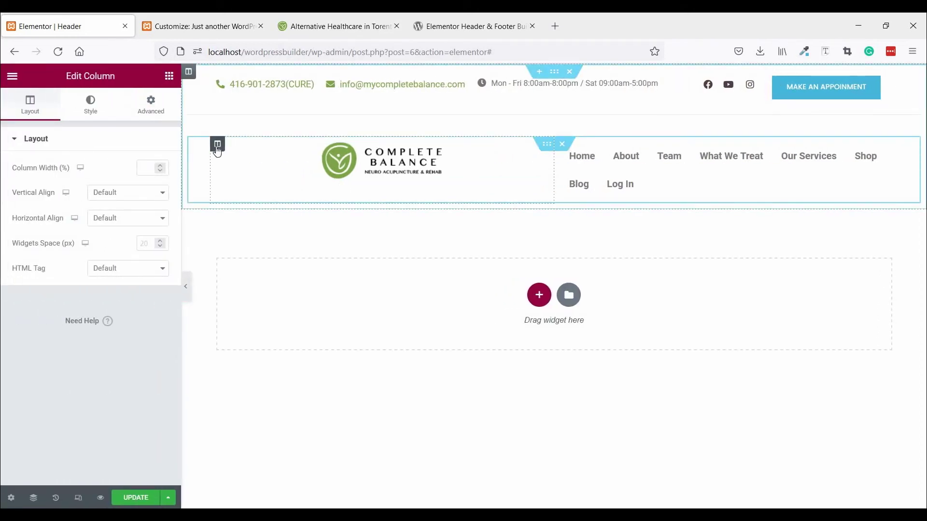
{"action": "type", "text": "2"}
{"action": "left_click", "coordinate": [161, 166]}
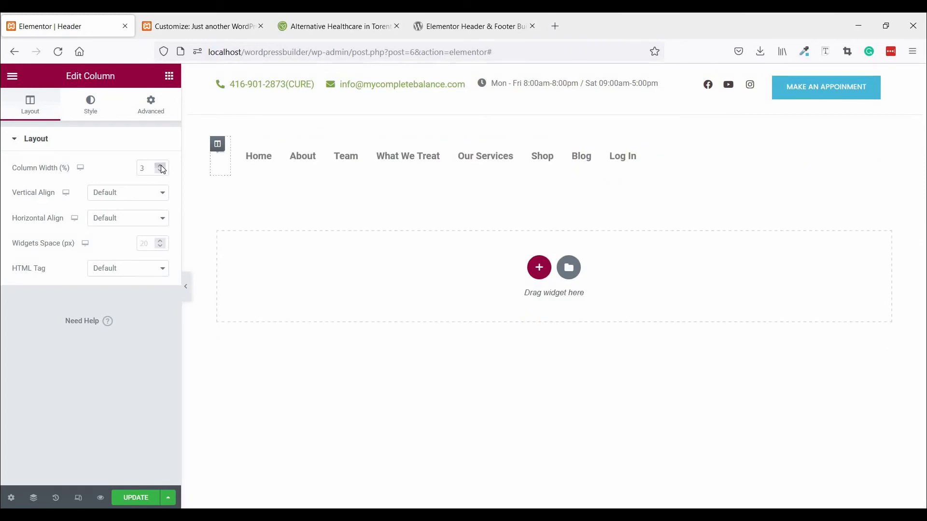
{"action": "left_click", "coordinate": [161, 166]}
{"action": "left_click", "coordinate": [162, 166]}
{"action": "left_click", "coordinate": [161, 166]}
{"action": "left_click", "coordinate": [161, 166]}
{"action": "left_click", "coordinate": [161, 166]}
{"action": "left_click", "coordinate": [161, 166]}
{"action": "left_click", "coordinate": [162, 166]}
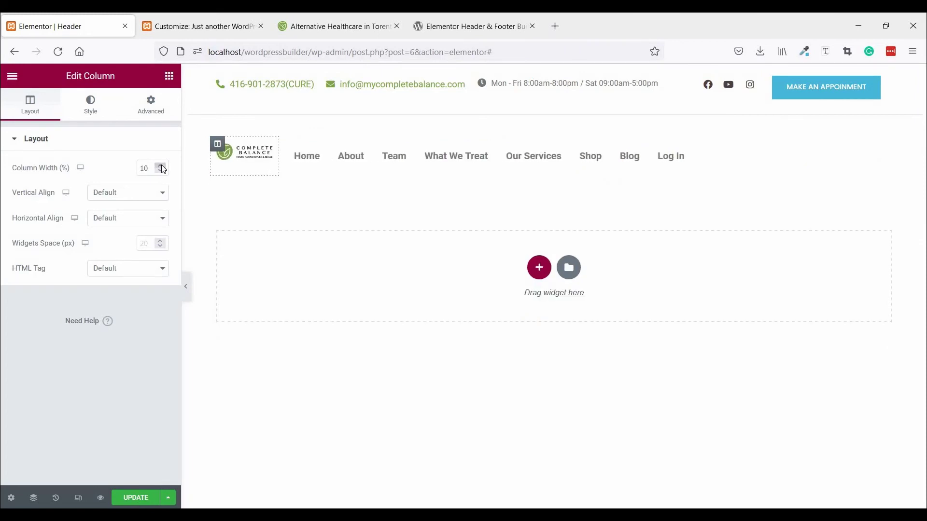
{"action": "left_click", "coordinate": [162, 167]}
{"action": "left_click", "coordinate": [161, 166]}
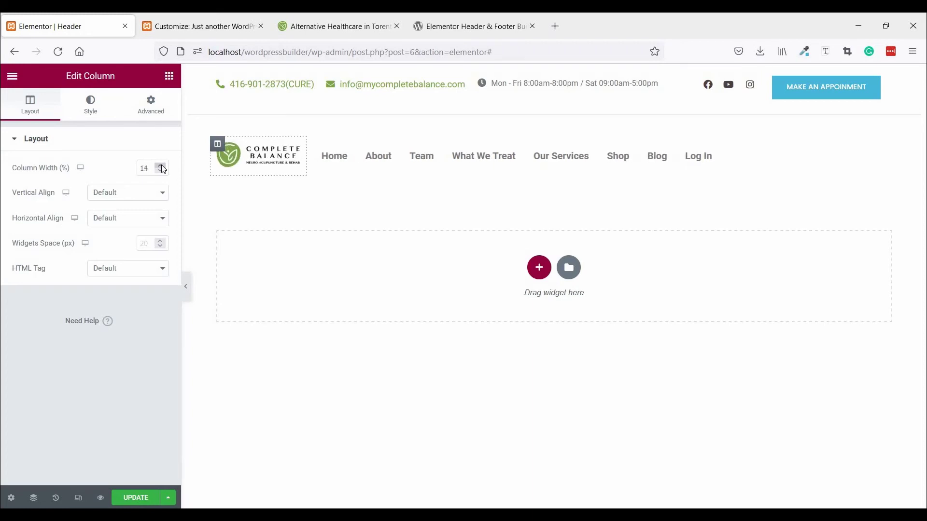
{"action": "left_click", "coordinate": [161, 167]}
{"action": "left_click", "coordinate": [161, 166]}
{"action": "left_click", "coordinate": [161, 167]}
{"action": "left_click", "coordinate": [161, 167]}
{"action": "left_click", "coordinate": [161, 166]}
{"action": "left_click", "coordinate": [161, 167]}
{"action": "left_click", "coordinate": [161, 166]}
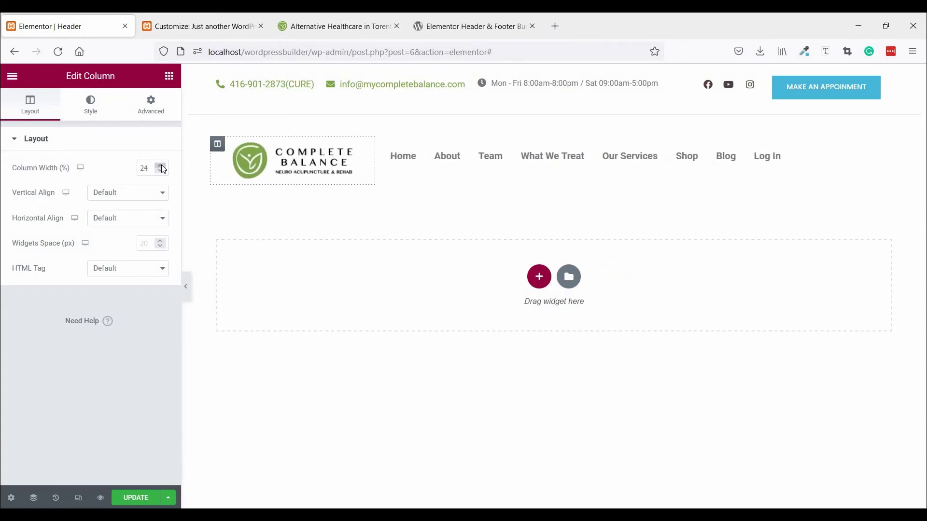
{"action": "left_click", "coordinate": [162, 166]}
{"action": "left_click", "coordinate": [161, 167]}
{"action": "left_click", "coordinate": [162, 167]}
{"action": "left_click", "coordinate": [161, 167]}
{"action": "left_click", "coordinate": [161, 167]}
{"action": "left_click", "coordinate": [161, 167]}
{"action": "left_click", "coordinate": [161, 167]}
{"action": "left_click", "coordinate": [161, 166]}
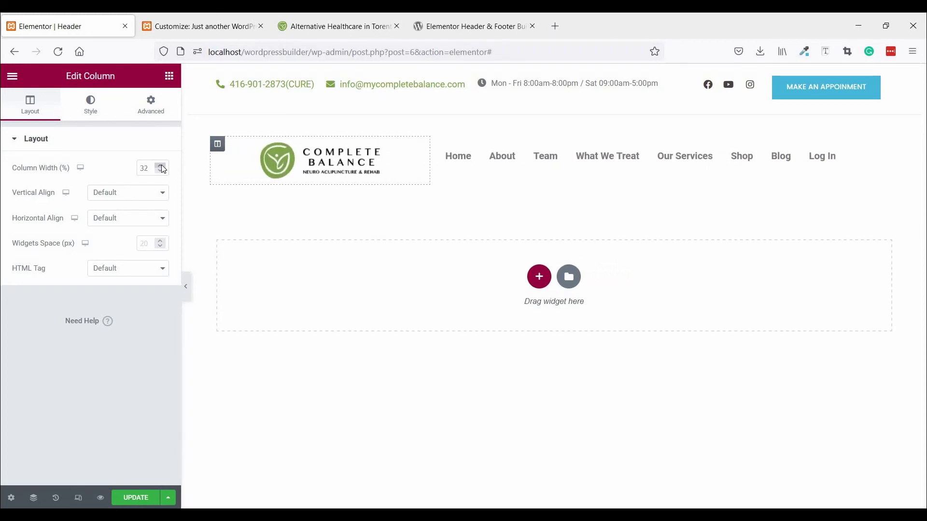
{"action": "left_click", "coordinate": [162, 167]}
{"action": "left_click", "coordinate": [162, 166]}
{"action": "left_click", "coordinate": [162, 167]}
{"action": "left_click", "coordinate": [162, 166]}
{"action": "left_click", "coordinate": [161, 167]}
{"action": "left_click", "coordinate": [162, 167]}
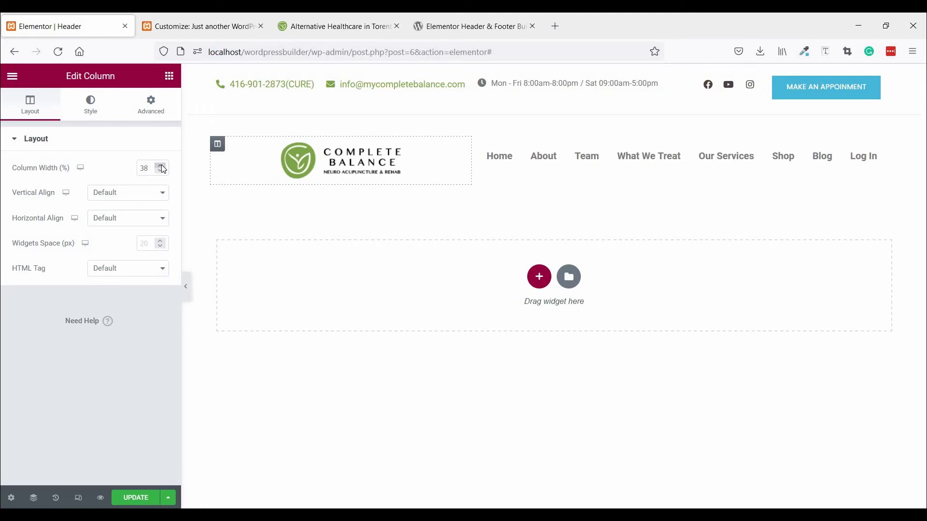
{"action": "left_click", "coordinate": [161, 166]}
{"action": "left_click", "coordinate": [162, 171]}
{"action": "left_click", "coordinate": [188, 286]}
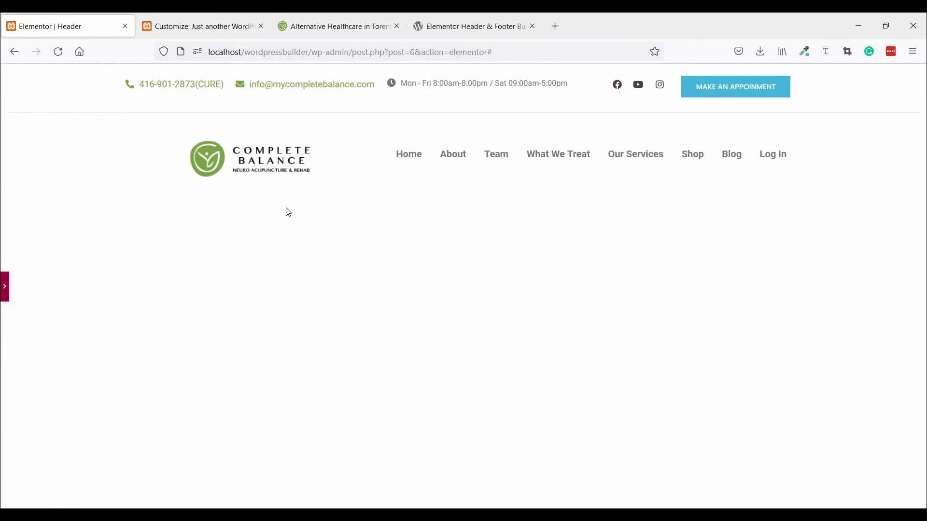
Step: Align the site logo to the left of its column and preview the header at full width
{"action": "left_click", "coordinate": [5, 286]}
{"action": "left_click", "coordinate": [316, 167]}
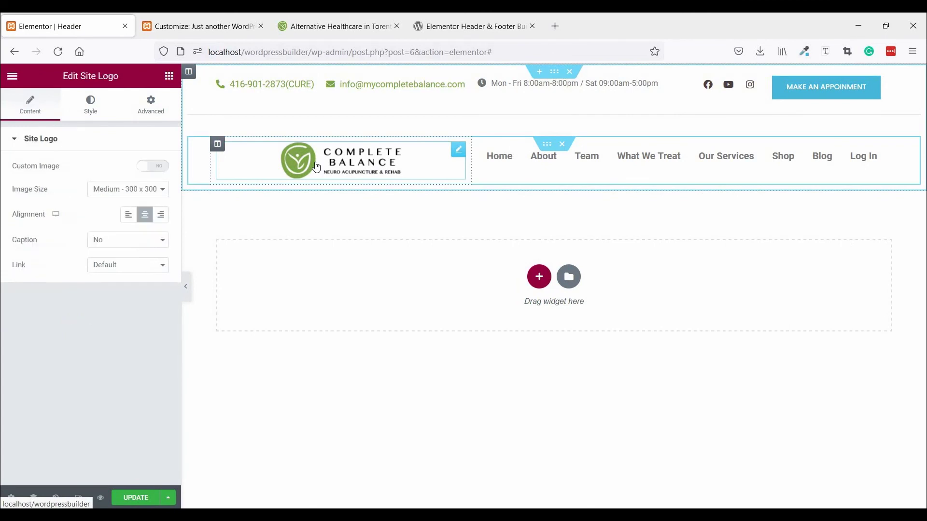
{"action": "left_click", "coordinate": [128, 215]}
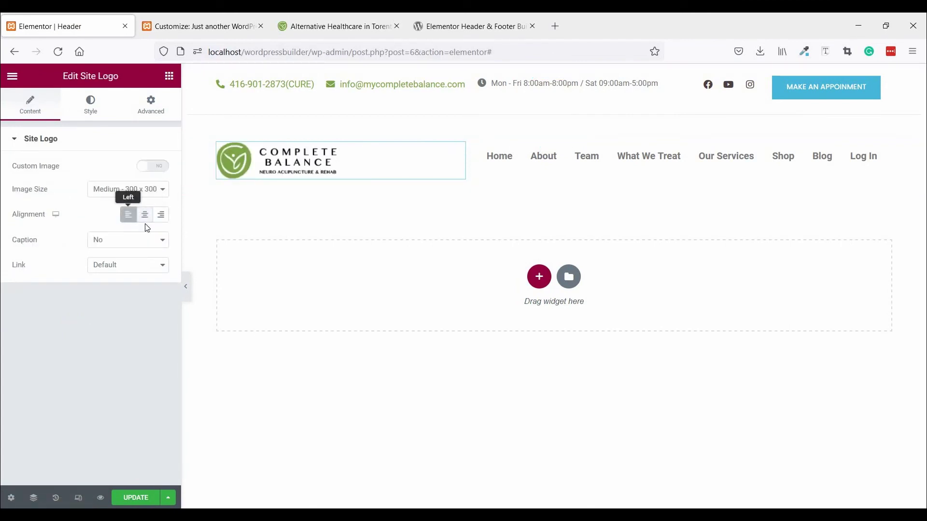
{"action": "left_click", "coordinate": [186, 289]}
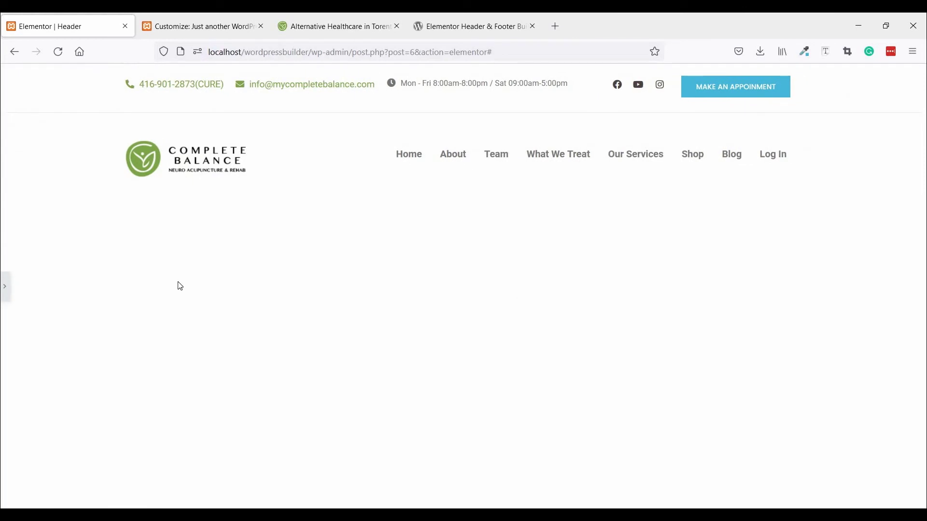
{"action": "left_click", "coordinate": [4, 293]}
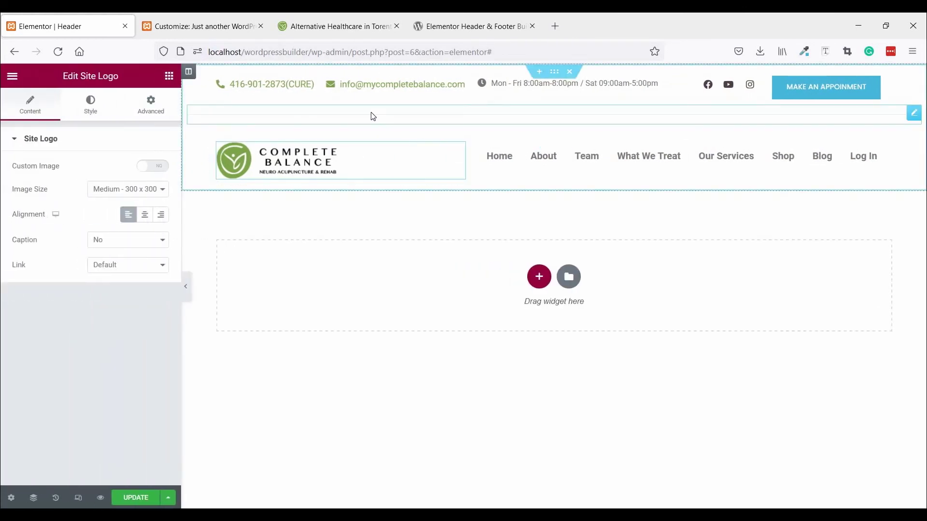
Step: Unlink the divider's margin values and set its top margin to -25 px
{"action": "left_click", "coordinate": [372, 117]}
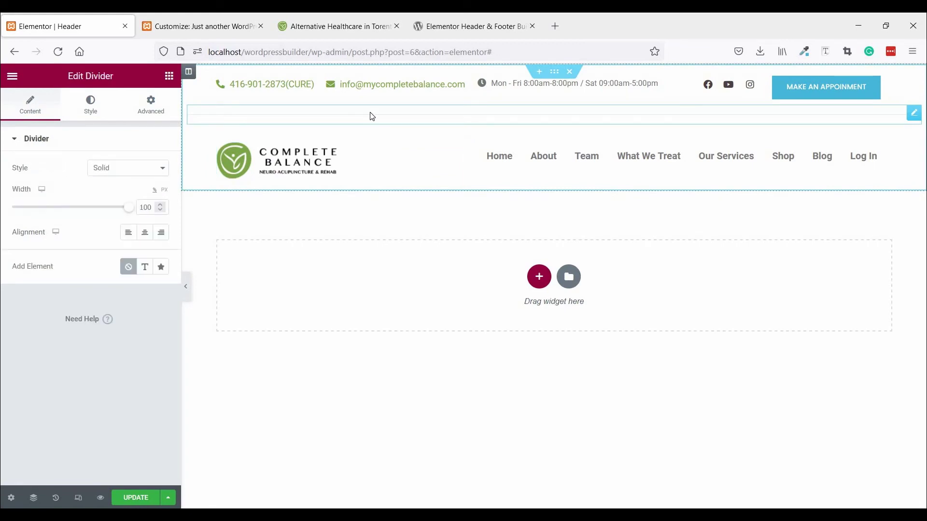
{"action": "left_click", "coordinate": [151, 109]}
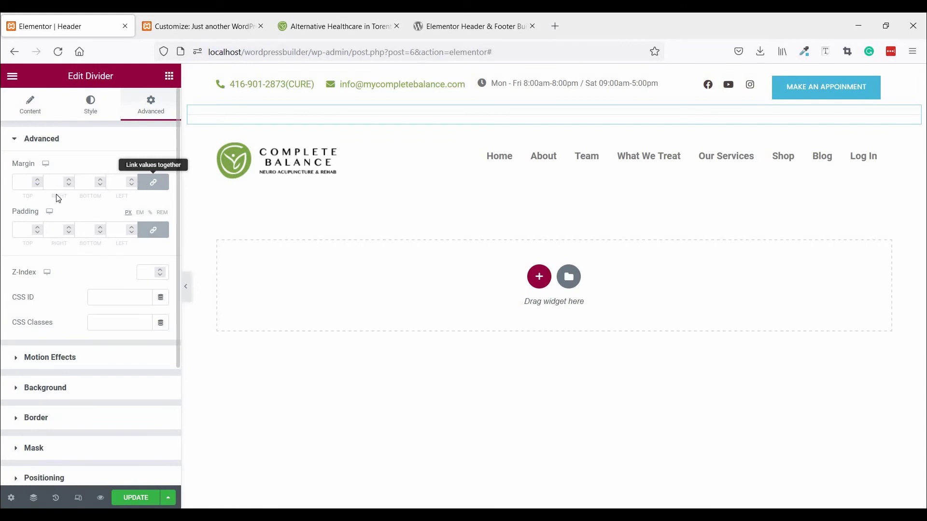
{"action": "left_click", "coordinate": [38, 186]}
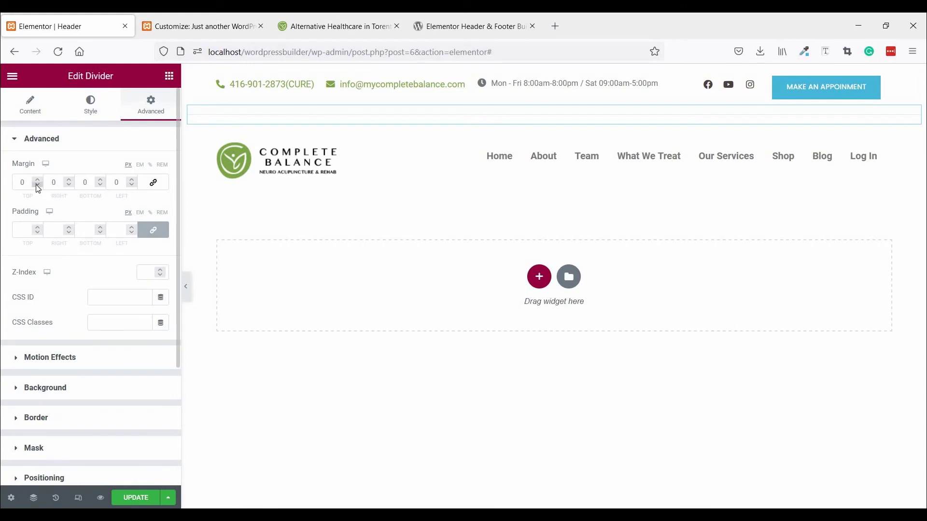
{"action": "scroll", "coordinate": [38, 189], "scroll_direction": "down", "scroll_amount": 18}
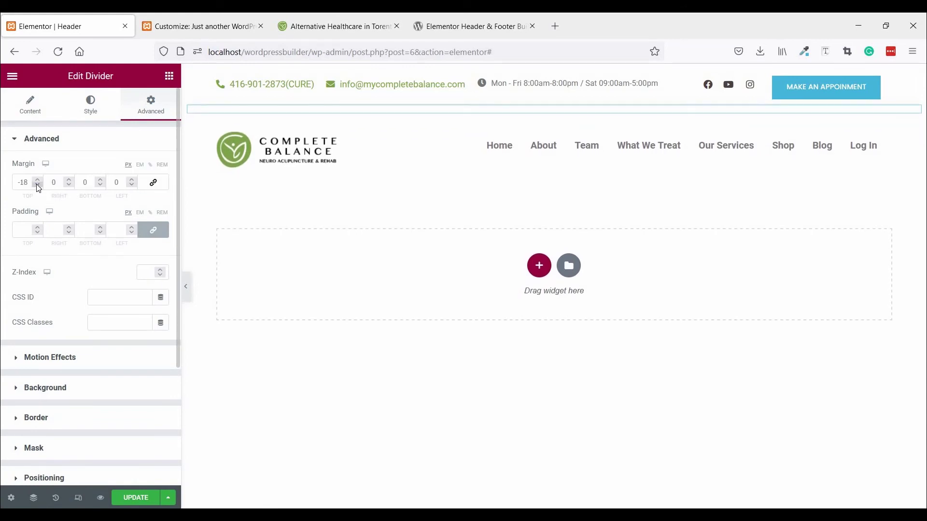
{"action": "scroll", "coordinate": [38, 188], "scroll_direction": "down", "scroll_amount": 5}
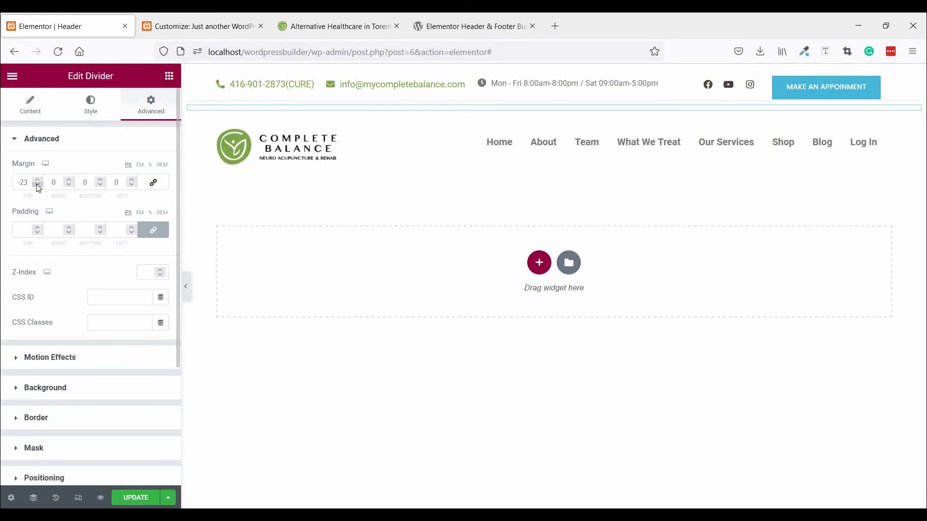
{"action": "scroll", "coordinate": [38, 188], "scroll_direction": "down", "scroll_amount": 2}
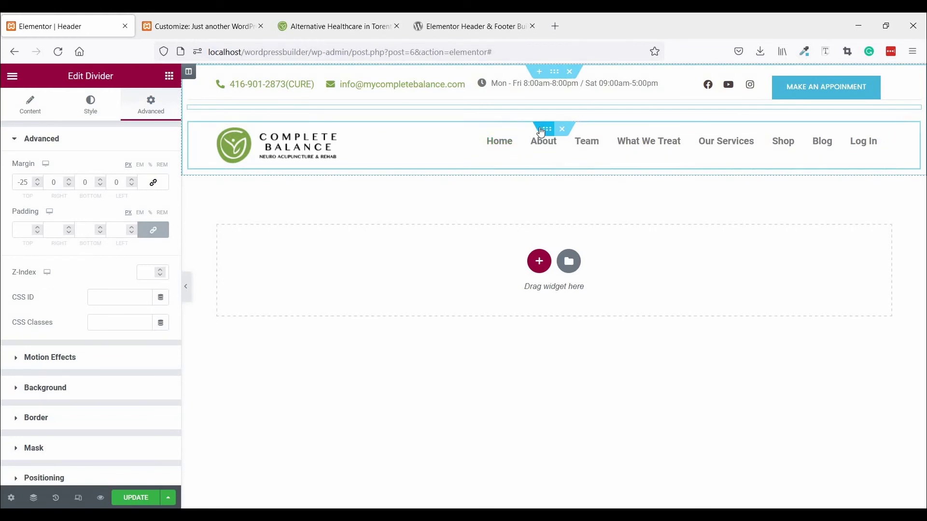
Step: Unlink the margins of the inner section holding the logo and menu, set its top margin to -35 px, and update the header
{"action": "left_click", "coordinate": [545, 130]}
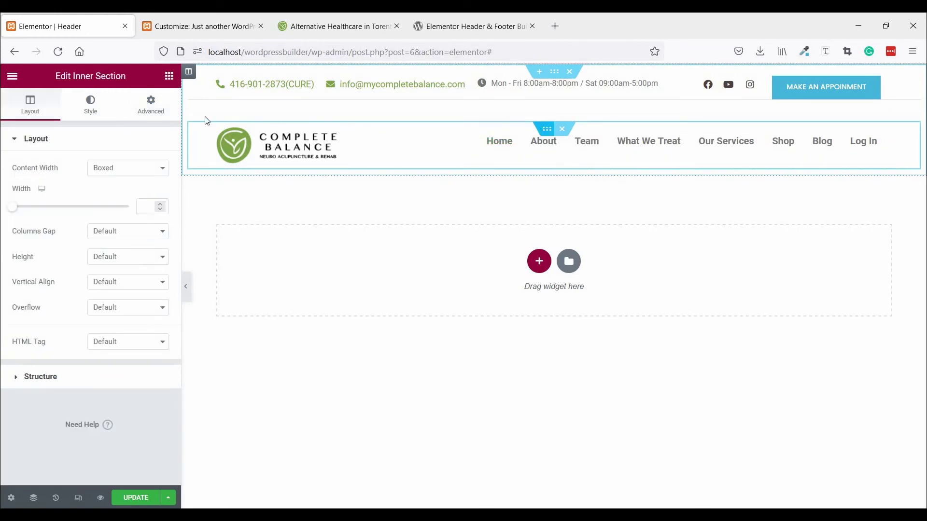
{"action": "left_click", "coordinate": [150, 104]}
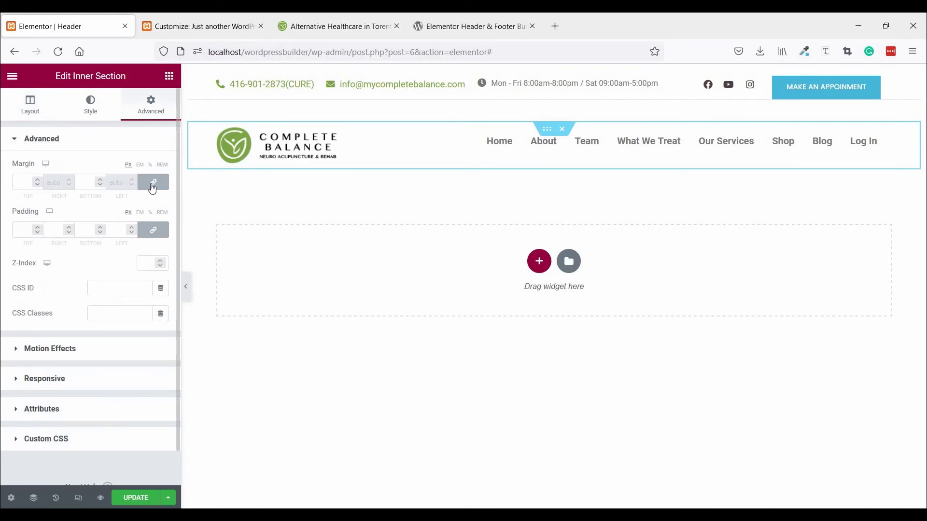
{"action": "left_click", "coordinate": [153, 185]}
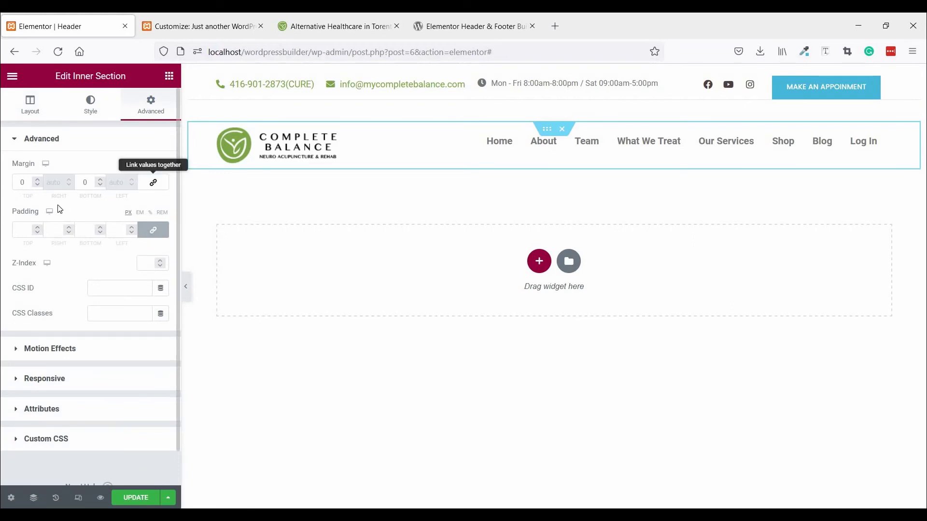
{"action": "left_click", "coordinate": [37, 185]}
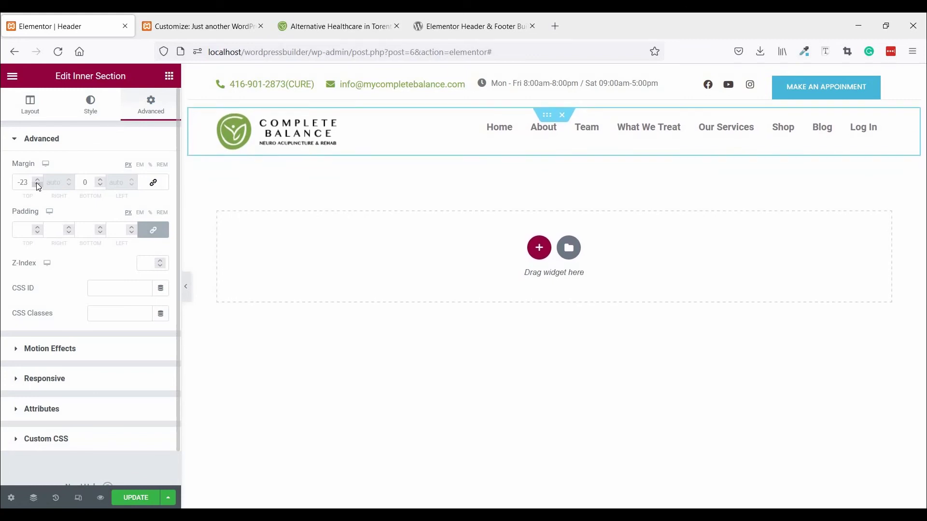
{"action": "left_click", "coordinate": [36, 184]}
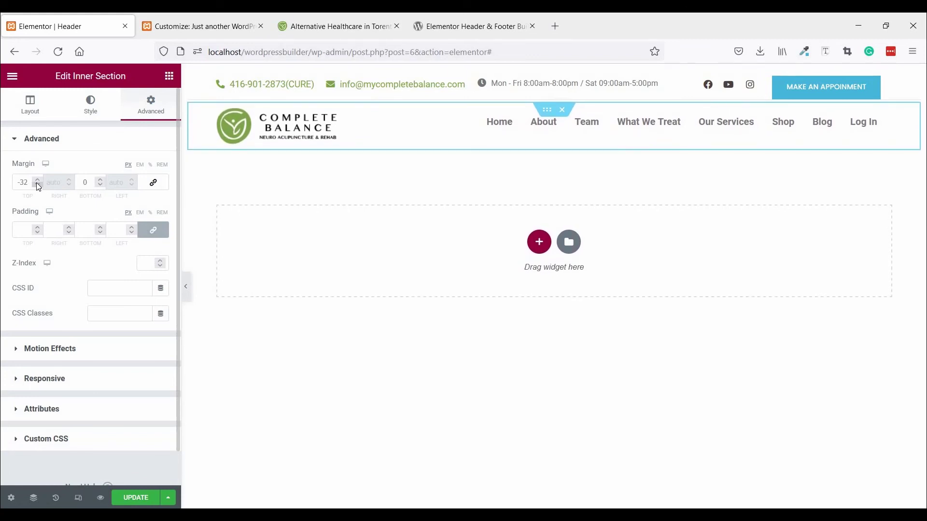
{"action": "left_click", "coordinate": [37, 184]}
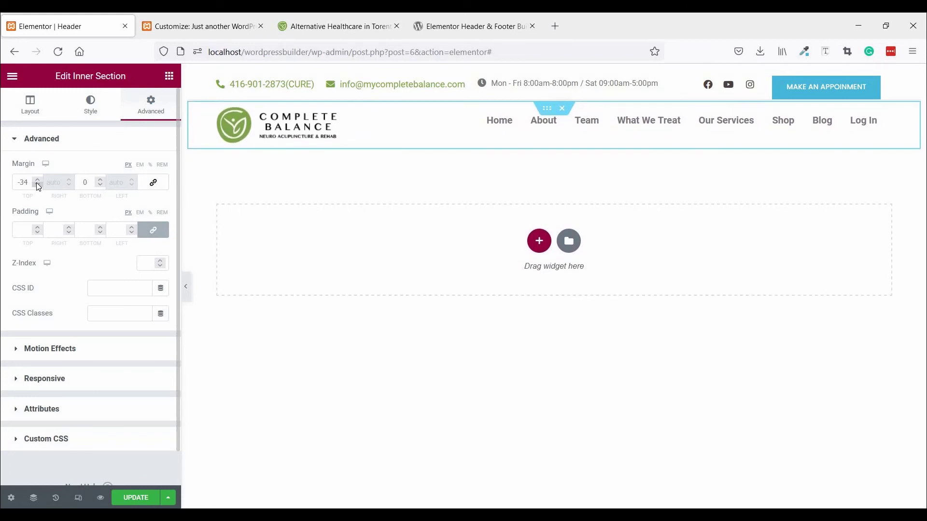
{"action": "left_click", "coordinate": [137, 500]}
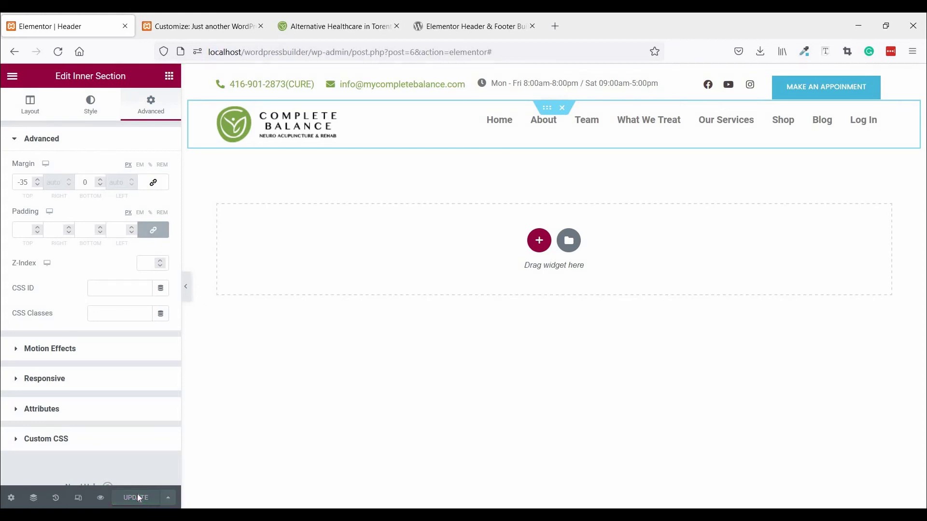
Step: Compare the spacing with the reference clinic website, set the logo and menu section's top margin to -30 px, and update the header
{"action": "left_click", "coordinate": [350, 26]}
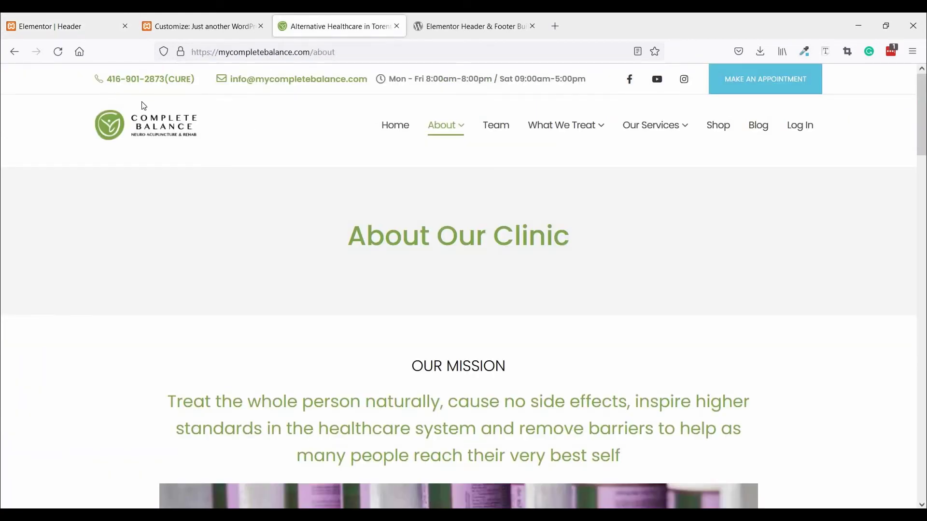
{"action": "left_click", "coordinate": [72, 26]}
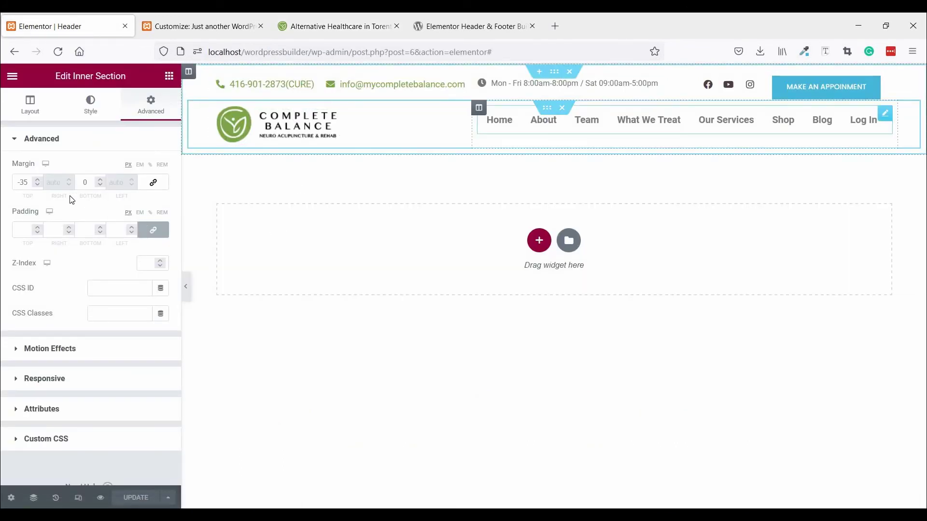
{"action": "left_click", "coordinate": [38, 185]}
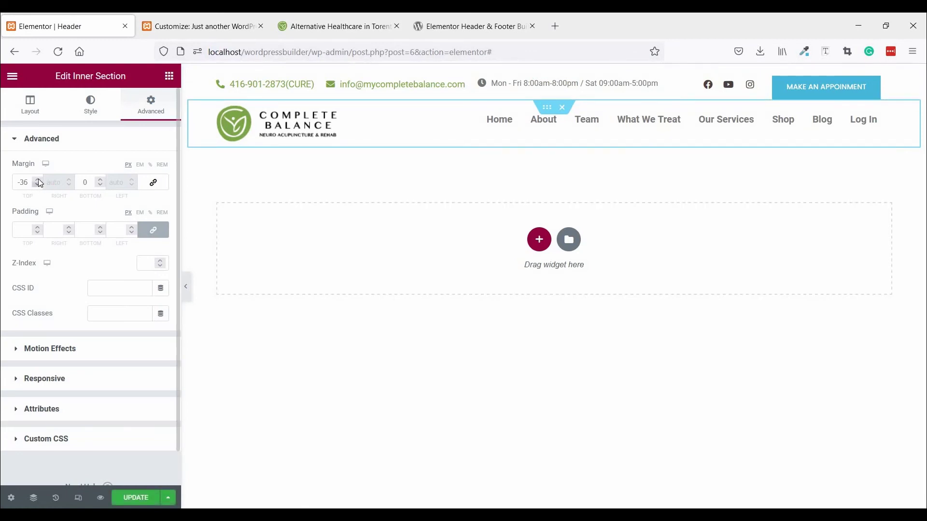
{"action": "left_click", "coordinate": [38, 179]}
{"action": "left_click", "coordinate": [38, 179]}
{"action": "left_click", "coordinate": [38, 179]}
{"action": "left_click", "coordinate": [38, 179]}
{"action": "left_click", "coordinate": [38, 179]}
{"action": "left_click", "coordinate": [38, 179]}
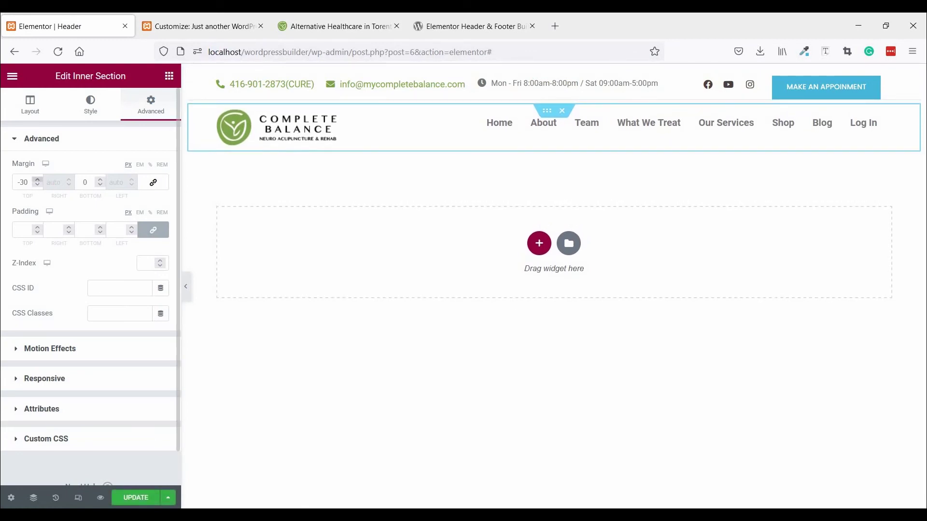
{"action": "left_click", "coordinate": [140, 498]}
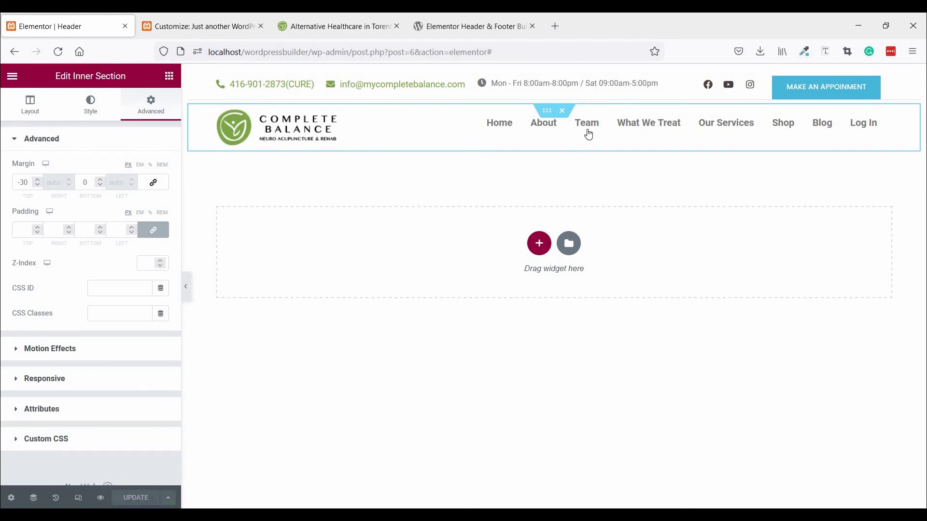
Step: Open the navigation menu's style settings, inspect the reference website's Home link with Font Finder, and copy its hover colour code
{"action": "left_click", "coordinate": [606, 125]}
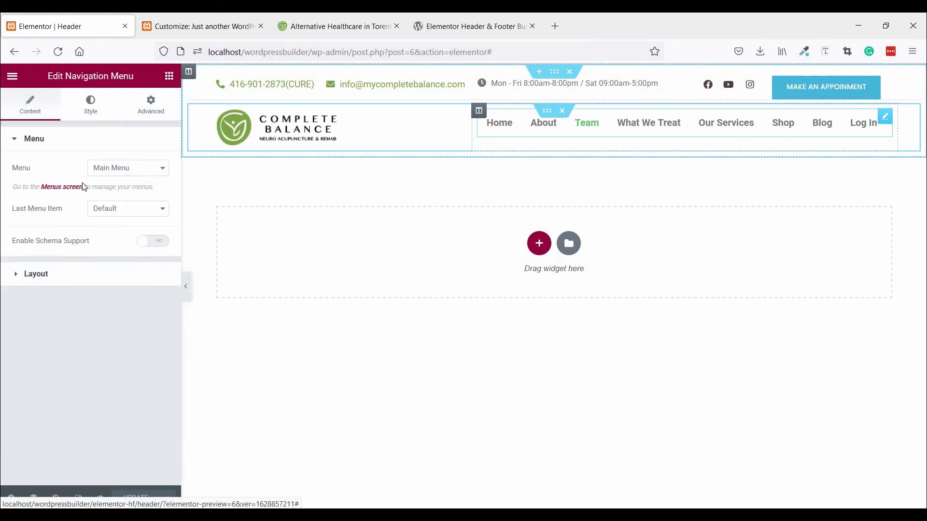
{"action": "left_click", "coordinate": [96, 113]}
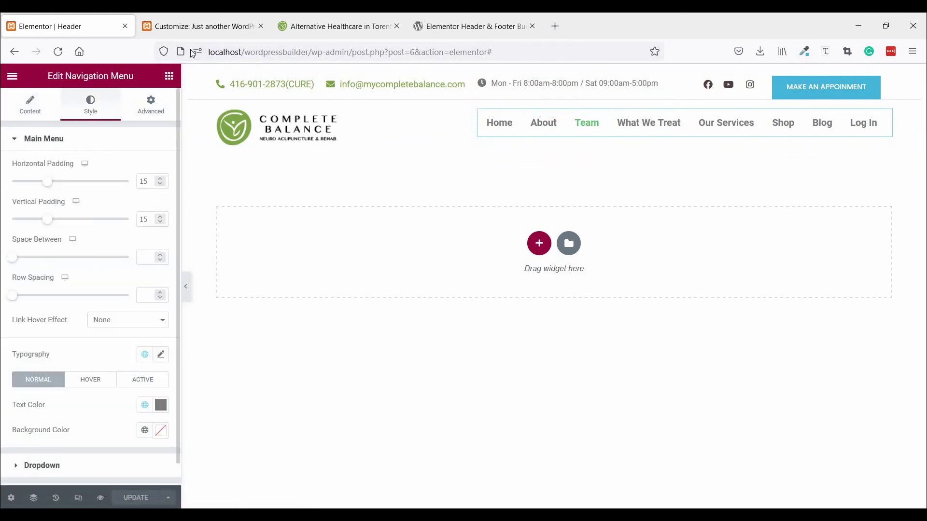
{"action": "left_click", "coordinate": [389, 29]}
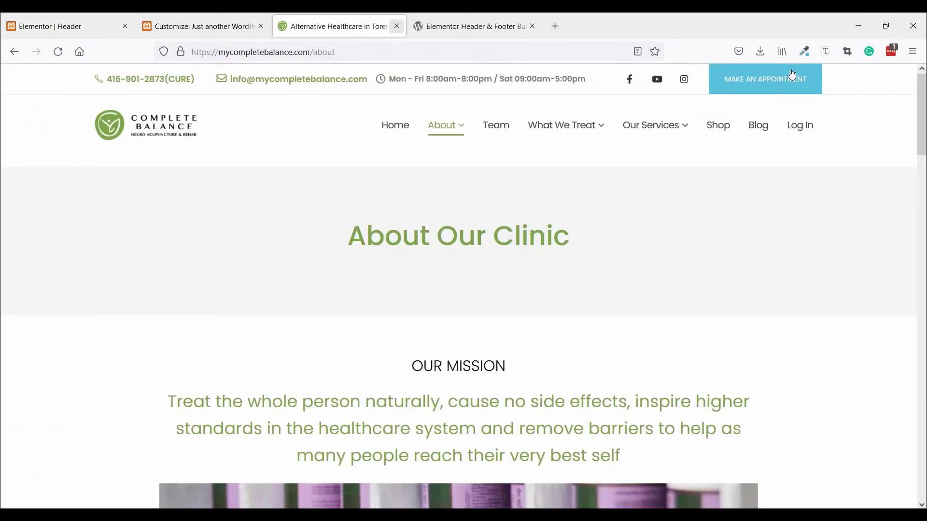
{"action": "left_click", "coordinate": [826, 50]}
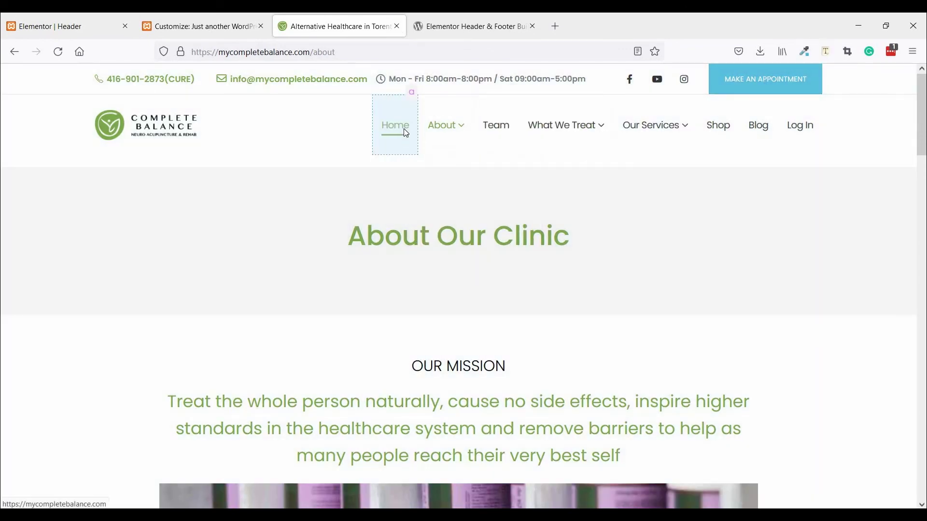
{"action": "left_click", "coordinate": [404, 130]}
{"action": "left_click_drag", "start_coordinate": [169, 109], "coordinate": [139, 115]}
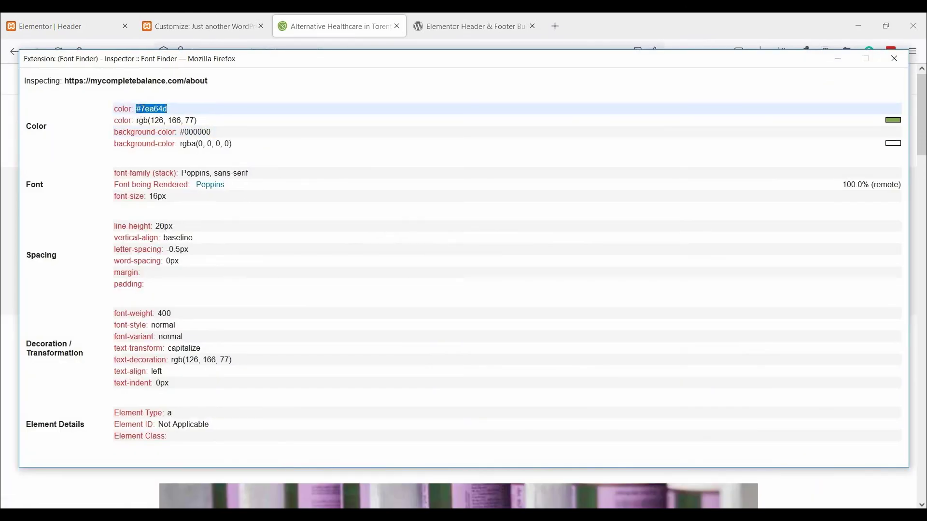
{"action": "right_click", "coordinate": [159, 119]}
{"action": "left_click", "coordinate": [167, 120]}
Step: Back in the Elementor header, set the navigation menu's hover text colour to #7ea64d
{"action": "left_click", "coordinate": [48, 26]}
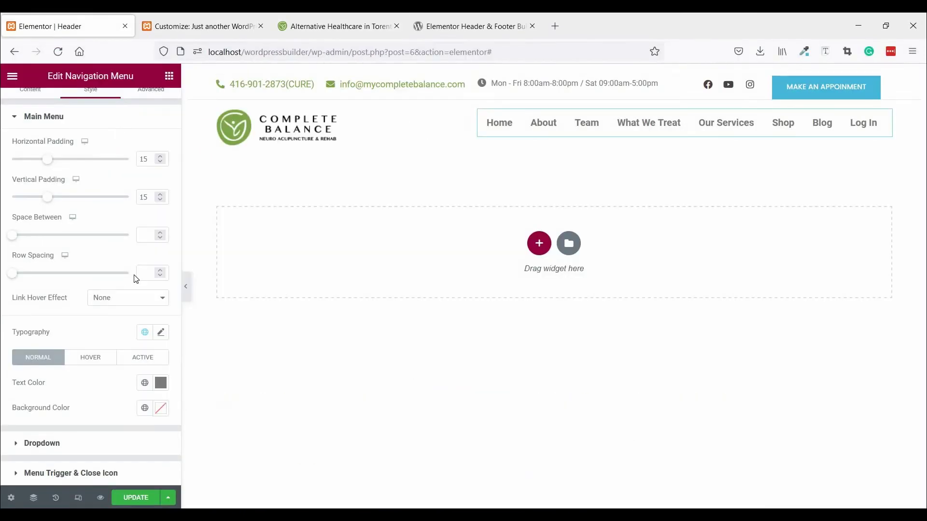
{"action": "left_click", "coordinate": [93, 362]}
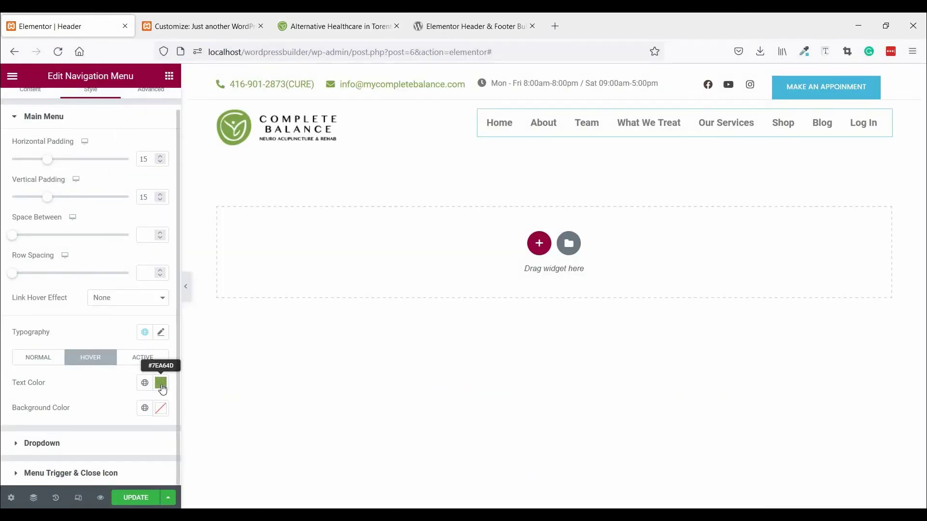
{"action": "left_click", "coordinate": [161, 386]}
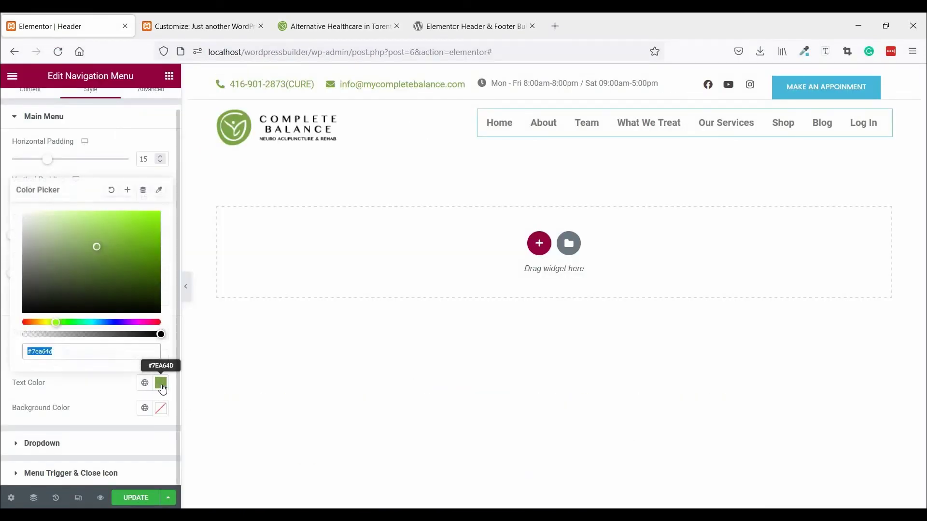
{"action": "left_click", "coordinate": [120, 386]}
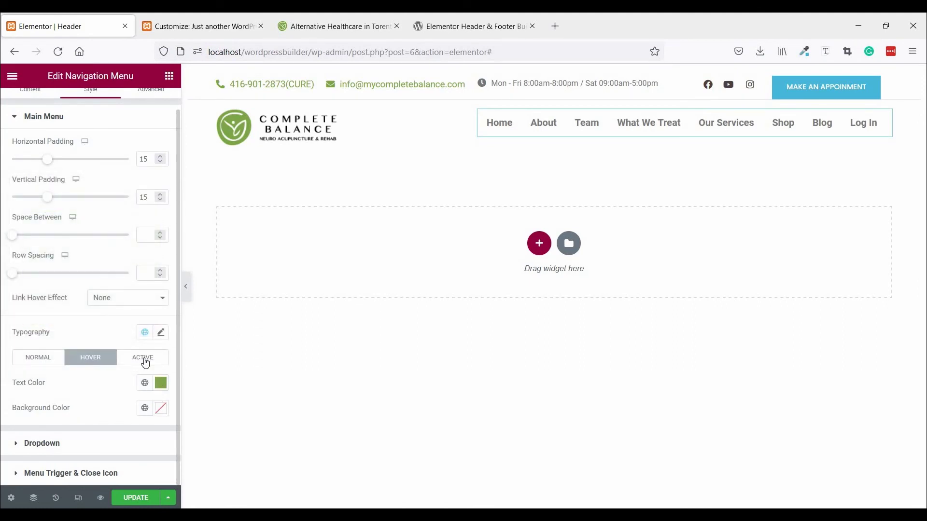
Step: Check the active menu item on the reference clinic website, and set the navigation menu's active text colour to #7ea64d
{"action": "left_click", "coordinate": [322, 30]}
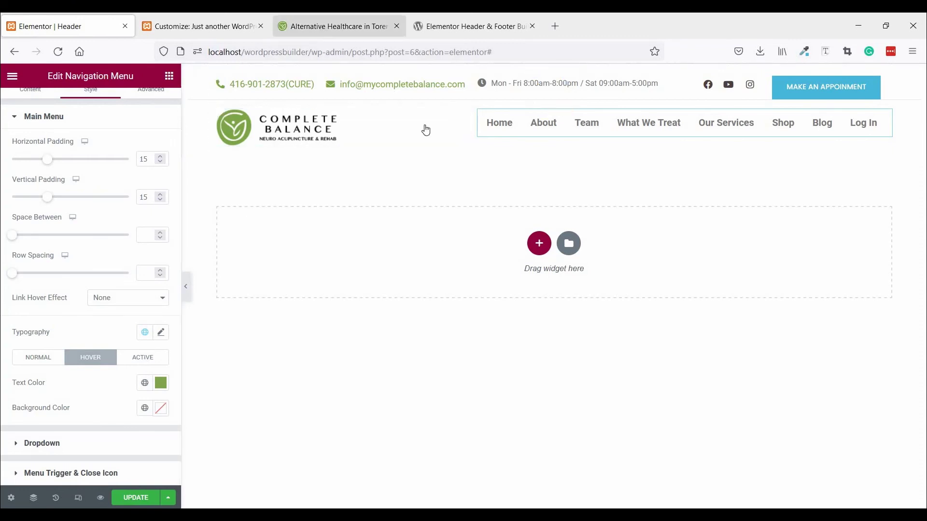
{"action": "mouse_move", "coordinate": [441, 132]}
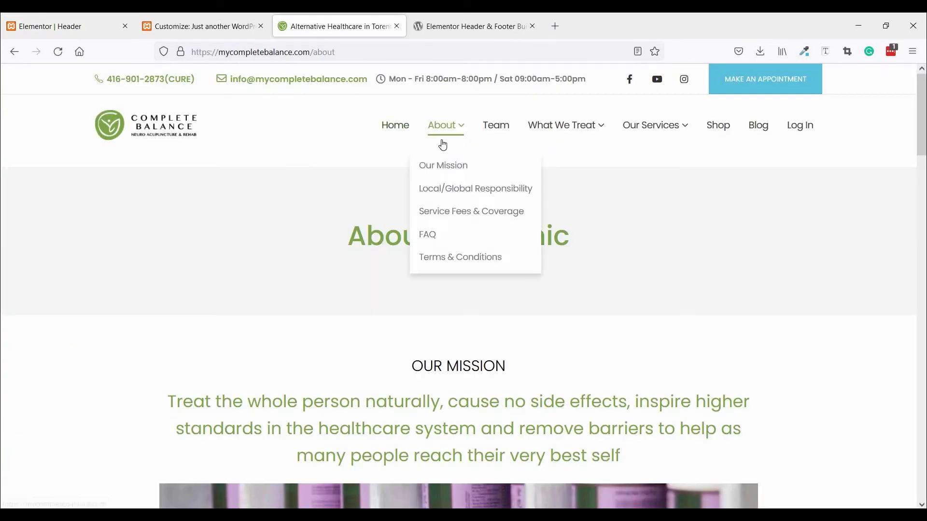
{"action": "left_click", "coordinate": [101, 26]}
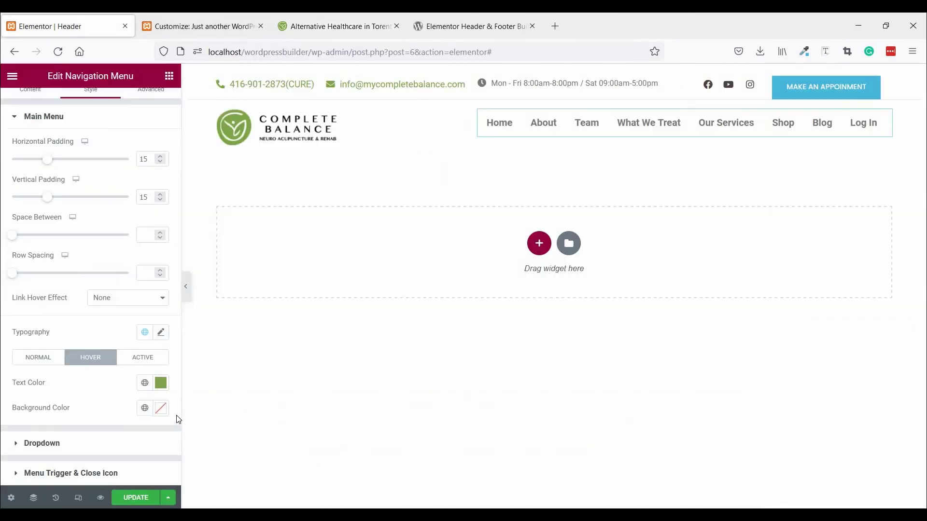
{"action": "left_click", "coordinate": [144, 359]}
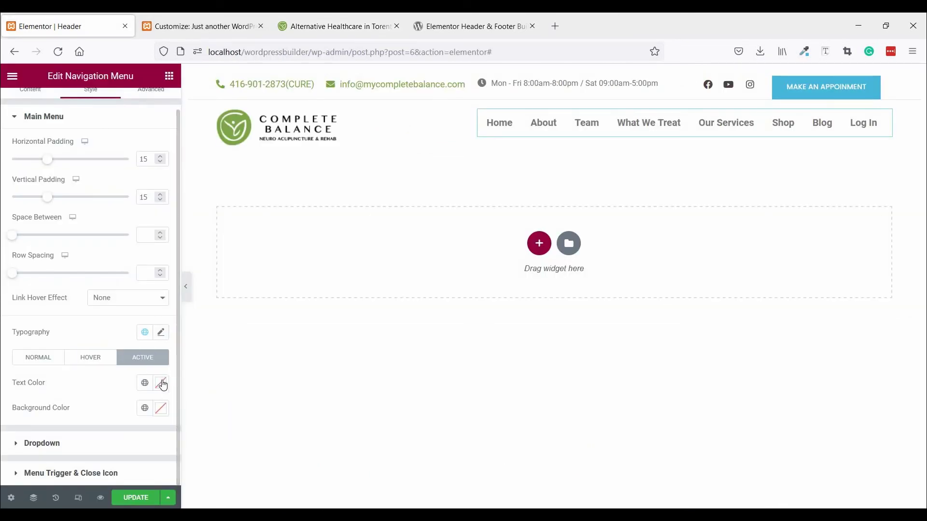
{"action": "left_click", "coordinate": [161, 384]}
{"action": "key", "text": "ctrl+v"}
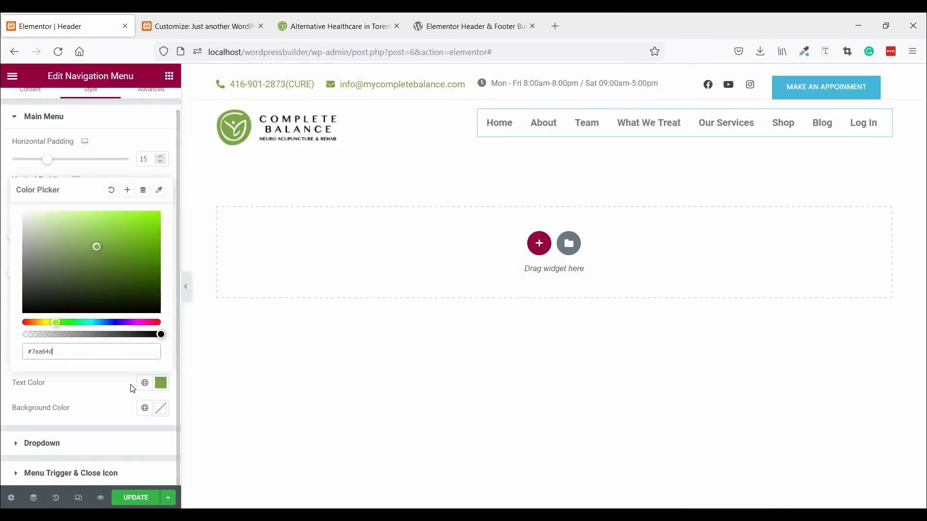
{"action": "left_click", "coordinate": [103, 392]}
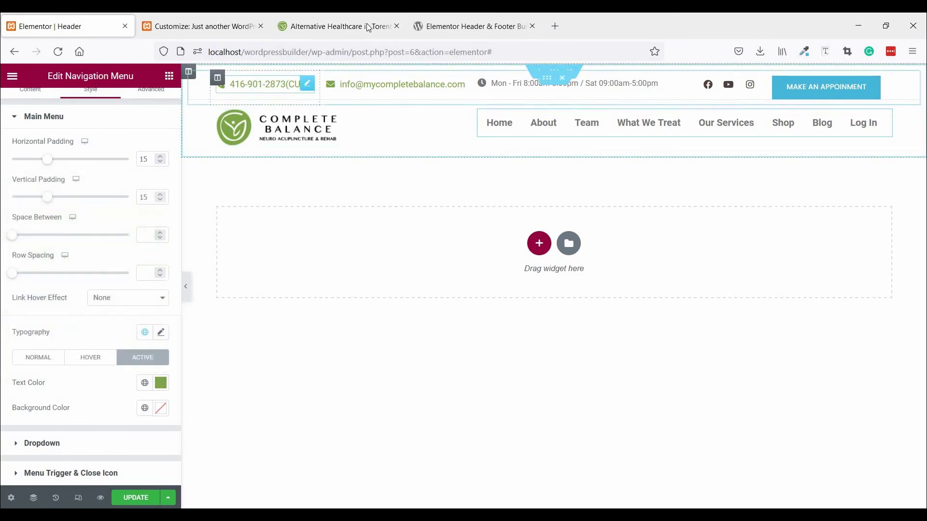
Step: Check the menu's hover style on the reference website, and set the navigation menu's link hover effect to Underline
{"action": "left_click", "coordinate": [333, 26]}
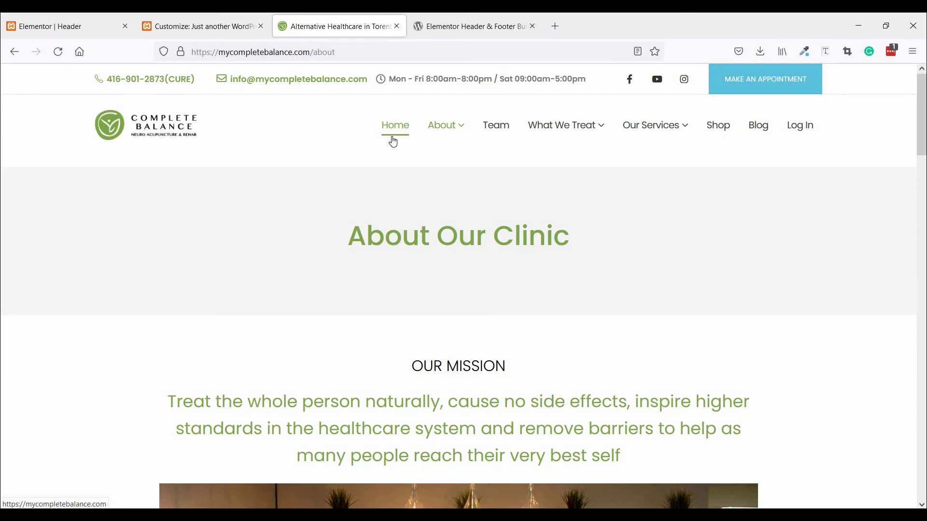
{"action": "left_click", "coordinate": [69, 27]}
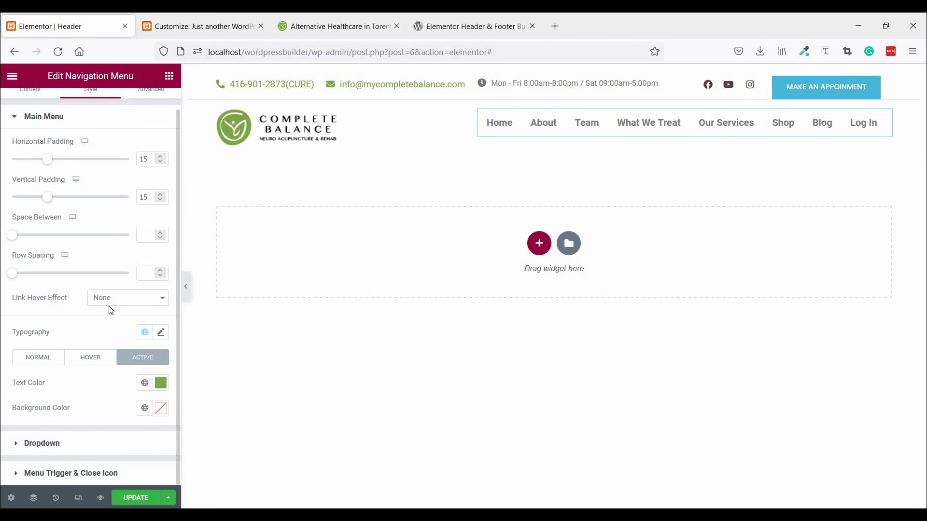
{"action": "left_click", "coordinate": [126, 300]}
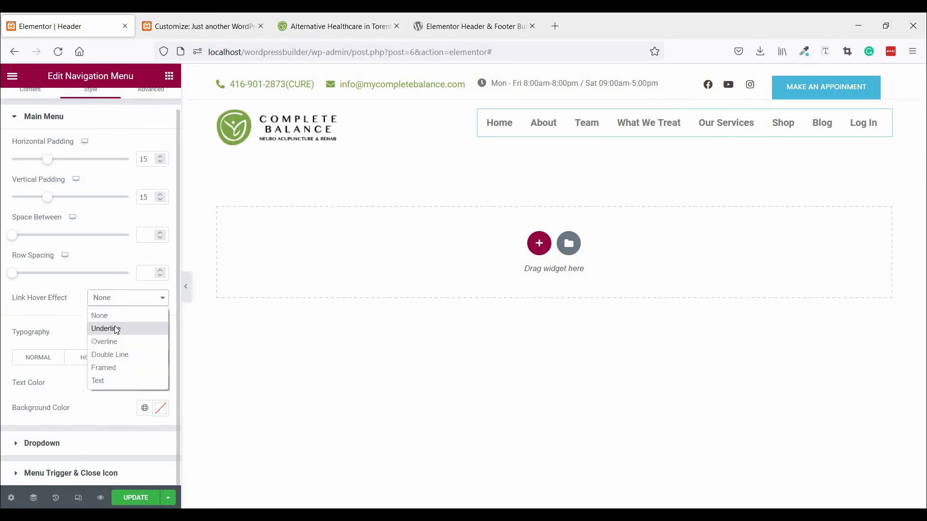
{"action": "left_click", "coordinate": [103, 331]}
{"action": "scroll", "coordinate": [99, 333], "scroll_direction": "down", "scroll_amount": 2}
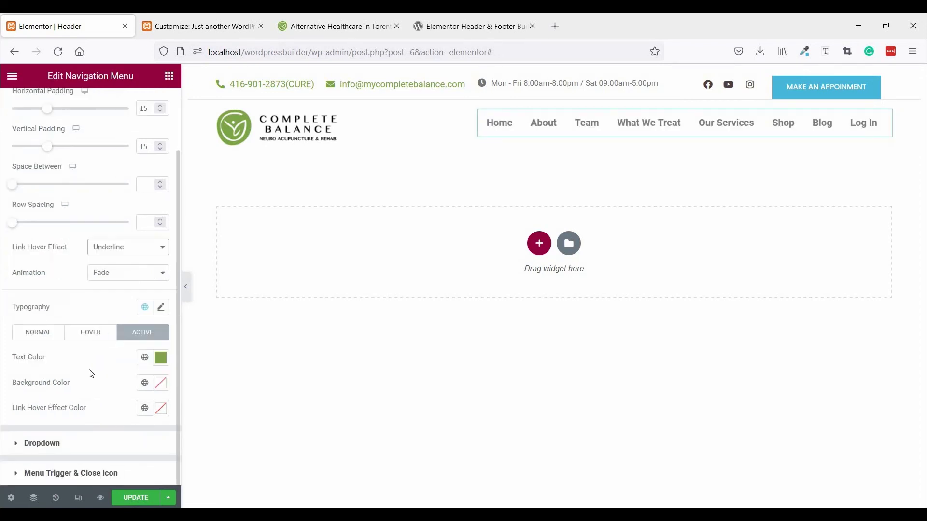
Step: Set the link hover effect colour in the hover state to #7ea64d, update the header, and preview it without the editing panel
{"action": "left_click", "coordinate": [94, 331]}
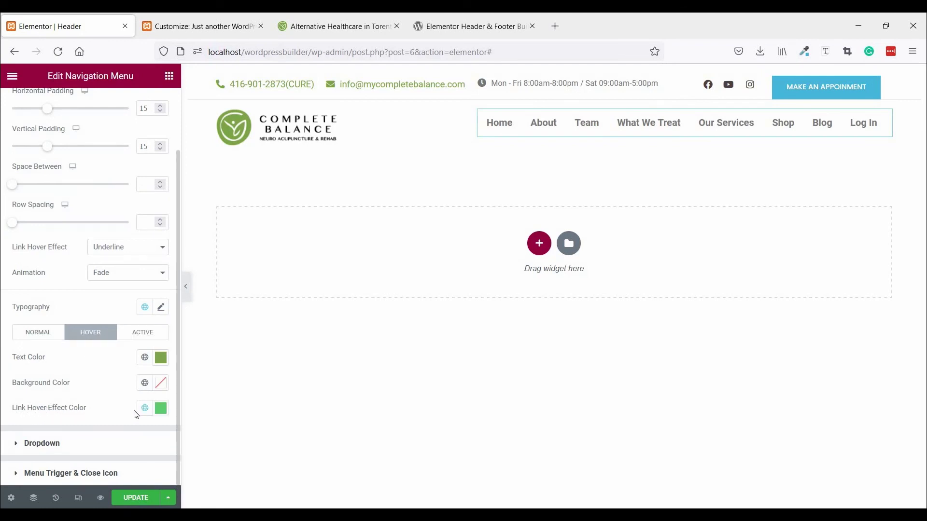
{"action": "left_click", "coordinate": [160, 411]}
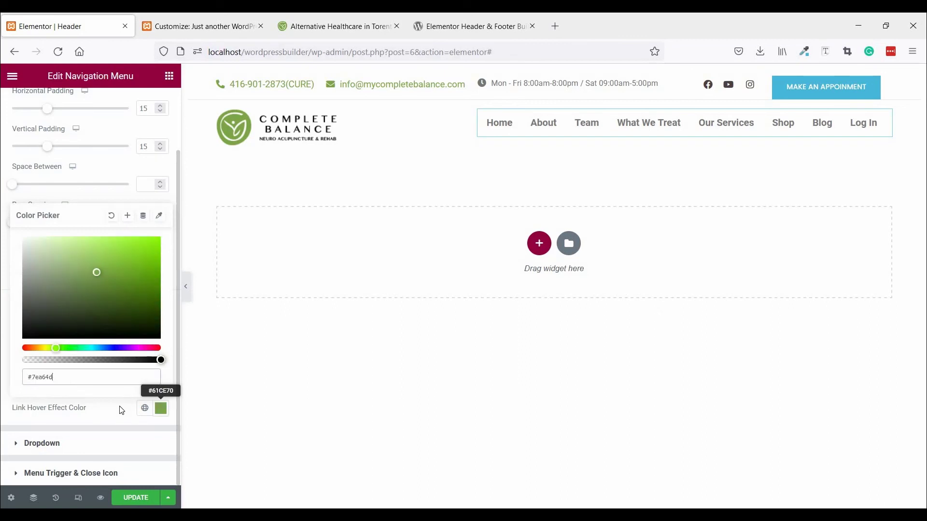
{"action": "left_click", "coordinate": [509, 215]}
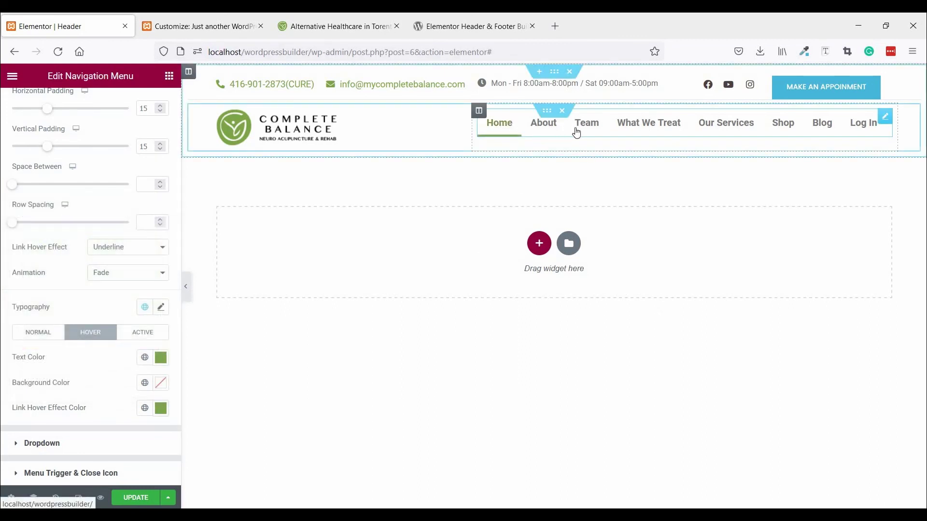
{"action": "left_click", "coordinate": [145, 497]}
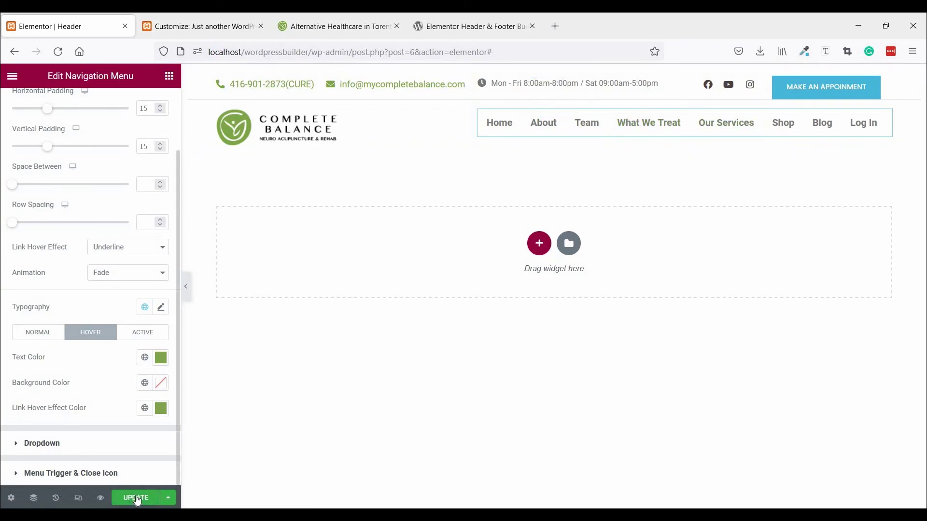
{"action": "left_click", "coordinate": [186, 287]}
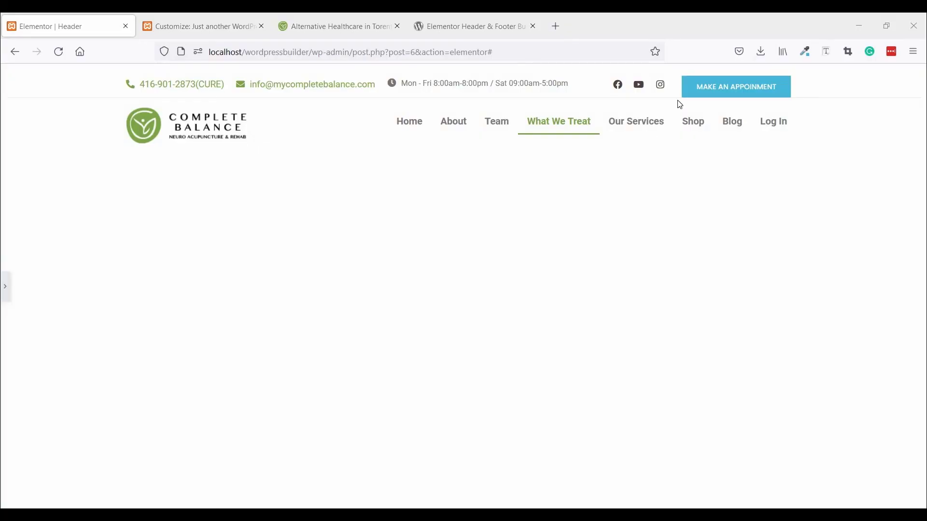
{"action": "left_click", "coordinate": [5, 282]}
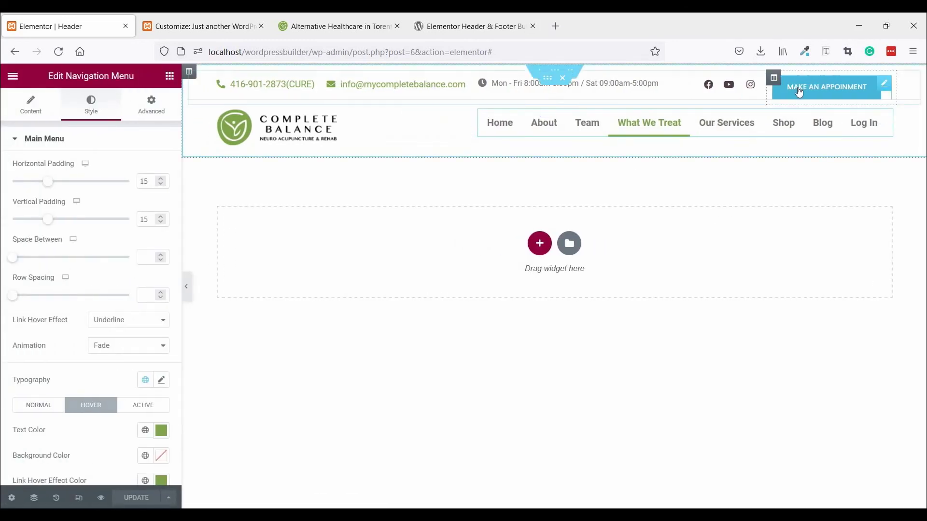
Step: Set the appointment button's padding to 20 px on all four sides and preview the header without the editing panel
{"action": "left_click", "coordinate": [800, 91]}
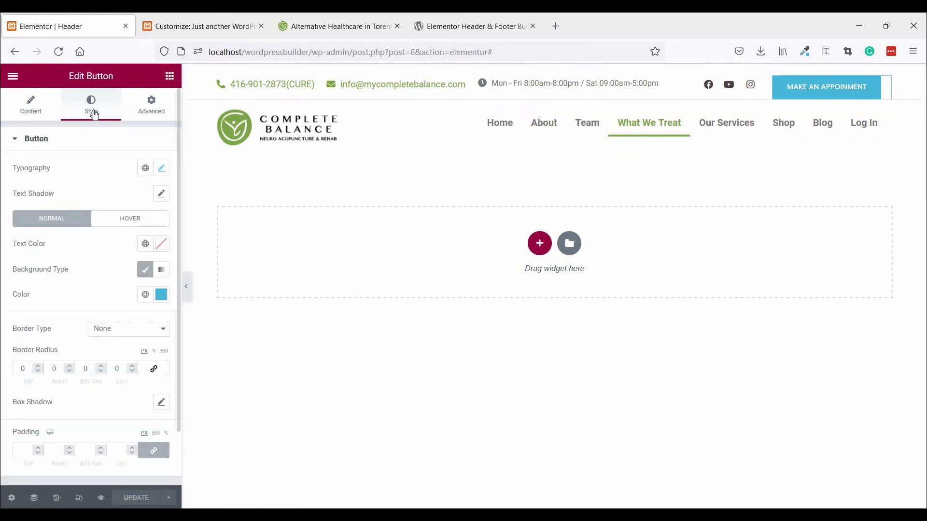
{"action": "scroll", "coordinate": [168, 397], "scroll_direction": "down", "scroll_amount": 2}
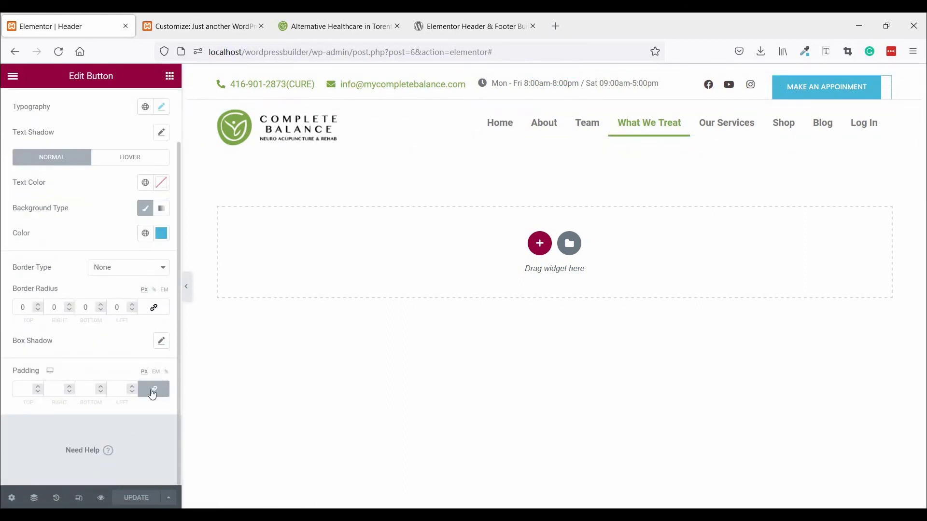
{"action": "left_click", "coordinate": [23, 389]}
{"action": "type", "text": "0"}
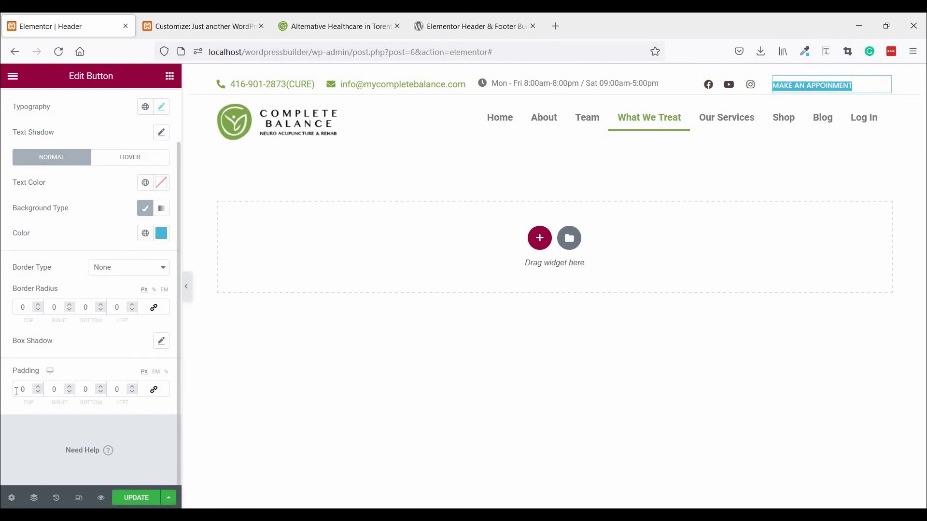
{"action": "left_click", "coordinate": [16, 391]}
{"action": "type", "text": "200"}
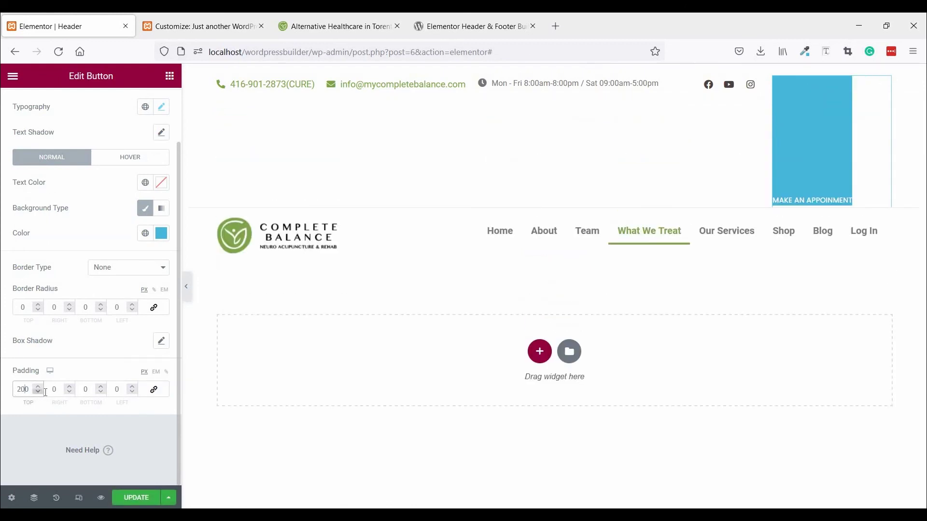
{"action": "key", "text": "Delete"}
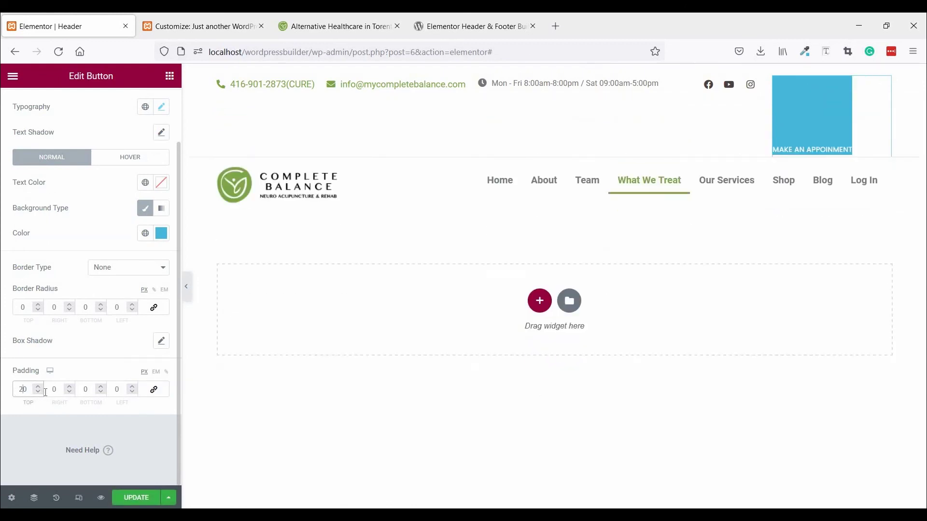
{"action": "left_click", "coordinate": [53, 393]}
{"action": "type", "text": "2"}
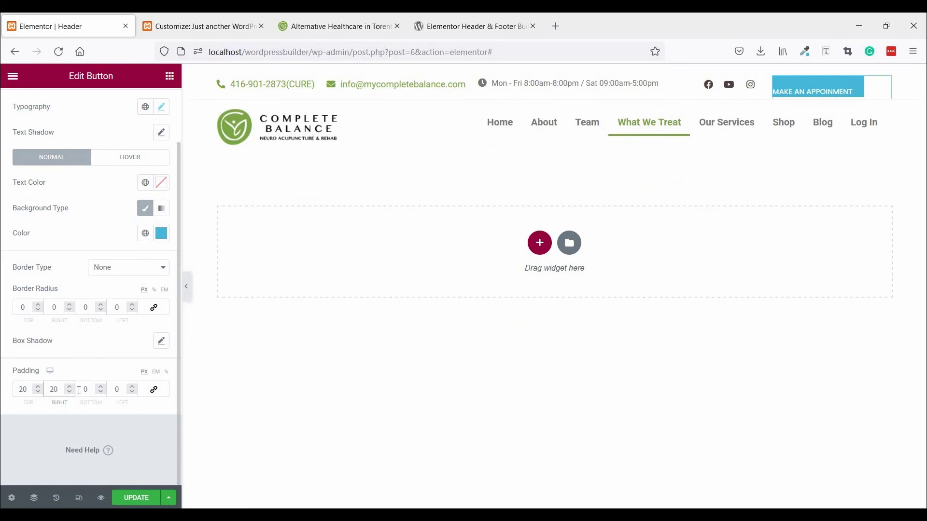
{"action": "left_click", "coordinate": [85, 393]}
{"action": "type", "text": "2"}
{"action": "left_click", "coordinate": [111, 391]}
{"action": "type", "text": "2"}
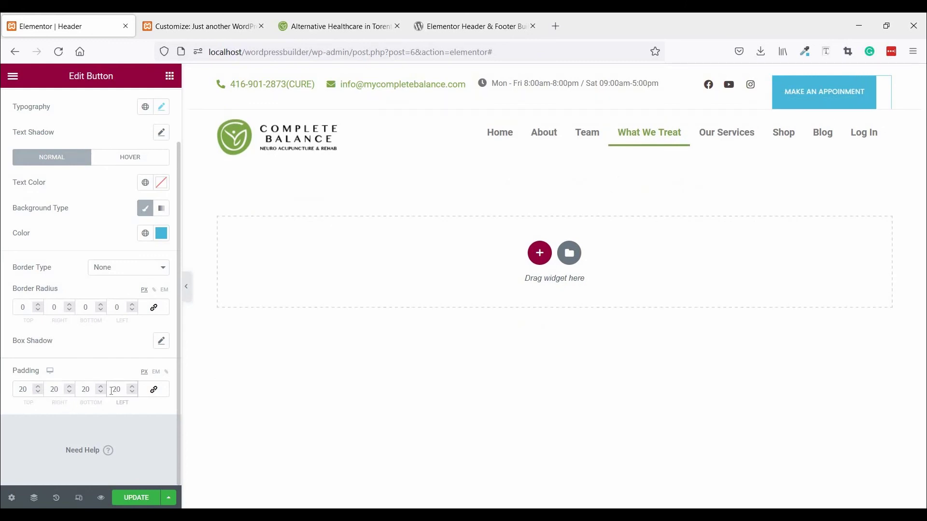
{"action": "left_click", "coordinate": [187, 287]}
{"action": "left_click", "coordinate": [4, 290]}
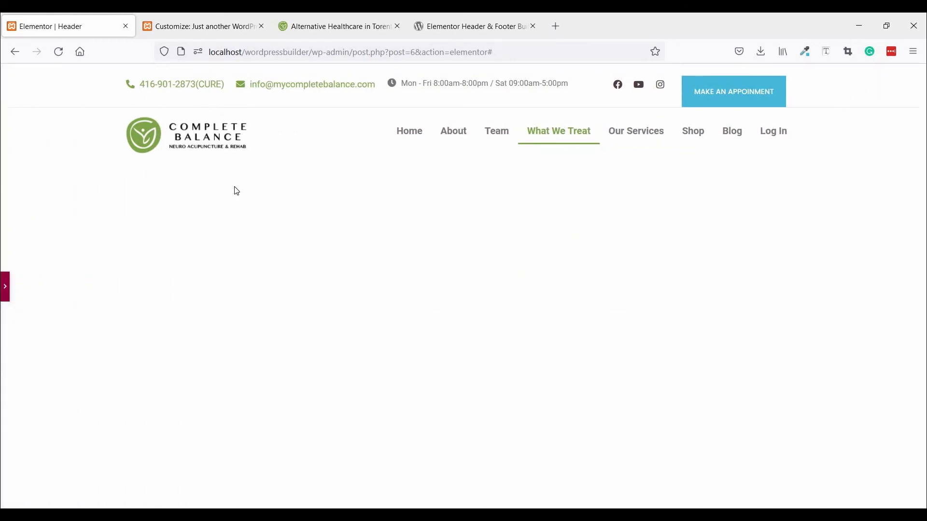
Step: Compare with the reference website, duplicate the divider under the contact bar, and move one divider above the contact bar
{"action": "left_click", "coordinate": [339, 26]}
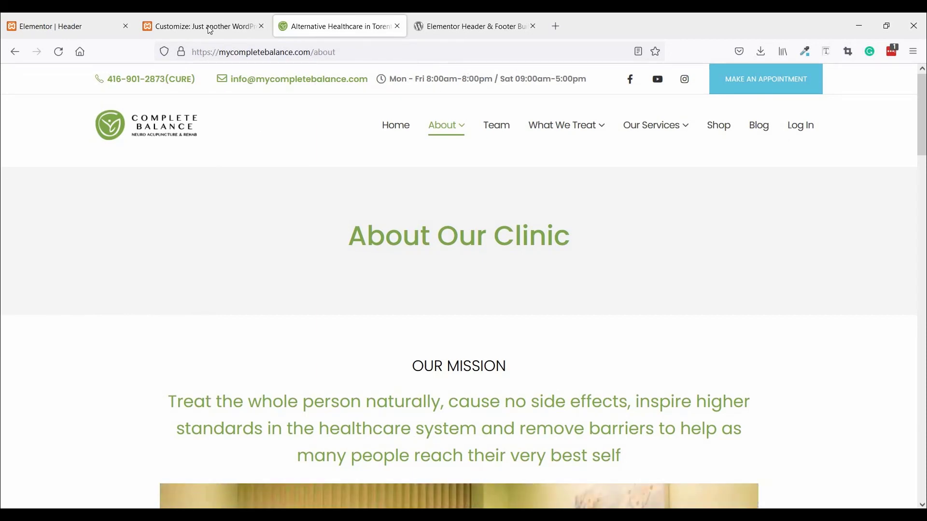
{"action": "left_click", "coordinate": [74, 30]}
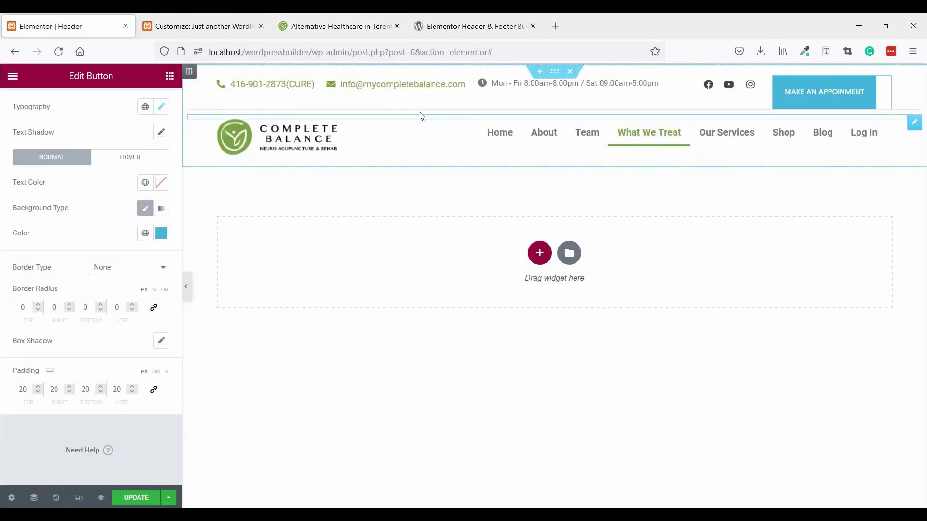
{"action": "right_click", "coordinate": [439, 112]}
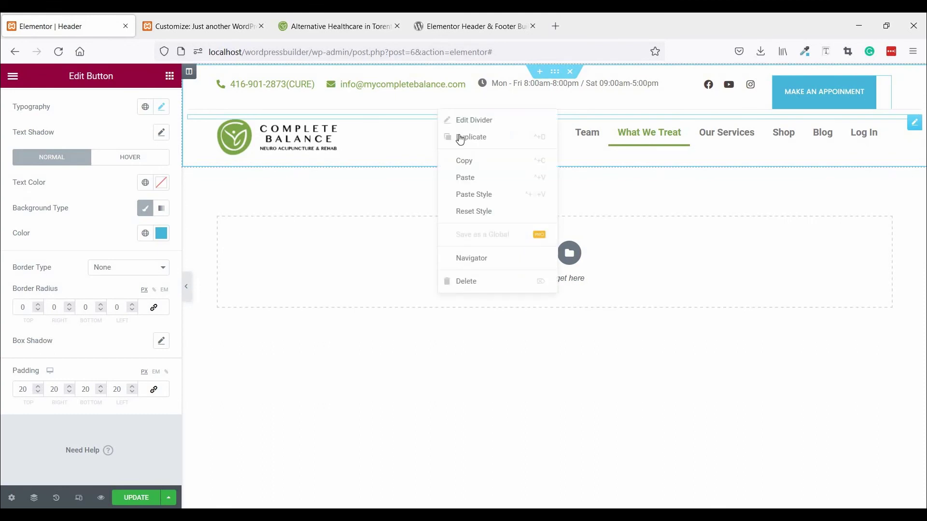
{"action": "left_click", "coordinate": [460, 138]}
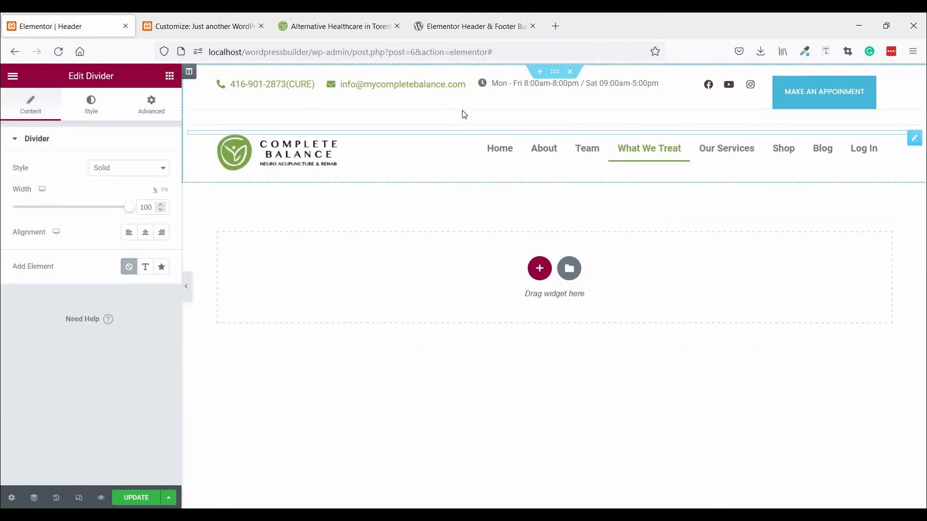
{"action": "left_click_drag", "start_coordinate": [464, 115], "coordinate": [473, 66]}
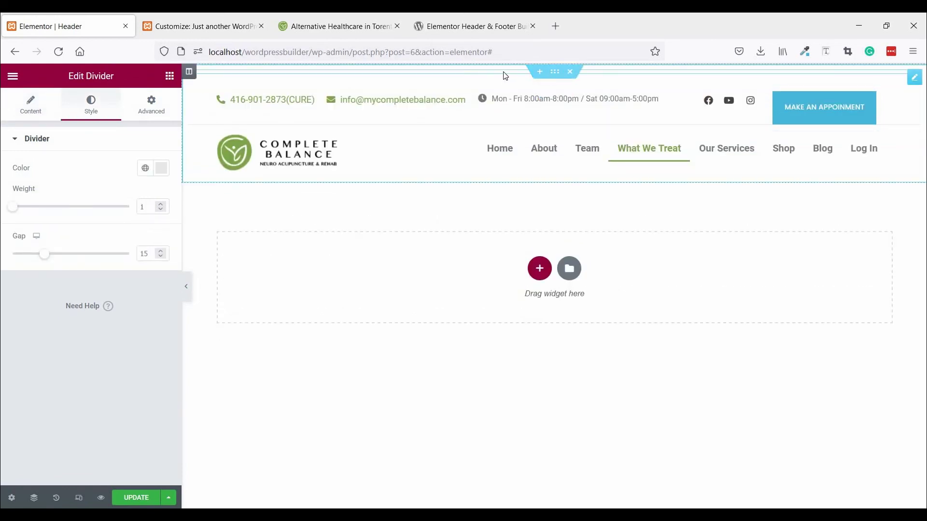
Step: Set the top margin of the divider above the contact bar to -32 px
{"action": "left_click", "coordinate": [153, 110]}
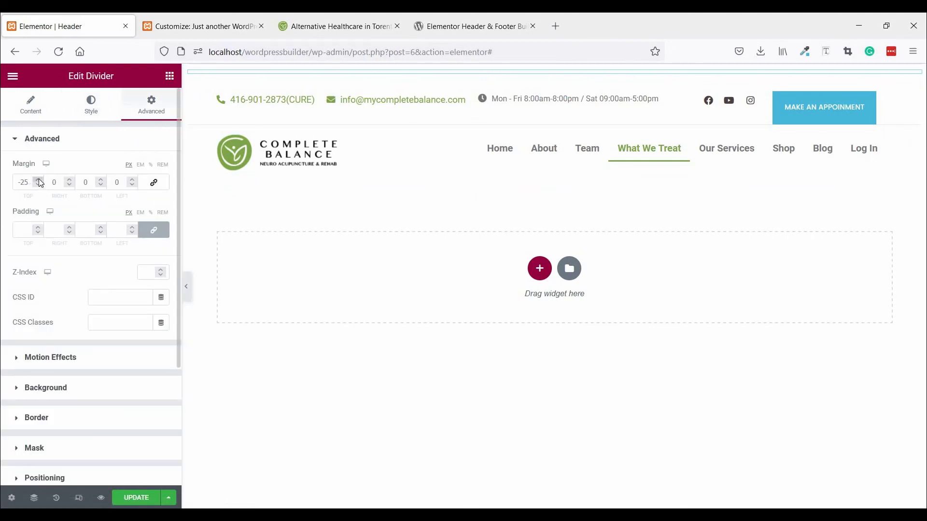
{"action": "left_click", "coordinate": [38, 179]}
{"action": "left_click", "coordinate": [38, 180]}
{"action": "left_click", "coordinate": [39, 180]}
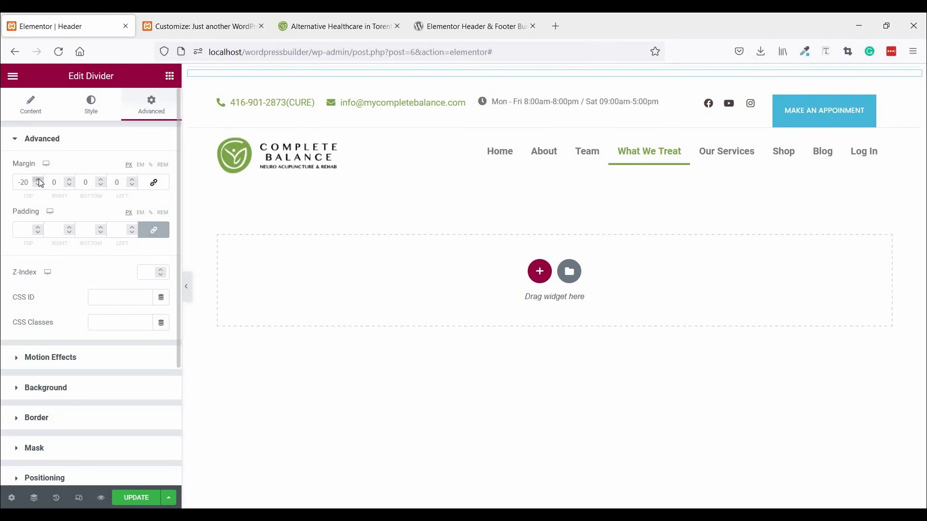
{"action": "left_click", "coordinate": [39, 179]}
{"action": "left_click", "coordinate": [39, 185]}
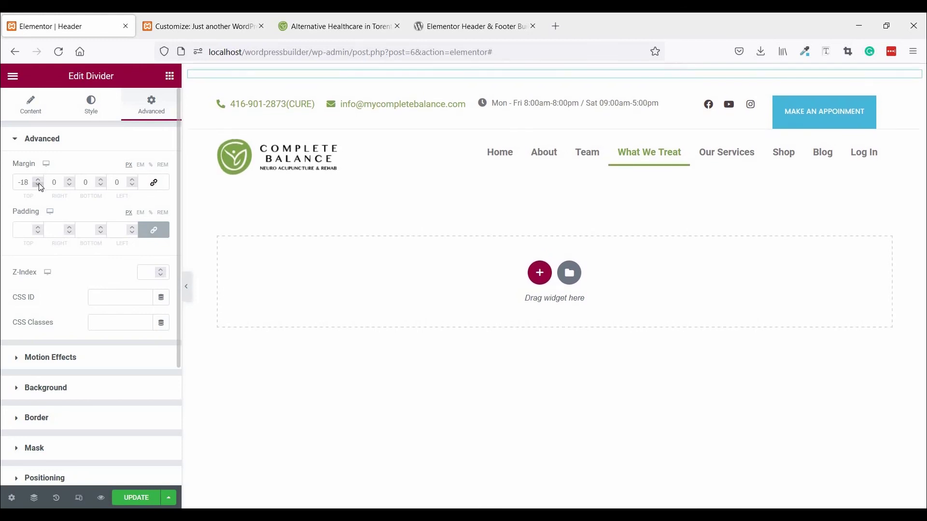
{"action": "left_click", "coordinate": [38, 185]}
{"action": "left_click", "coordinate": [39, 185]}
{"action": "left_click", "coordinate": [38, 185]}
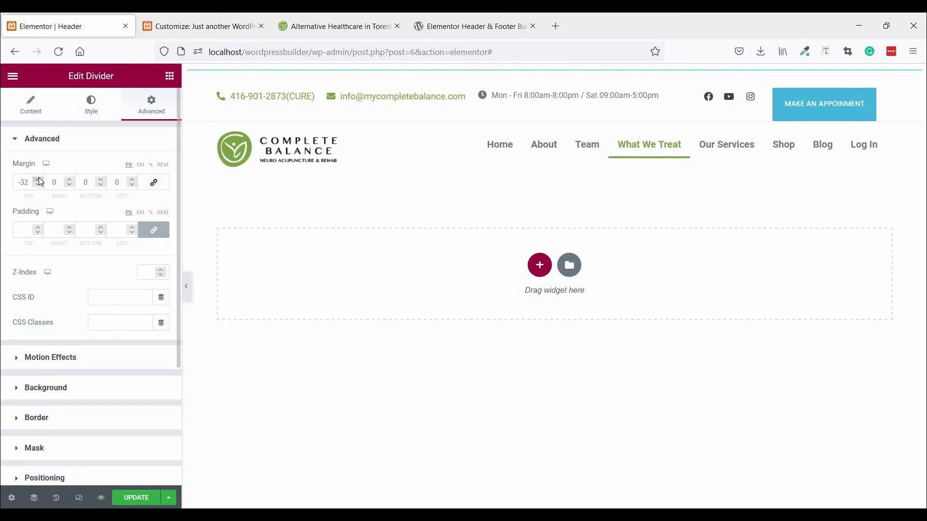
Step: Unlink the contact bar inner section's margins, set its top margin to -40 px, and preview the header without the editing panel
{"action": "left_click", "coordinate": [547, 93]}
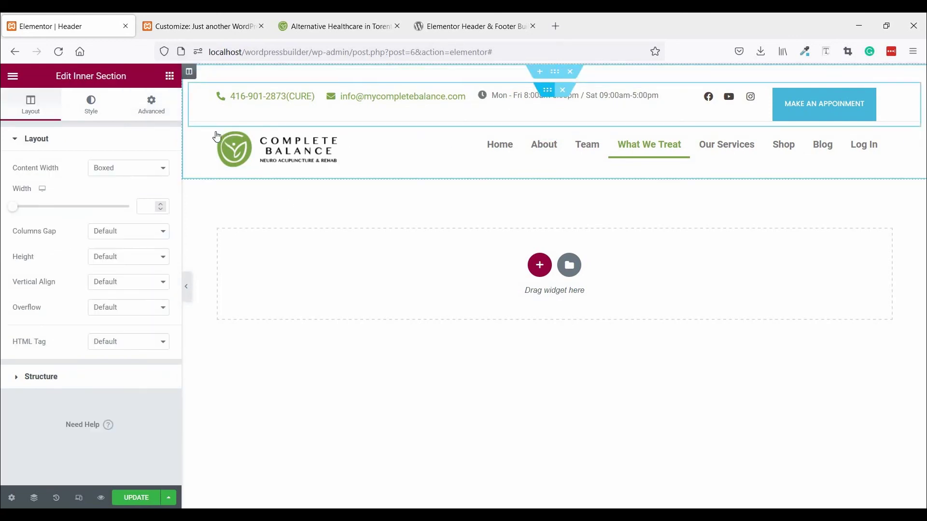
{"action": "left_click", "coordinate": [153, 117]}
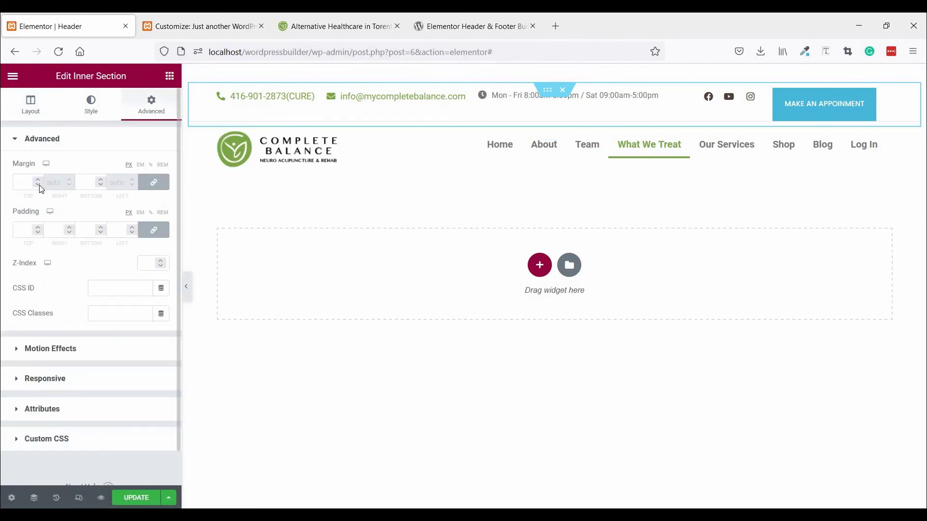
{"action": "left_click", "coordinate": [37, 185]}
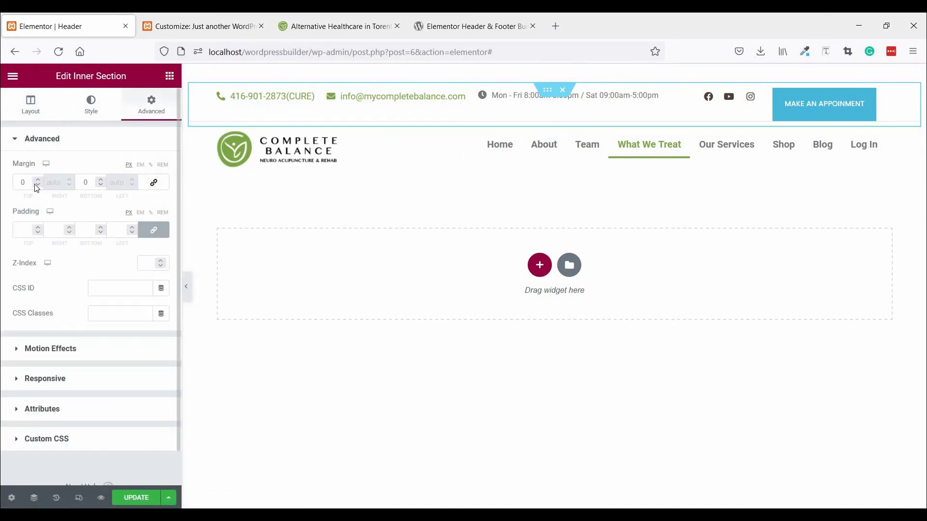
{"action": "left_click_drag", "start_coordinate": [36, 184], "coordinate": [38, 188]}
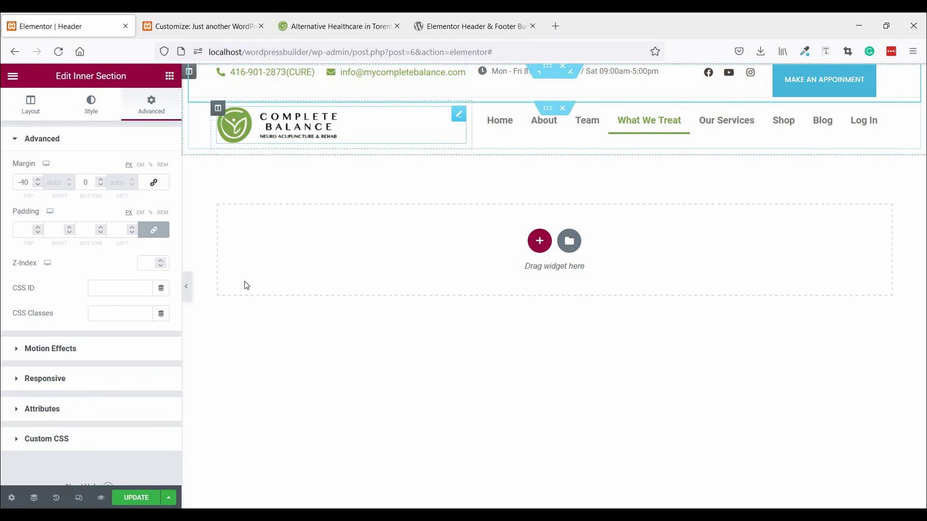
{"action": "left_click", "coordinate": [188, 295]}
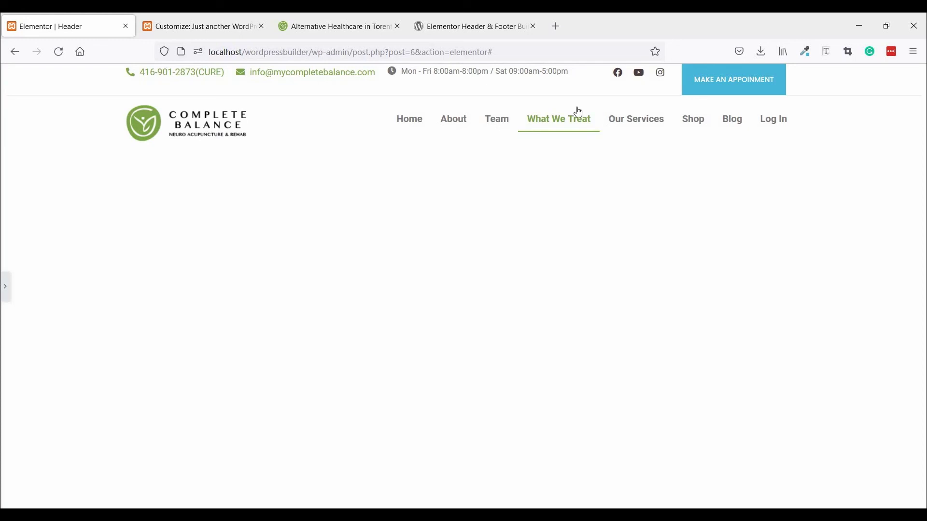
Step: Bring back the editing panel and set the vertical alignment of the phone and email columns to Middle
{"action": "left_click", "coordinate": [8, 288]}
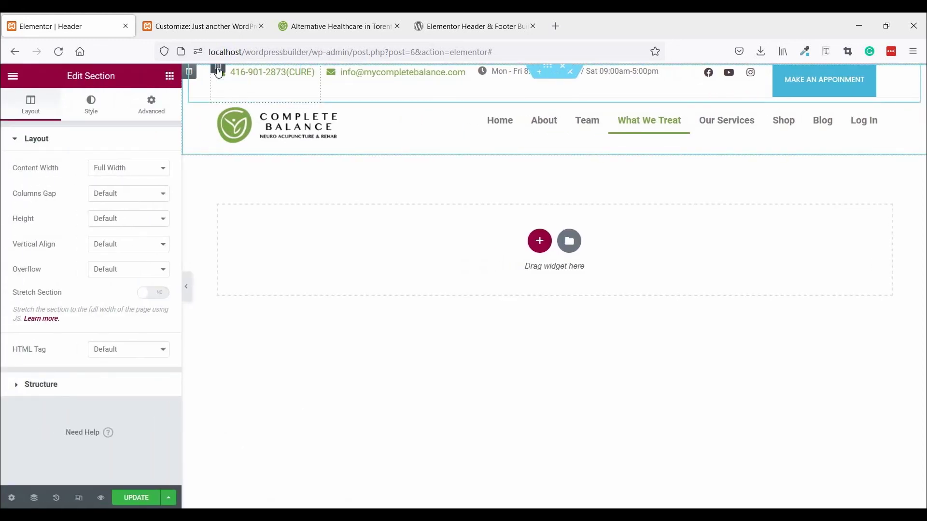
{"action": "left_click", "coordinate": [218, 70]}
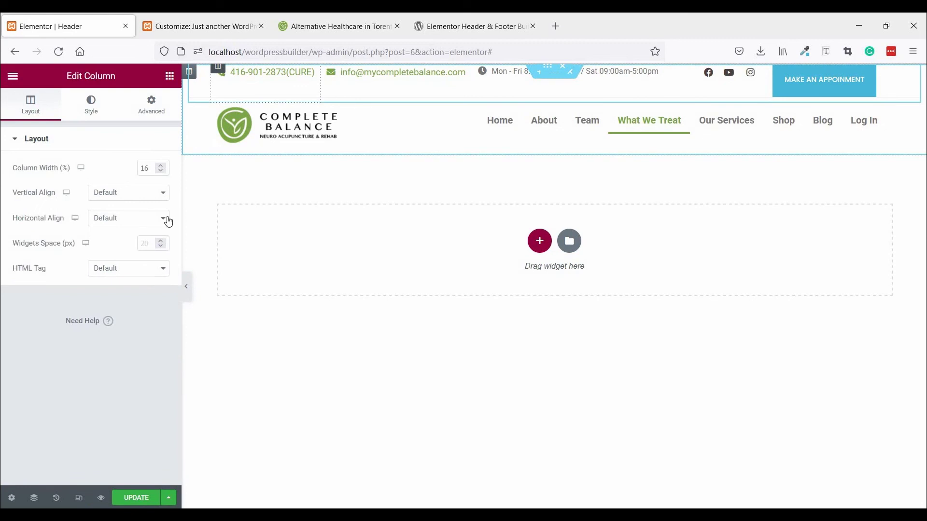
{"action": "left_click", "coordinate": [110, 197]}
{"action": "left_click", "coordinate": [109, 238]}
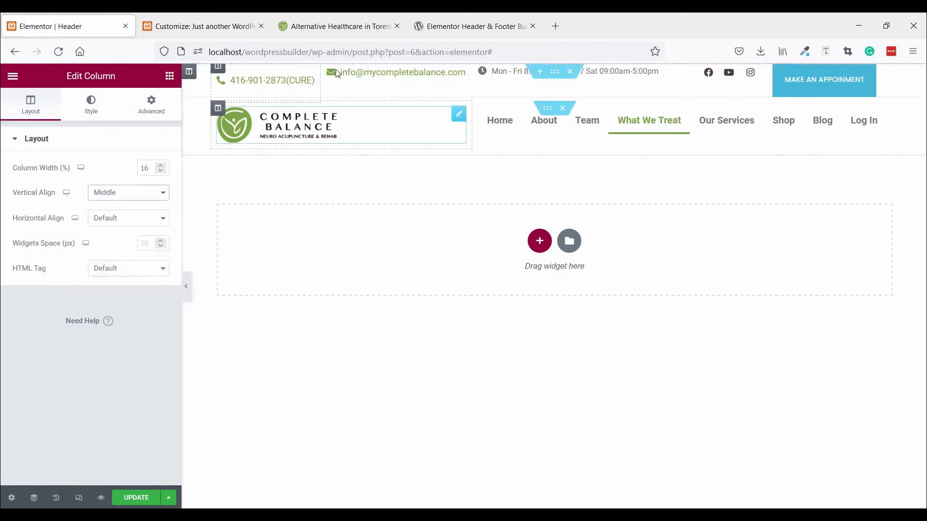
{"action": "left_click", "coordinate": [328, 67]}
{"action": "left_click", "coordinate": [109, 193]}
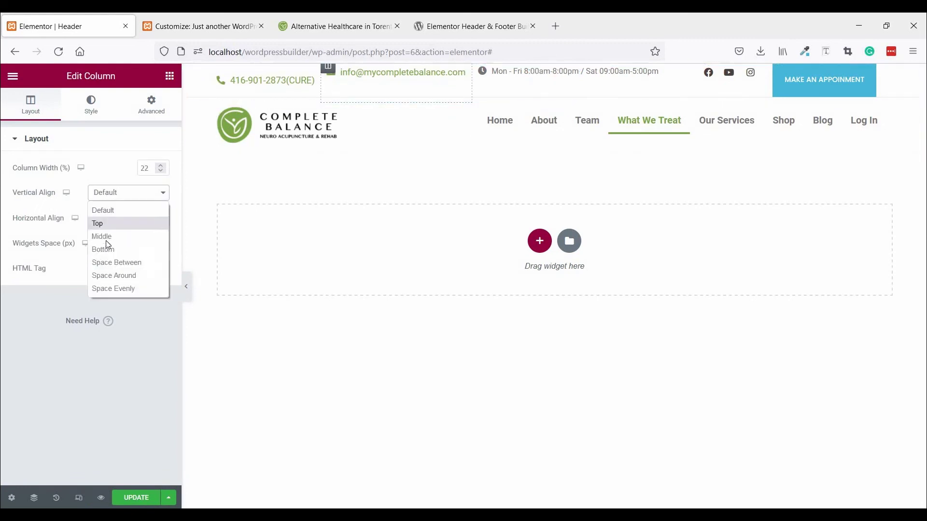
{"action": "left_click", "coordinate": [109, 238]}
Step: Set the vertical alignment of the opening hours and social icons columns to Middle
{"action": "left_click", "coordinate": [479, 68]}
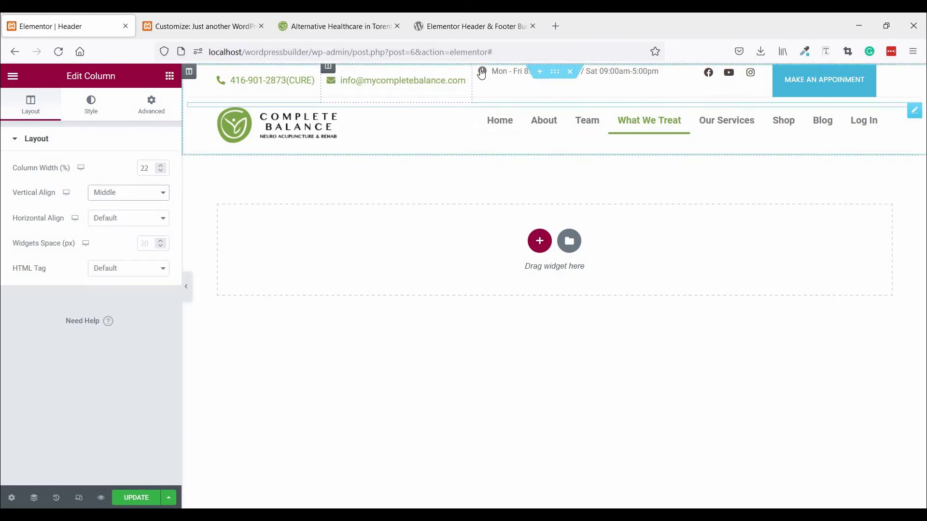
{"action": "left_click", "coordinate": [117, 194]}
{"action": "left_click", "coordinate": [107, 237]}
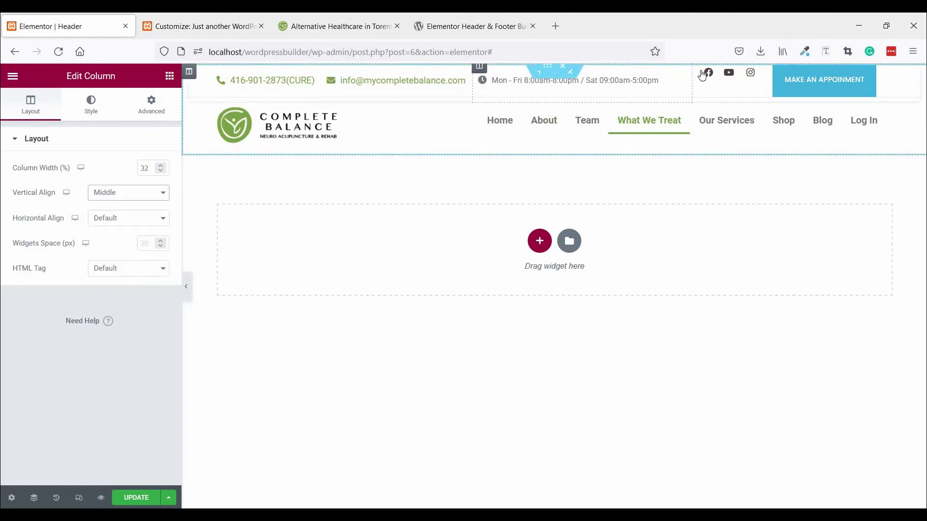
{"action": "left_click", "coordinate": [104, 193]}
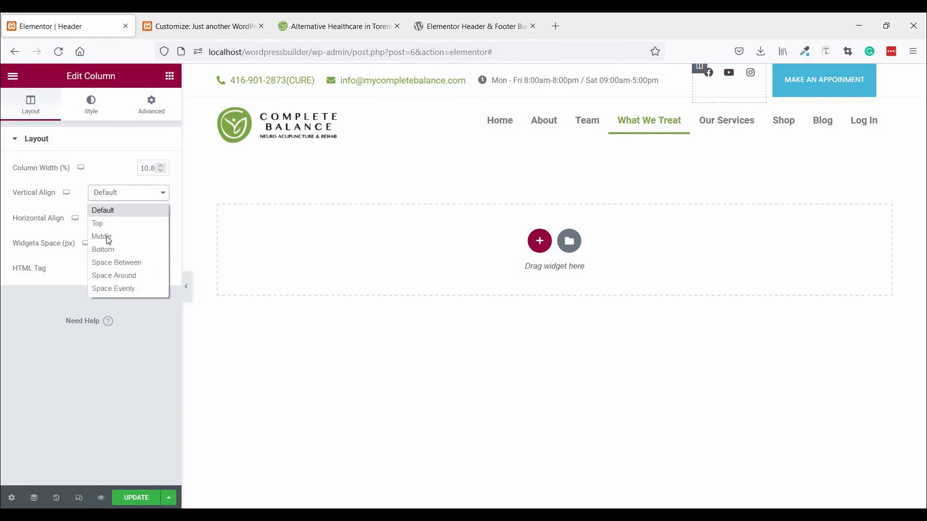
{"action": "left_click", "coordinate": [107, 238]}
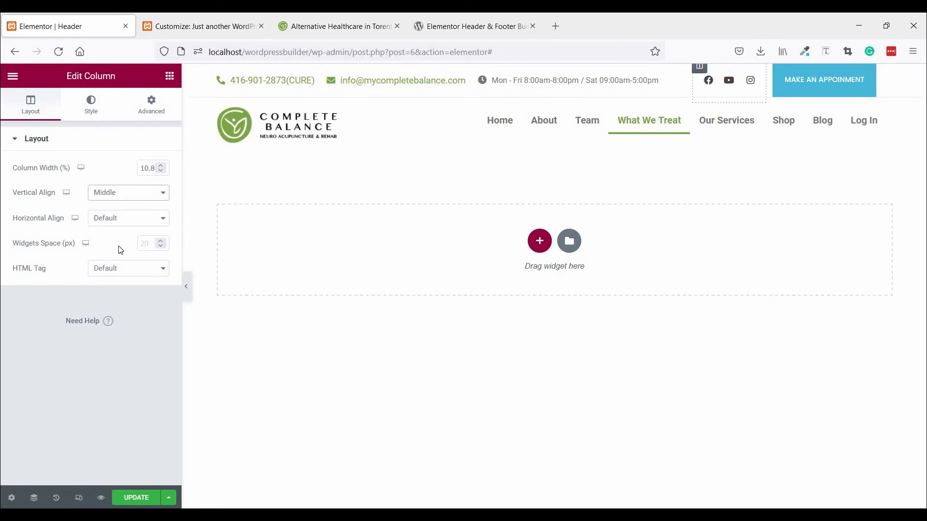
Step: Update the header, preview it without the editing panel, and compare it with the reference clinic website
{"action": "left_click", "coordinate": [129, 499]}
{"action": "left_click", "coordinate": [187, 287]}
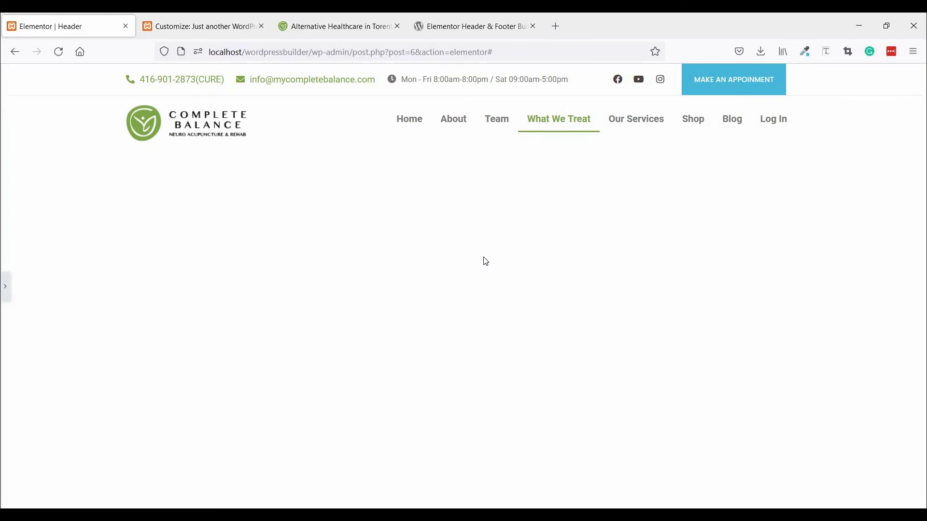
{"action": "left_click", "coordinate": [346, 26]}
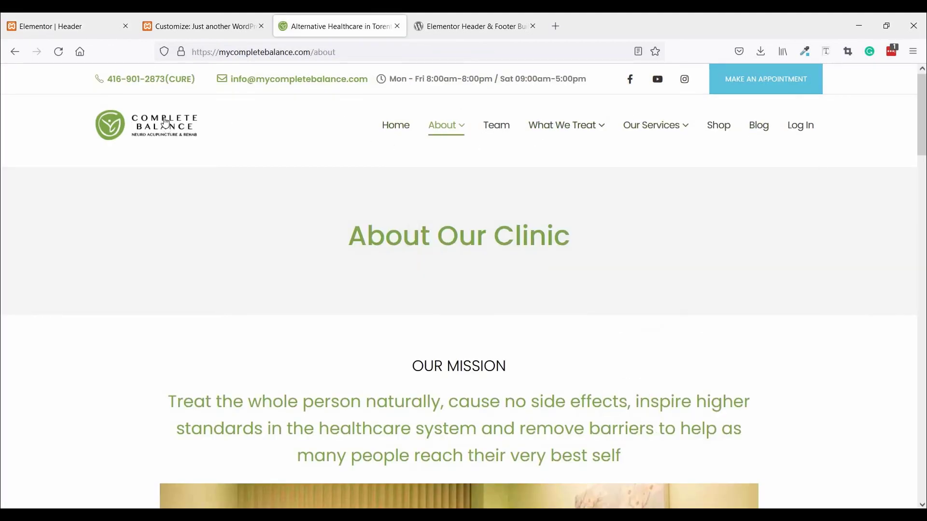
{"action": "left_click", "coordinate": [63, 28]}
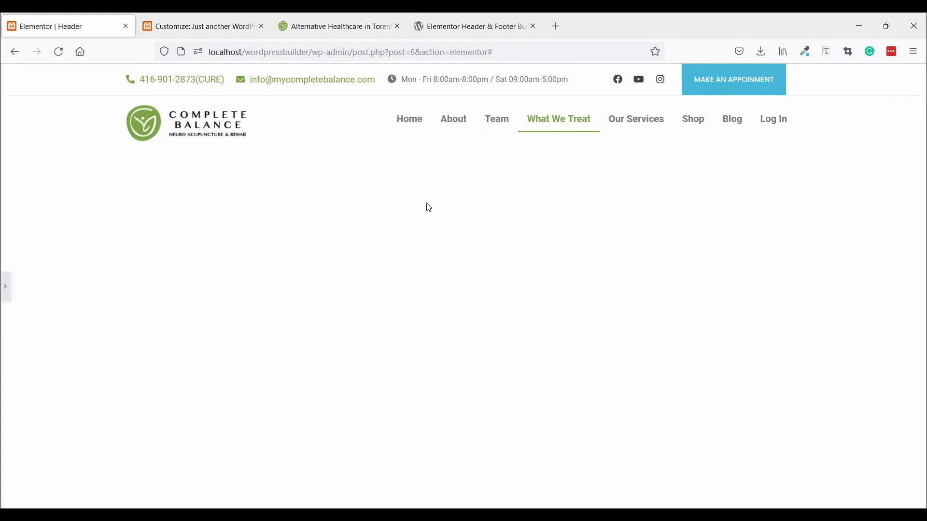